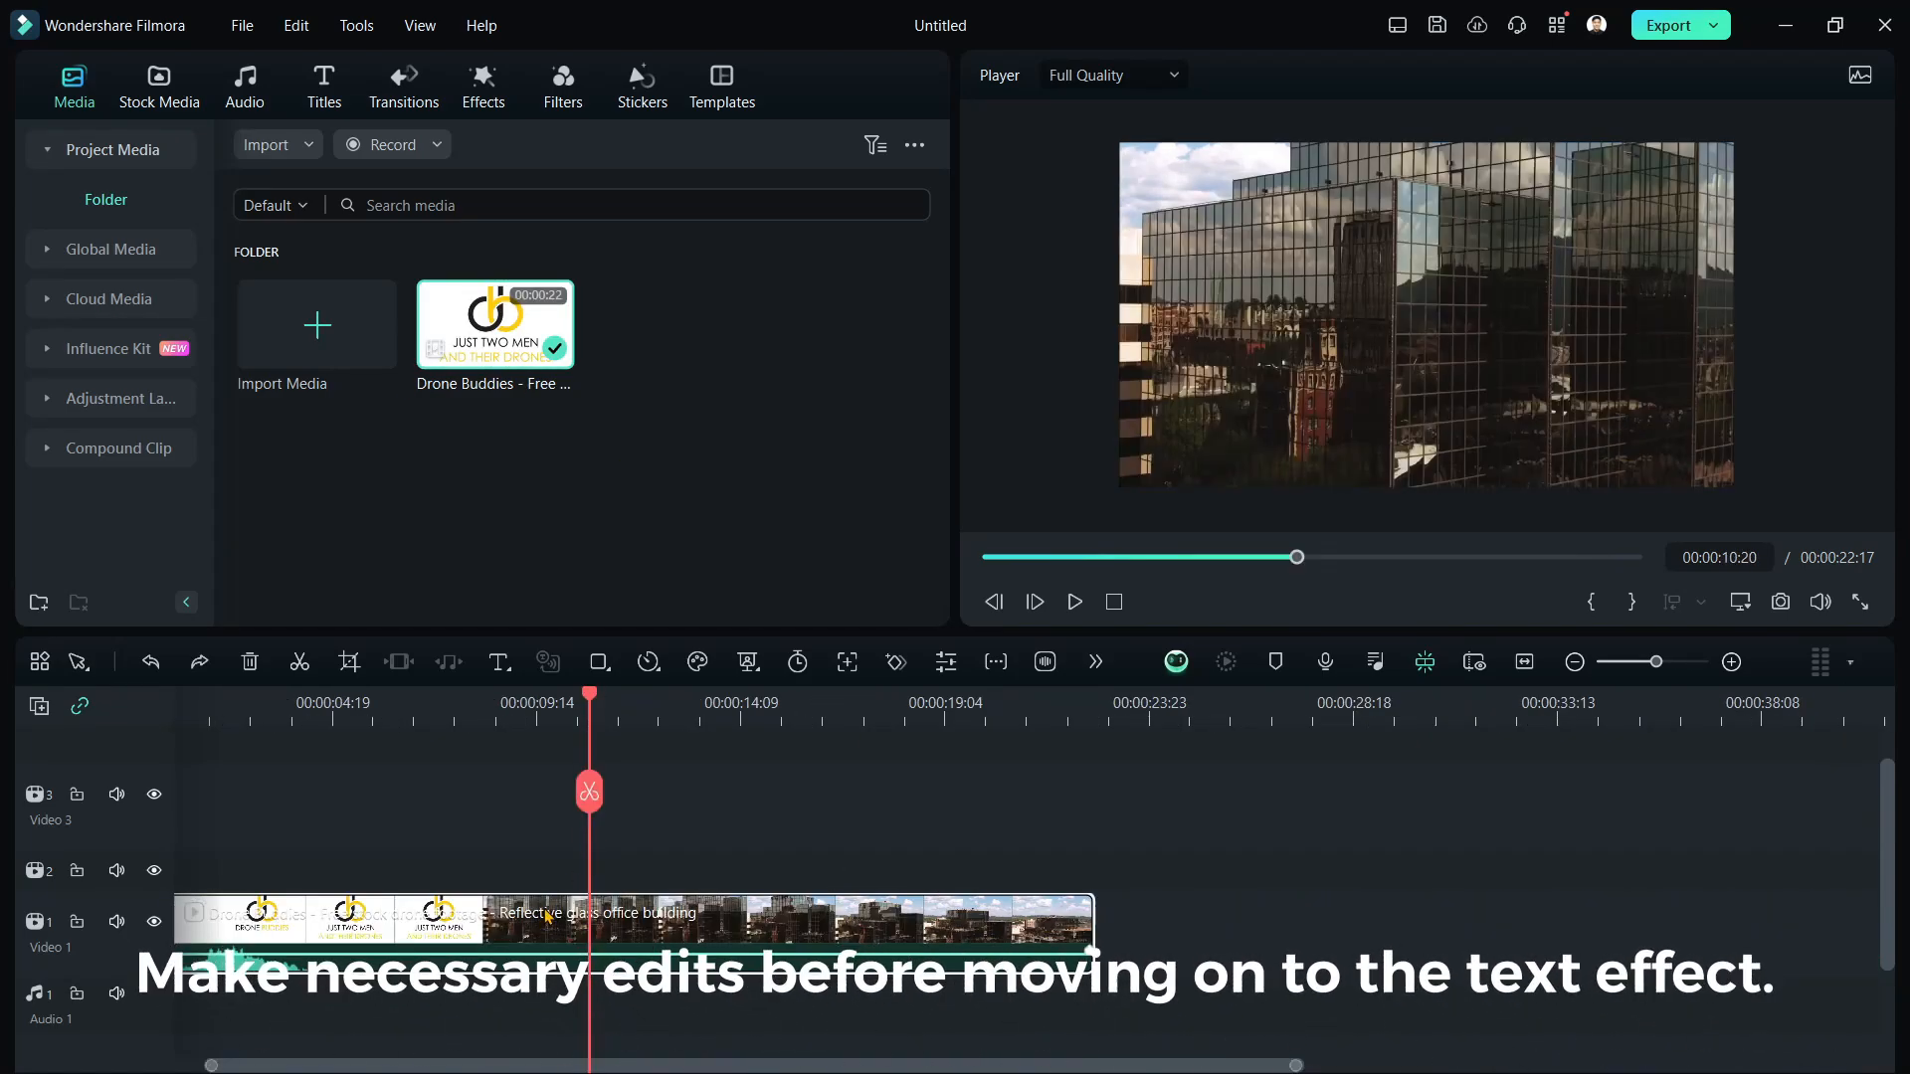
Split the drone footage clip at 00:00:10:20 and remove the part before the cut, closing the gap
{"action": "left_click", "coordinate": [546, 926]}
{"action": "key", "text": "ctrl+b"}
{"action": "key", "text": "Delete"}
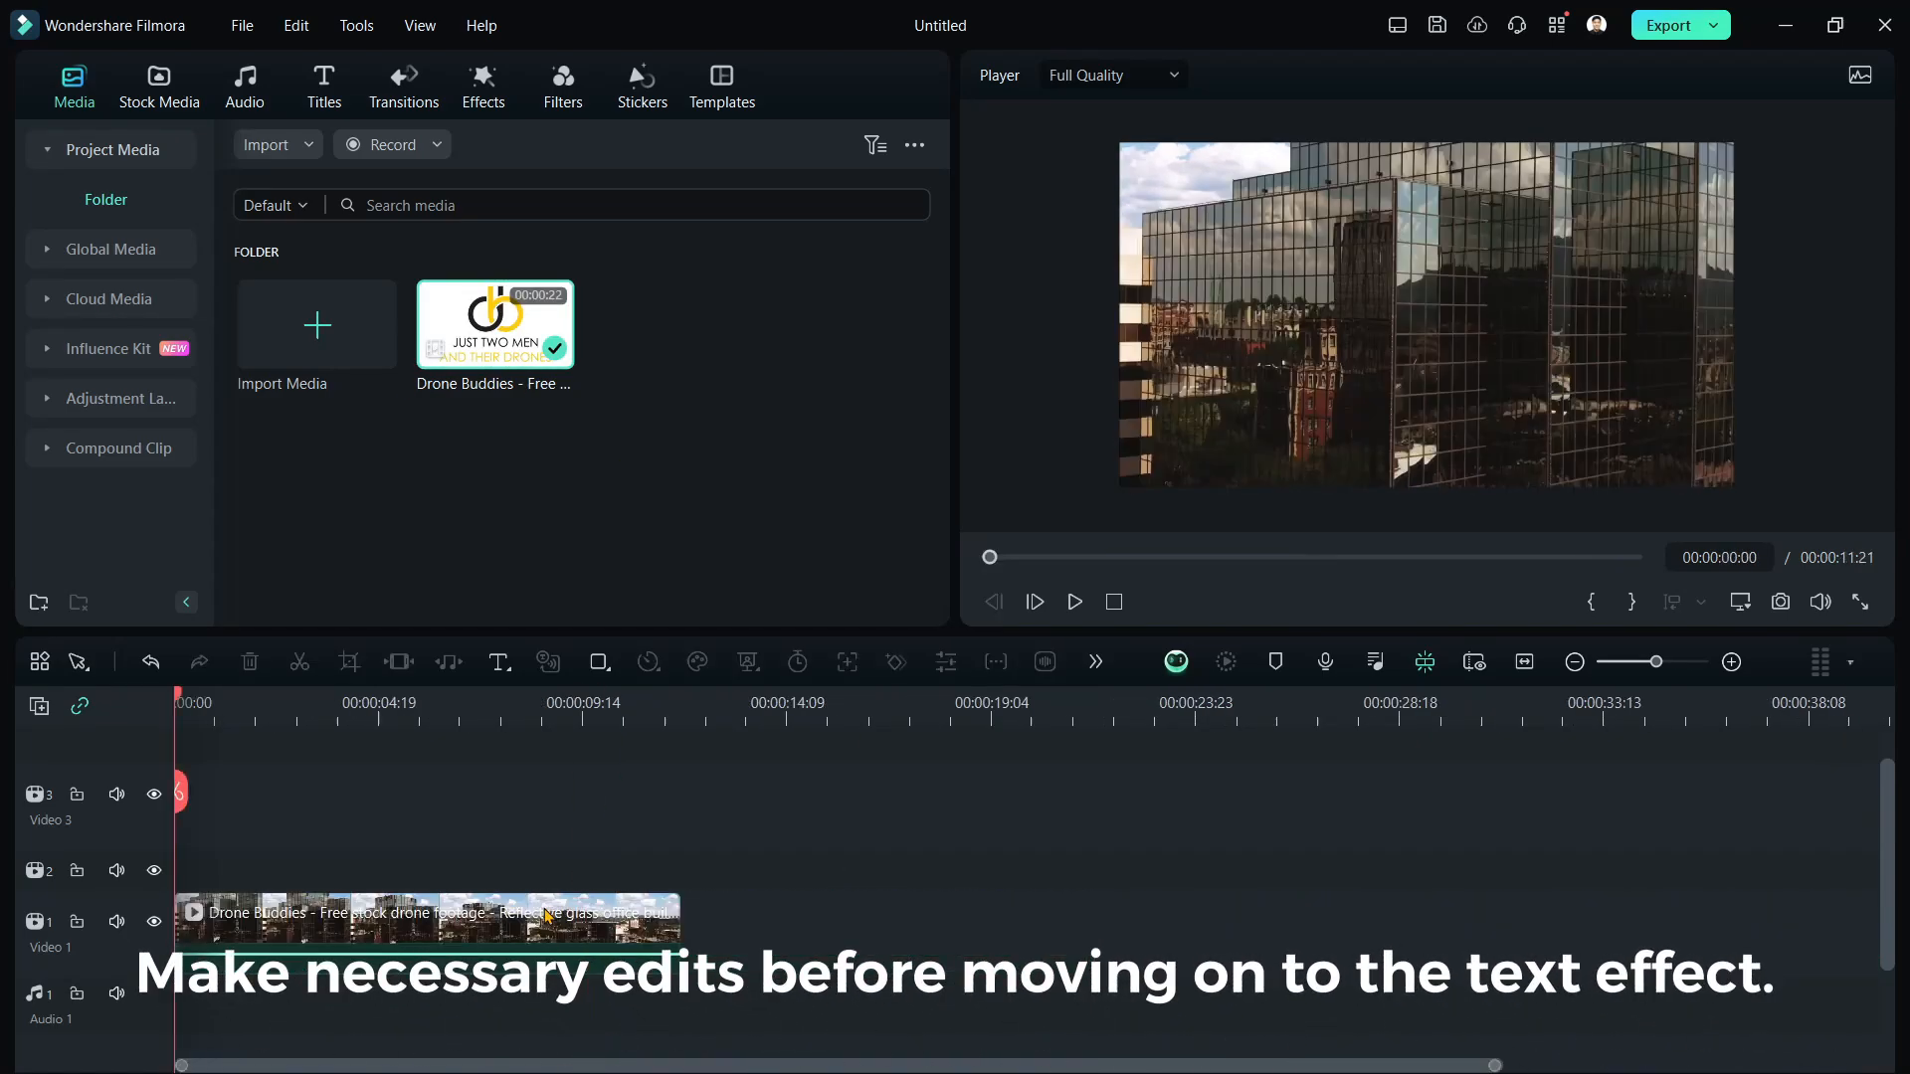
Add a Default Title on the track above the drone clip at the timeline start and change its text to CINEMATIC
{"action": "left_click", "coordinate": [323, 81]}
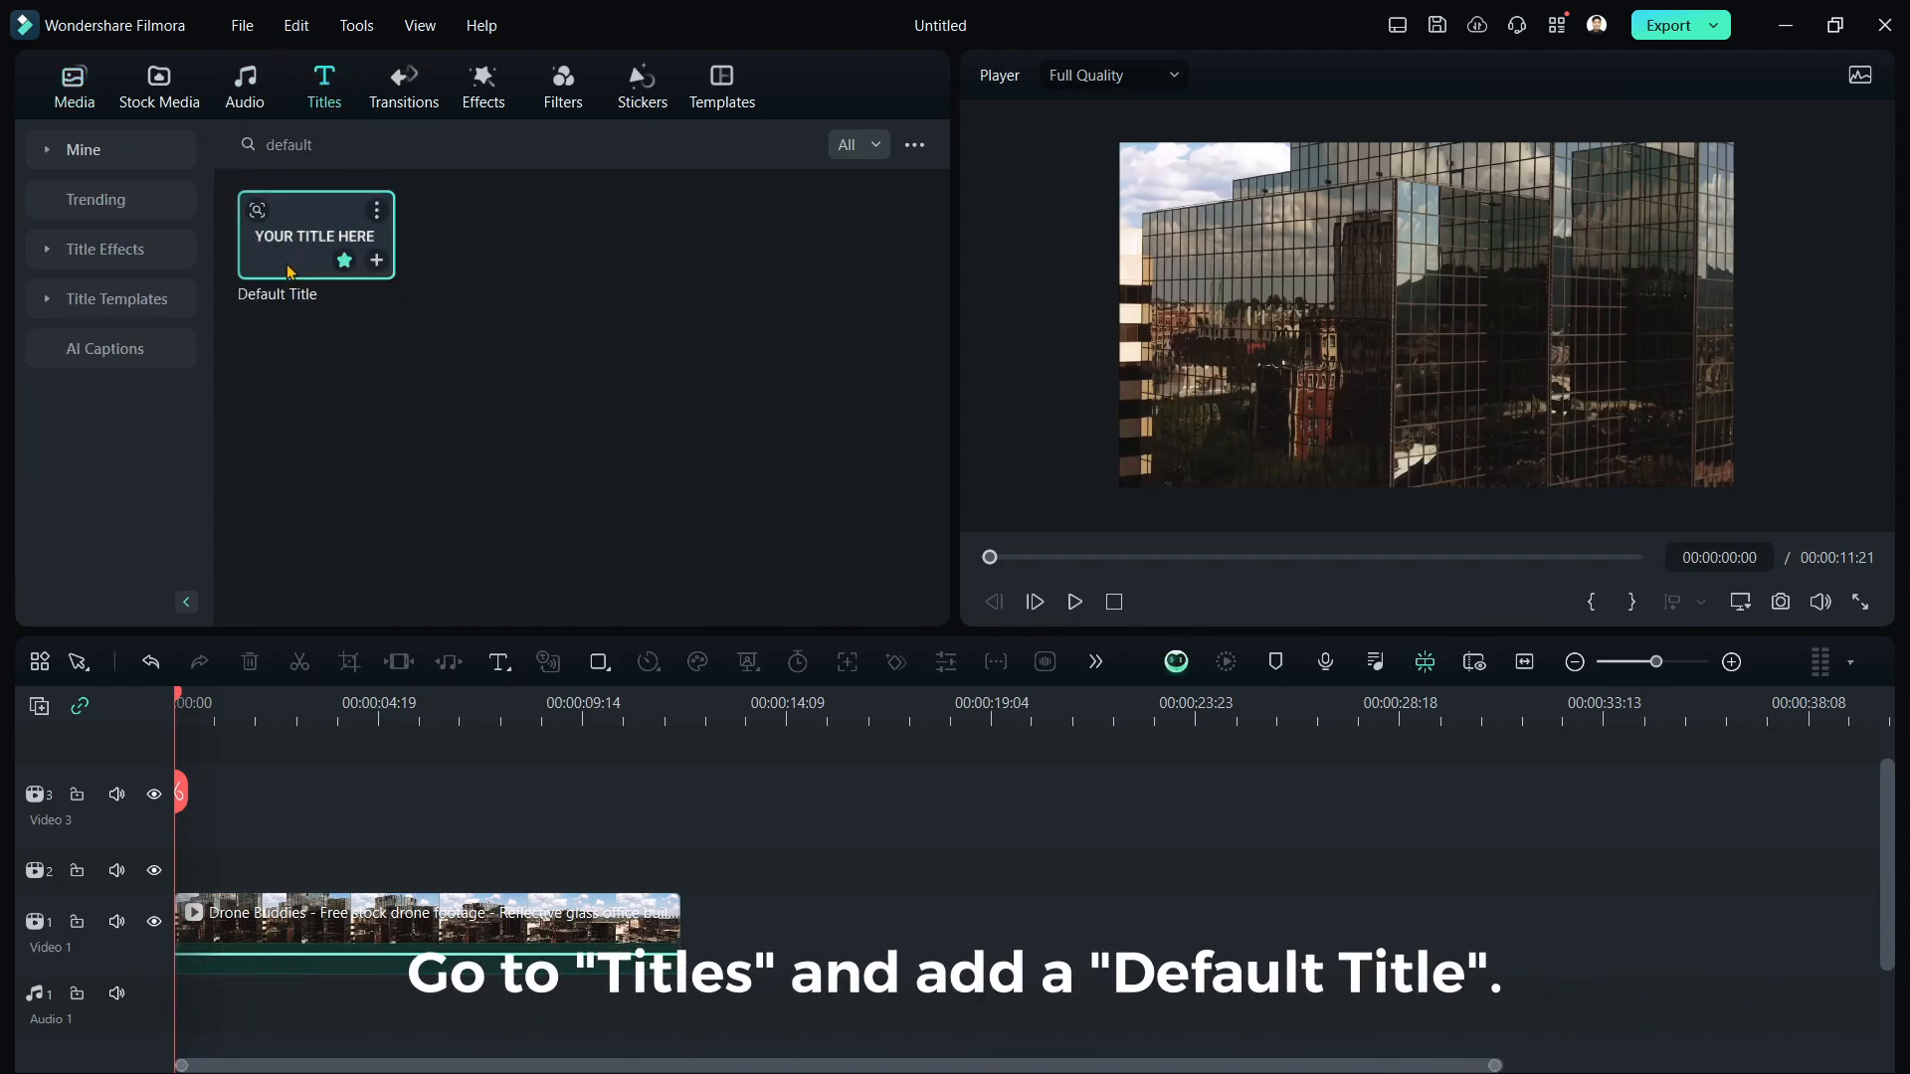
{"action": "left_click_drag", "start_coordinate": [288, 271], "coordinate": [204, 876]}
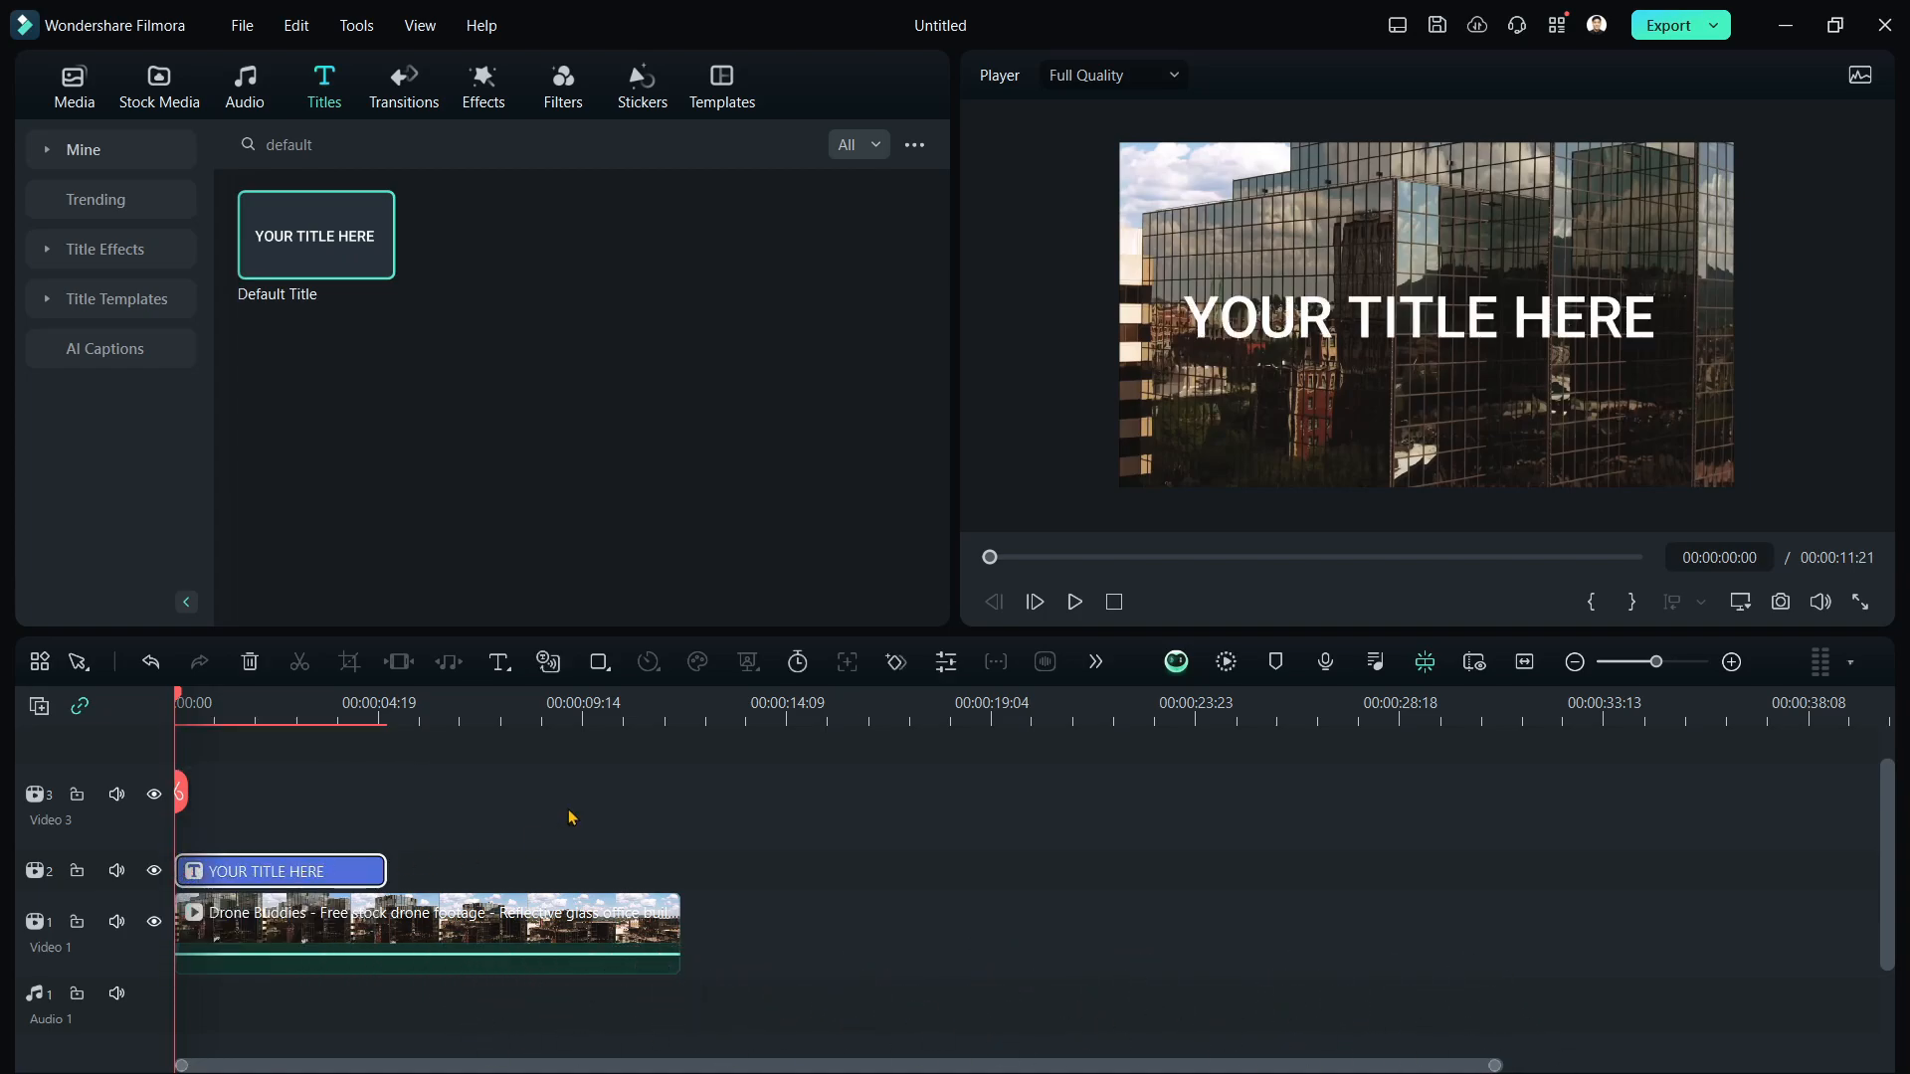
{"action": "double_click", "coordinate": [1295, 307]}
{"action": "key", "text": "Caps_Lock"}
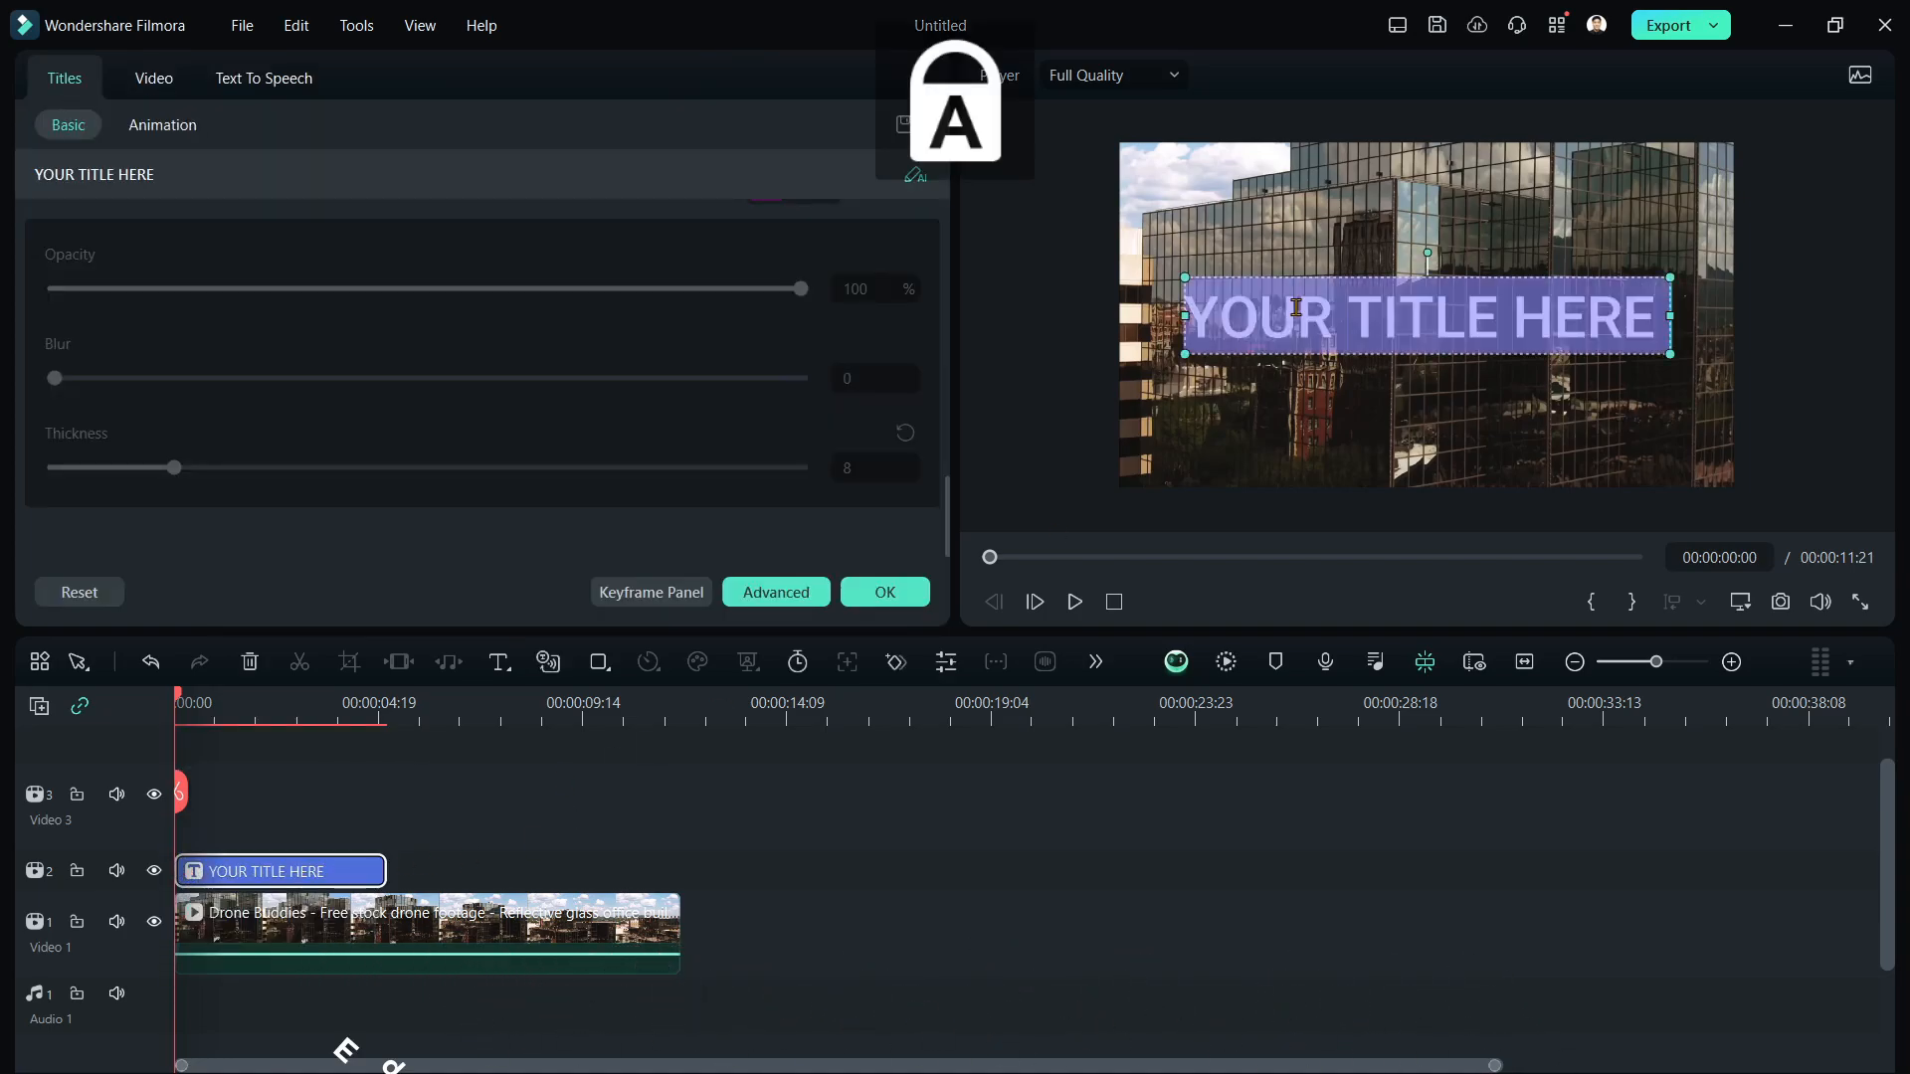
{"action": "type", "text": "CO"}
{"action": "key", "text": "BackSpace"}
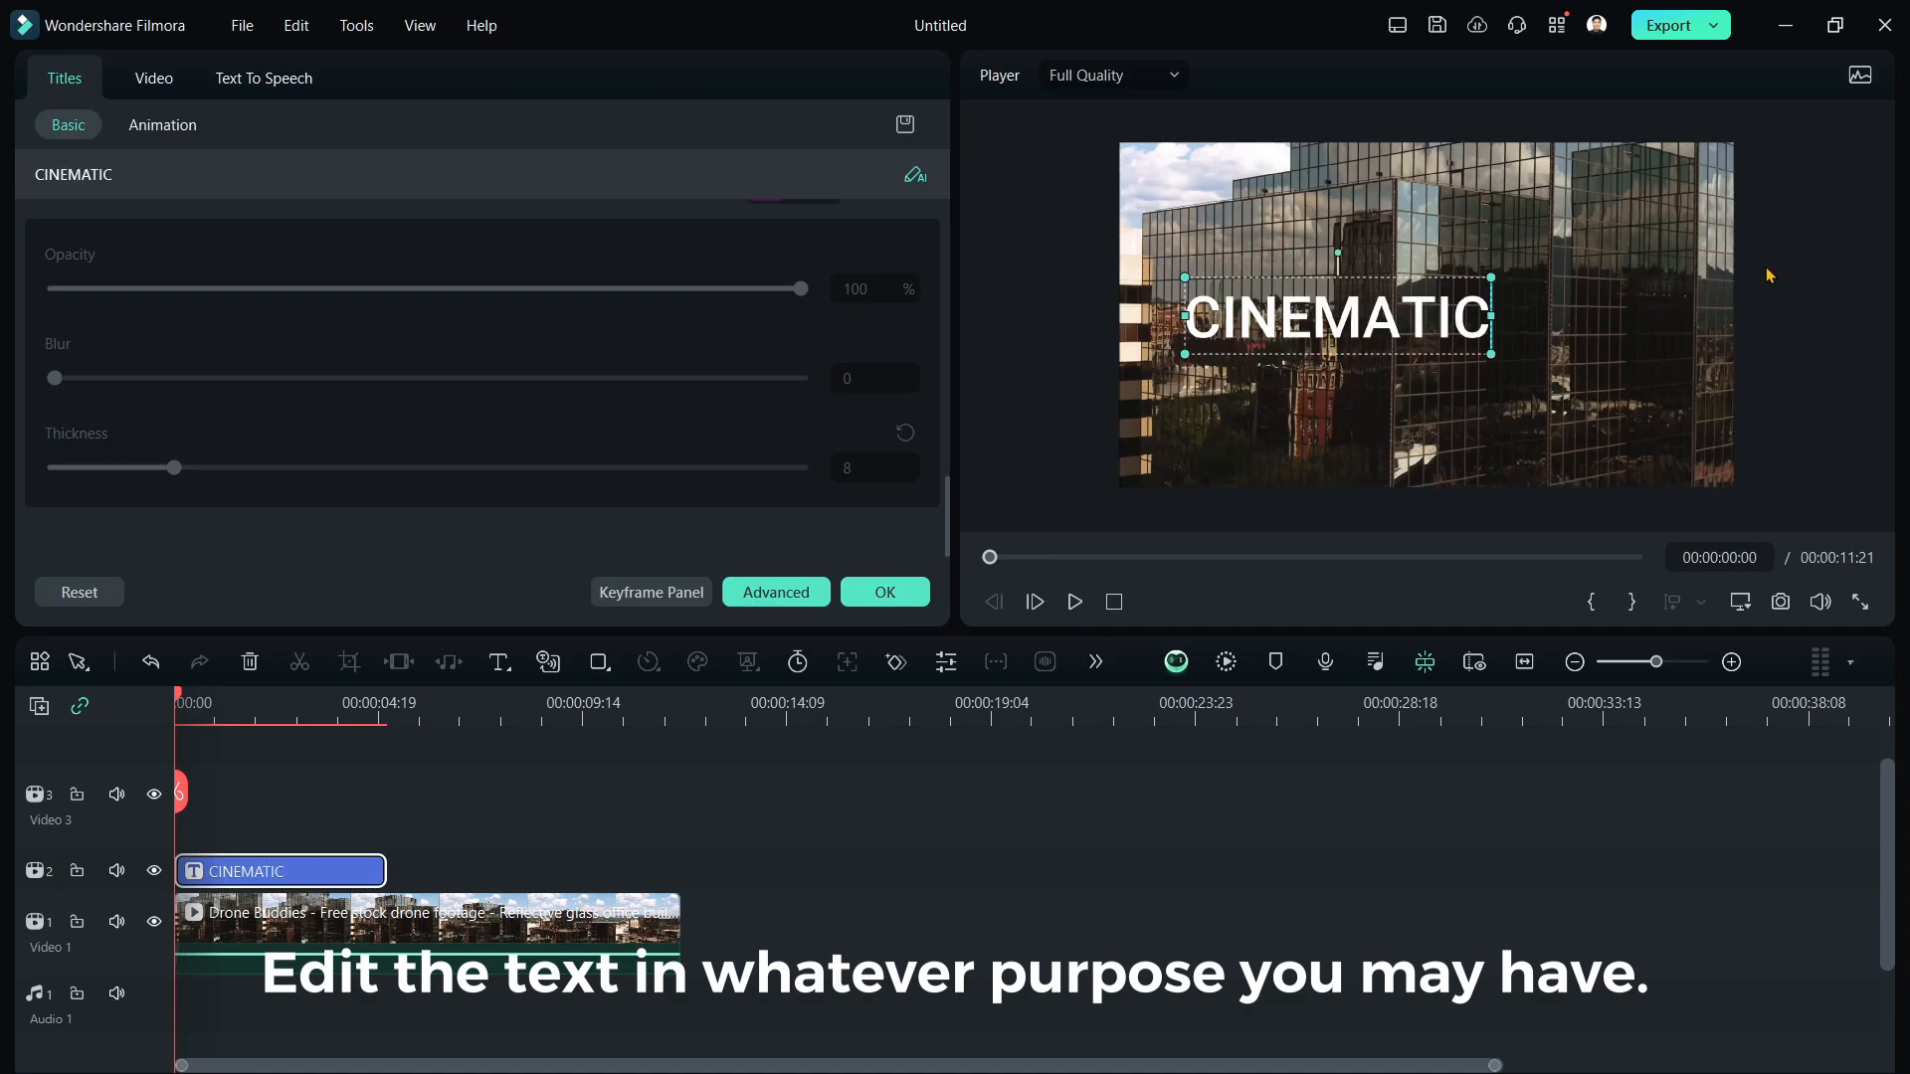
Centre the CINEMATIC title in the frame and change its font to a heavy Montserrat style
{"action": "left_click_drag", "start_coordinate": [1395, 328], "coordinate": [1484, 327]}
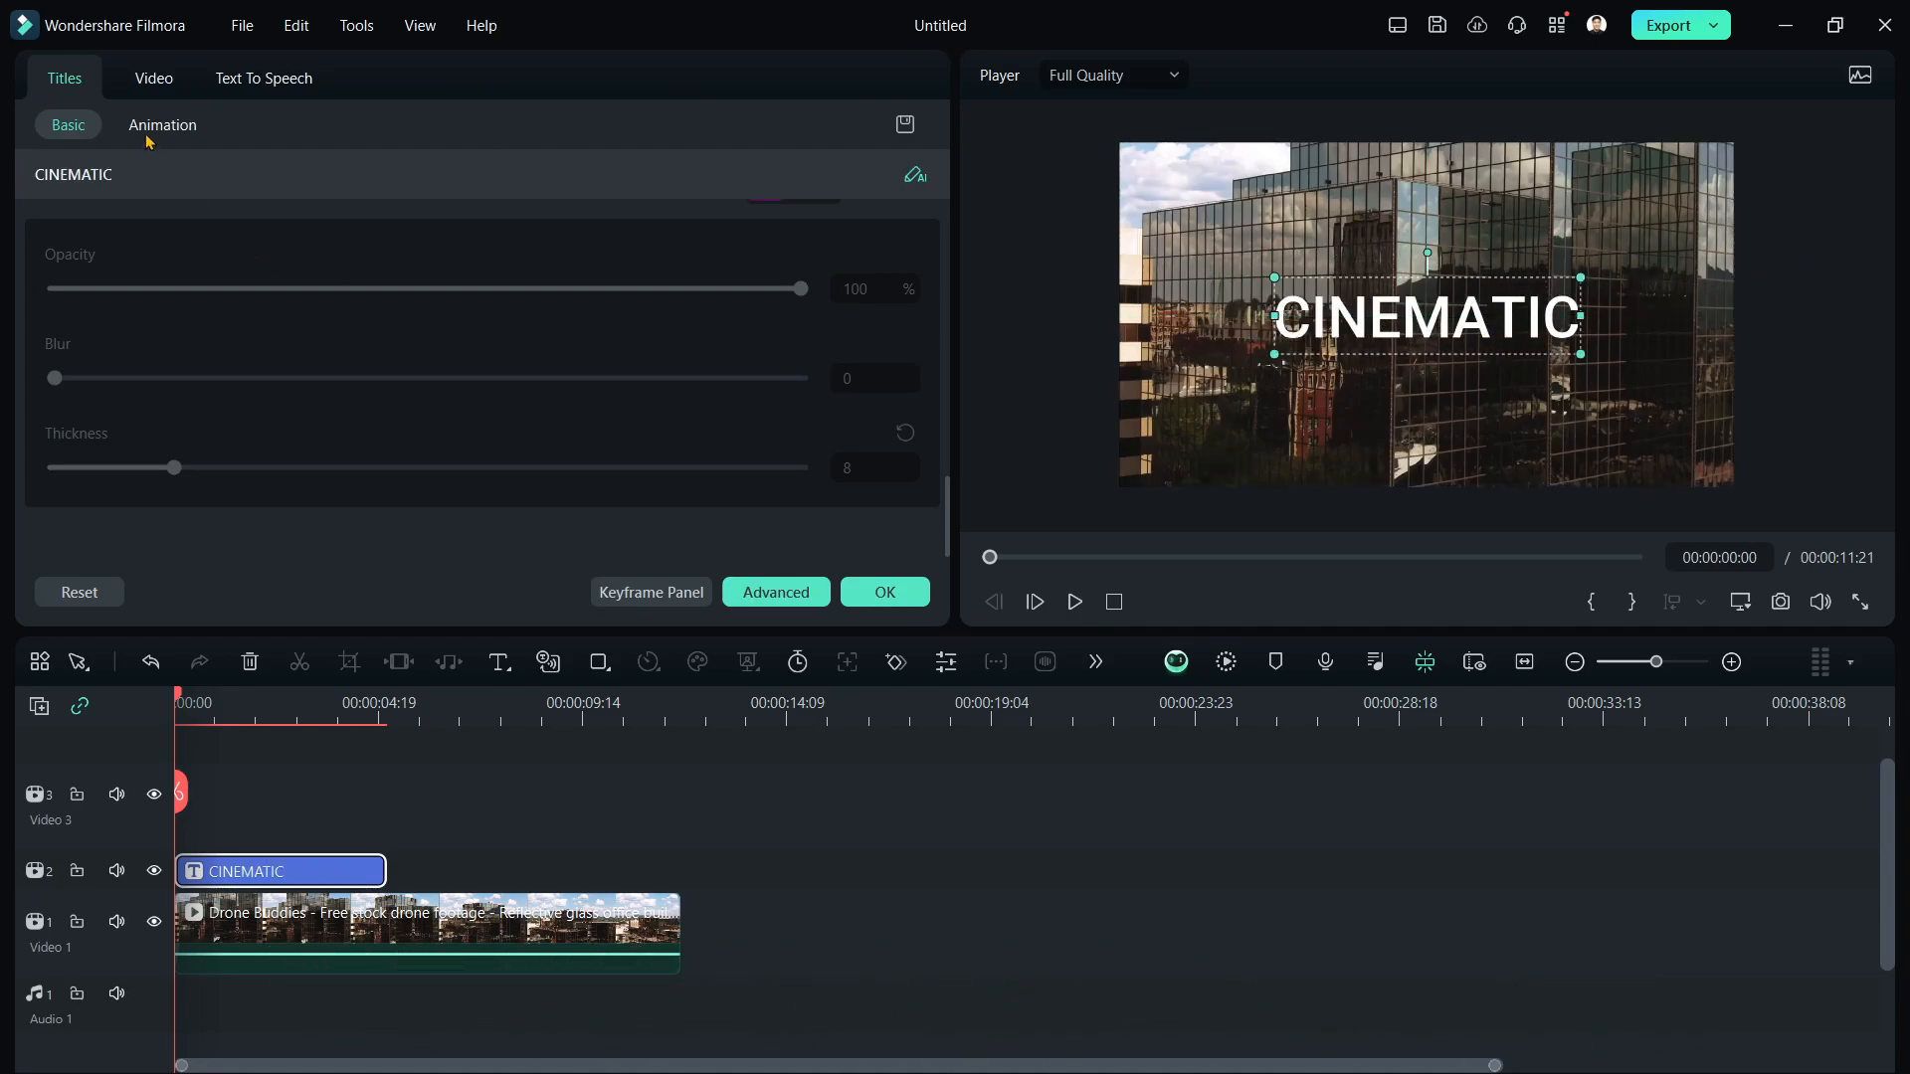
{"action": "scroll", "coordinate": [294, 273], "scroll_direction": "up", "scroll_amount": 10}
{"action": "left_click", "coordinate": [225, 339]}
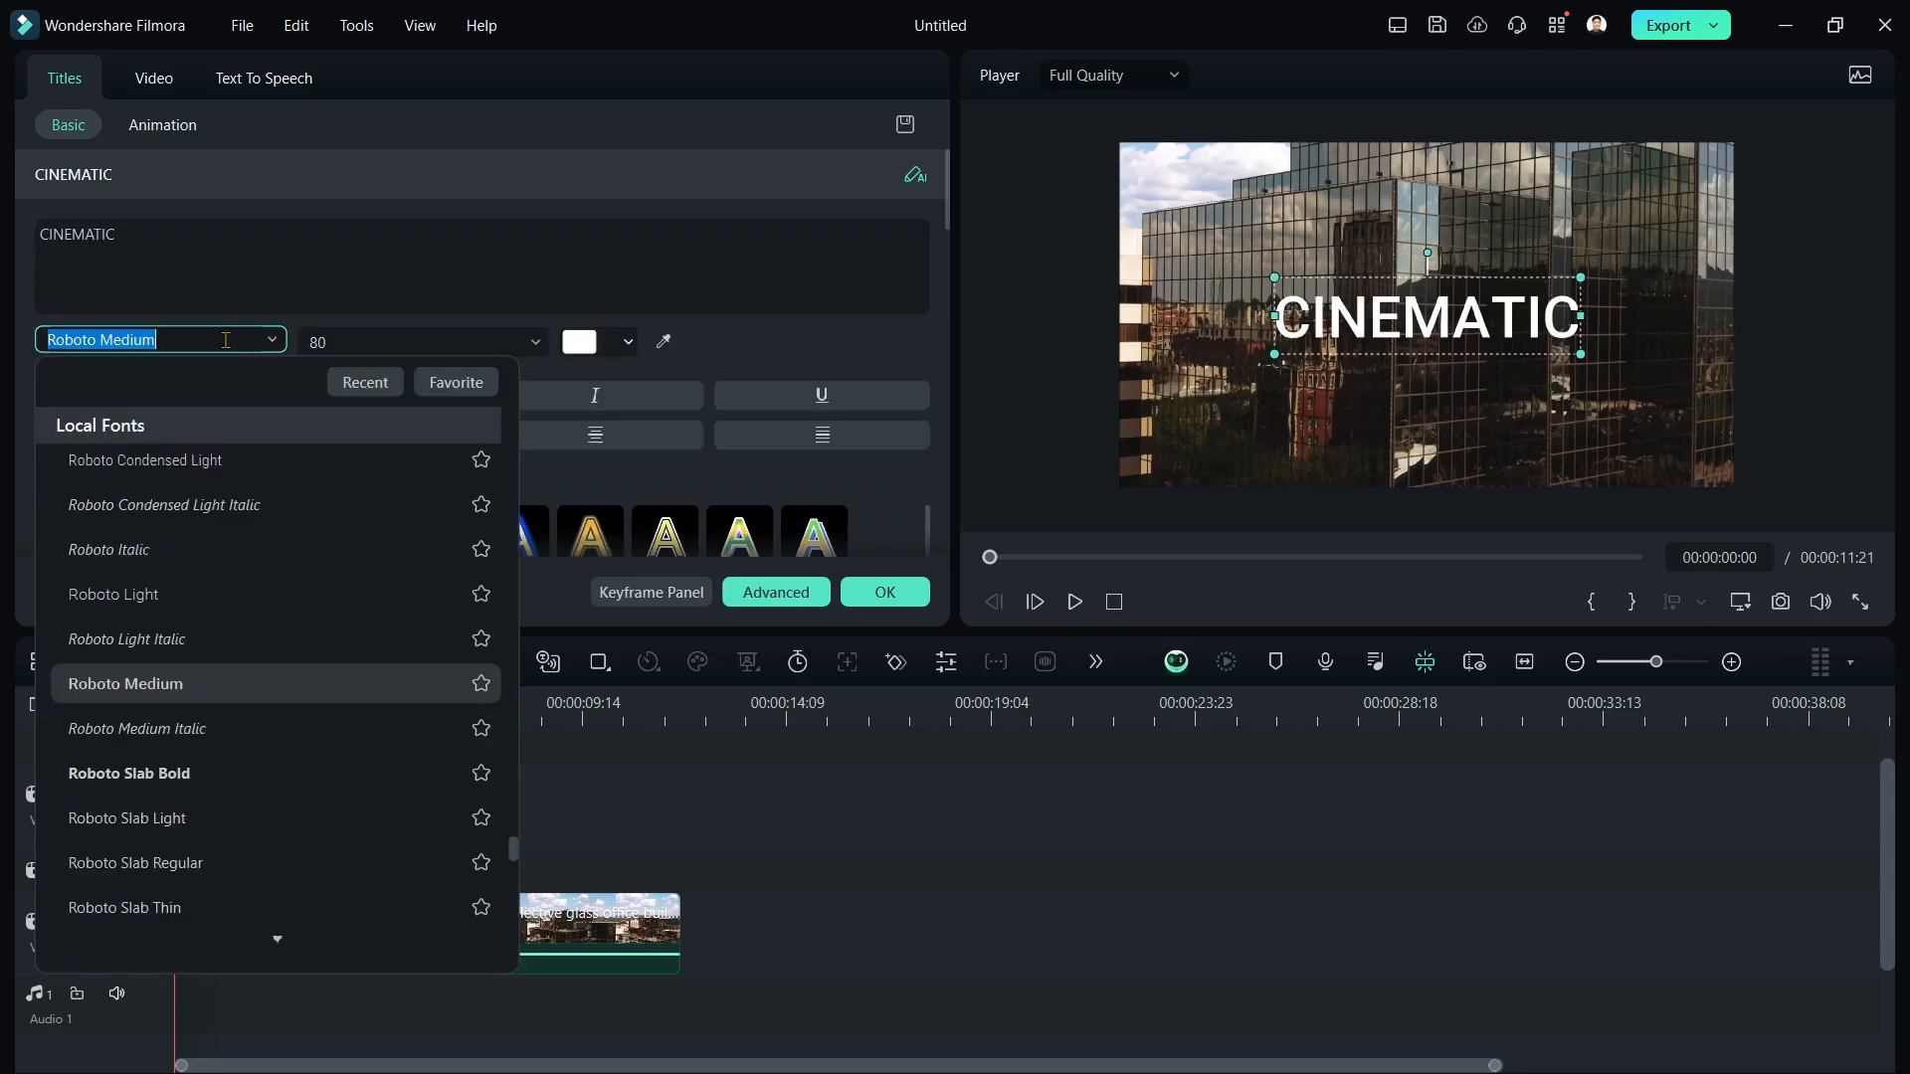
{"action": "type", "text": "MON"}
{"action": "scroll", "coordinate": [249, 668], "scroll_direction": "up", "scroll_amount": 5}
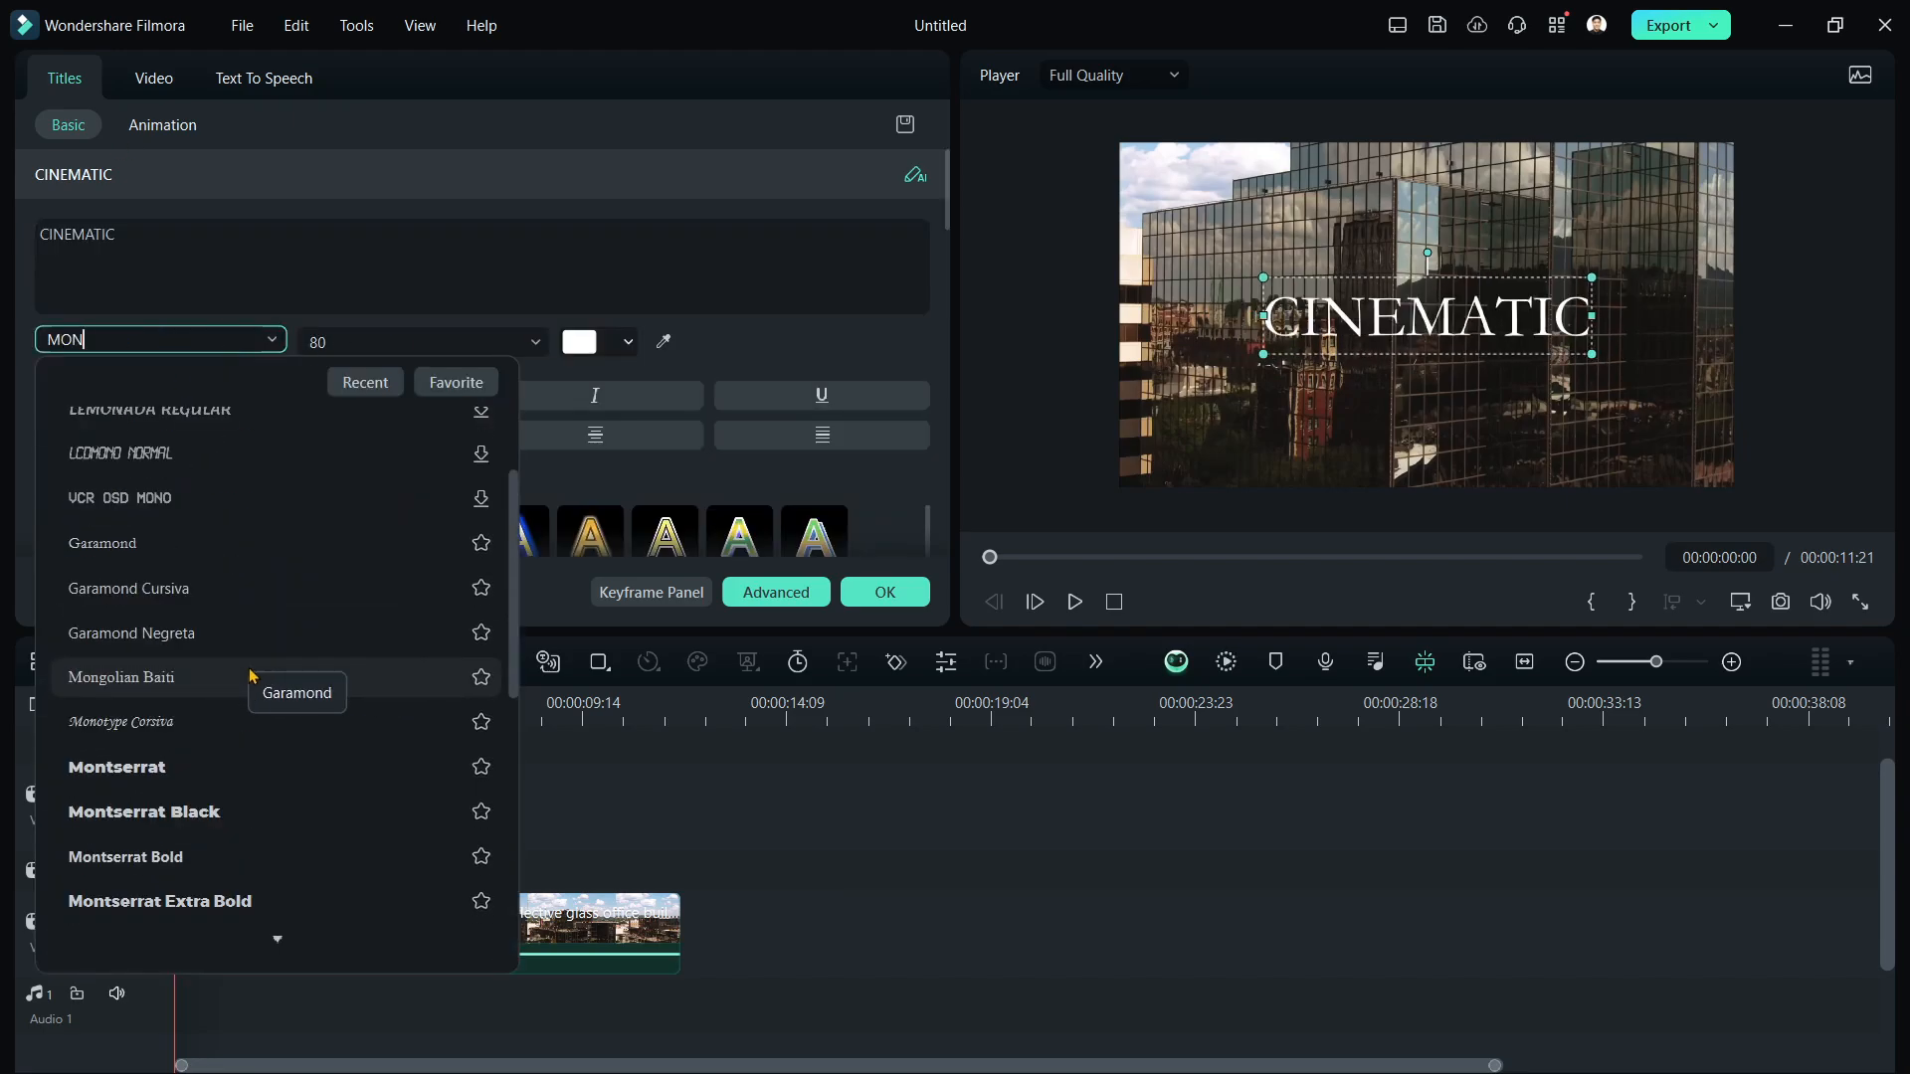
{"action": "scroll", "coordinate": [251, 677], "scroll_direction": "down", "scroll_amount": 3}
{"action": "left_click", "coordinate": [244, 712]}
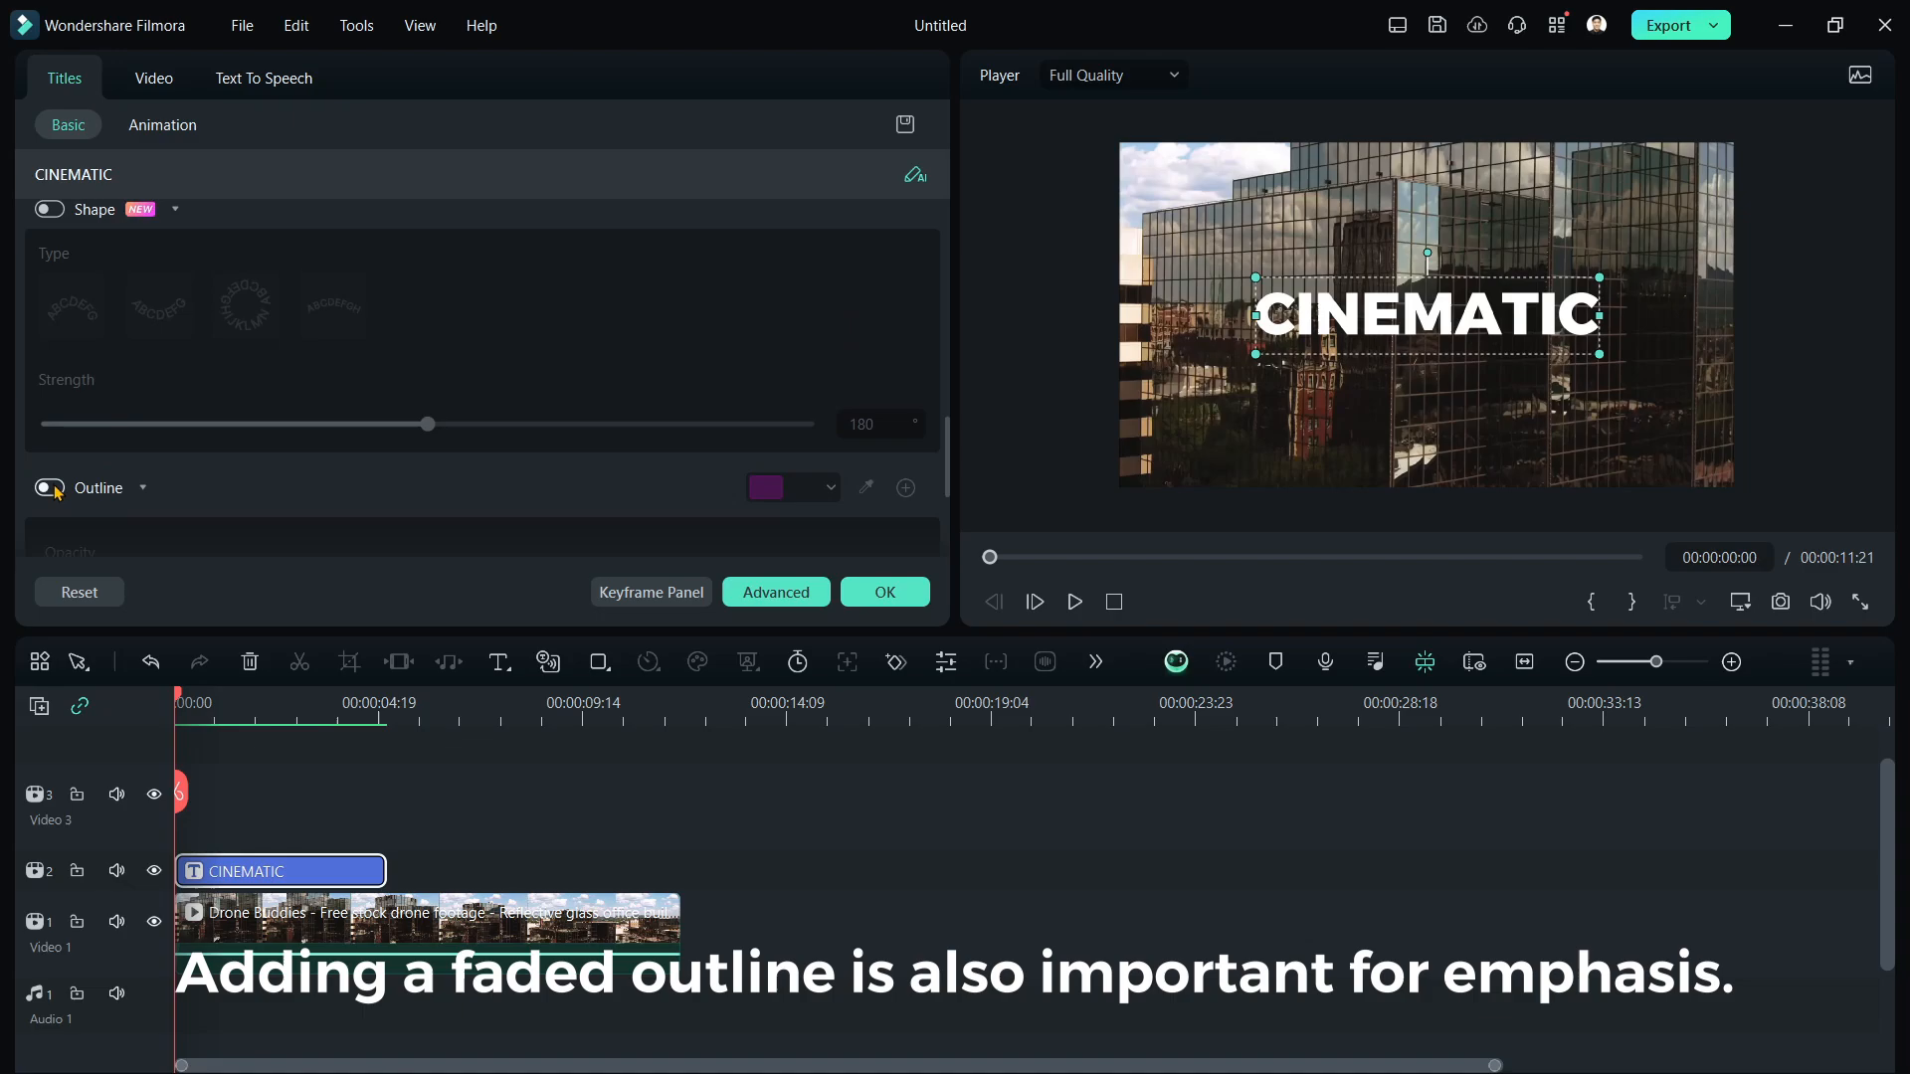
Give the title text a black outline with 18% opacity, blur 10 and thickness 14
{"action": "left_click", "coordinate": [51, 487]}
{"action": "scroll", "coordinate": [318, 473], "scroll_direction": "down", "scroll_amount": 2}
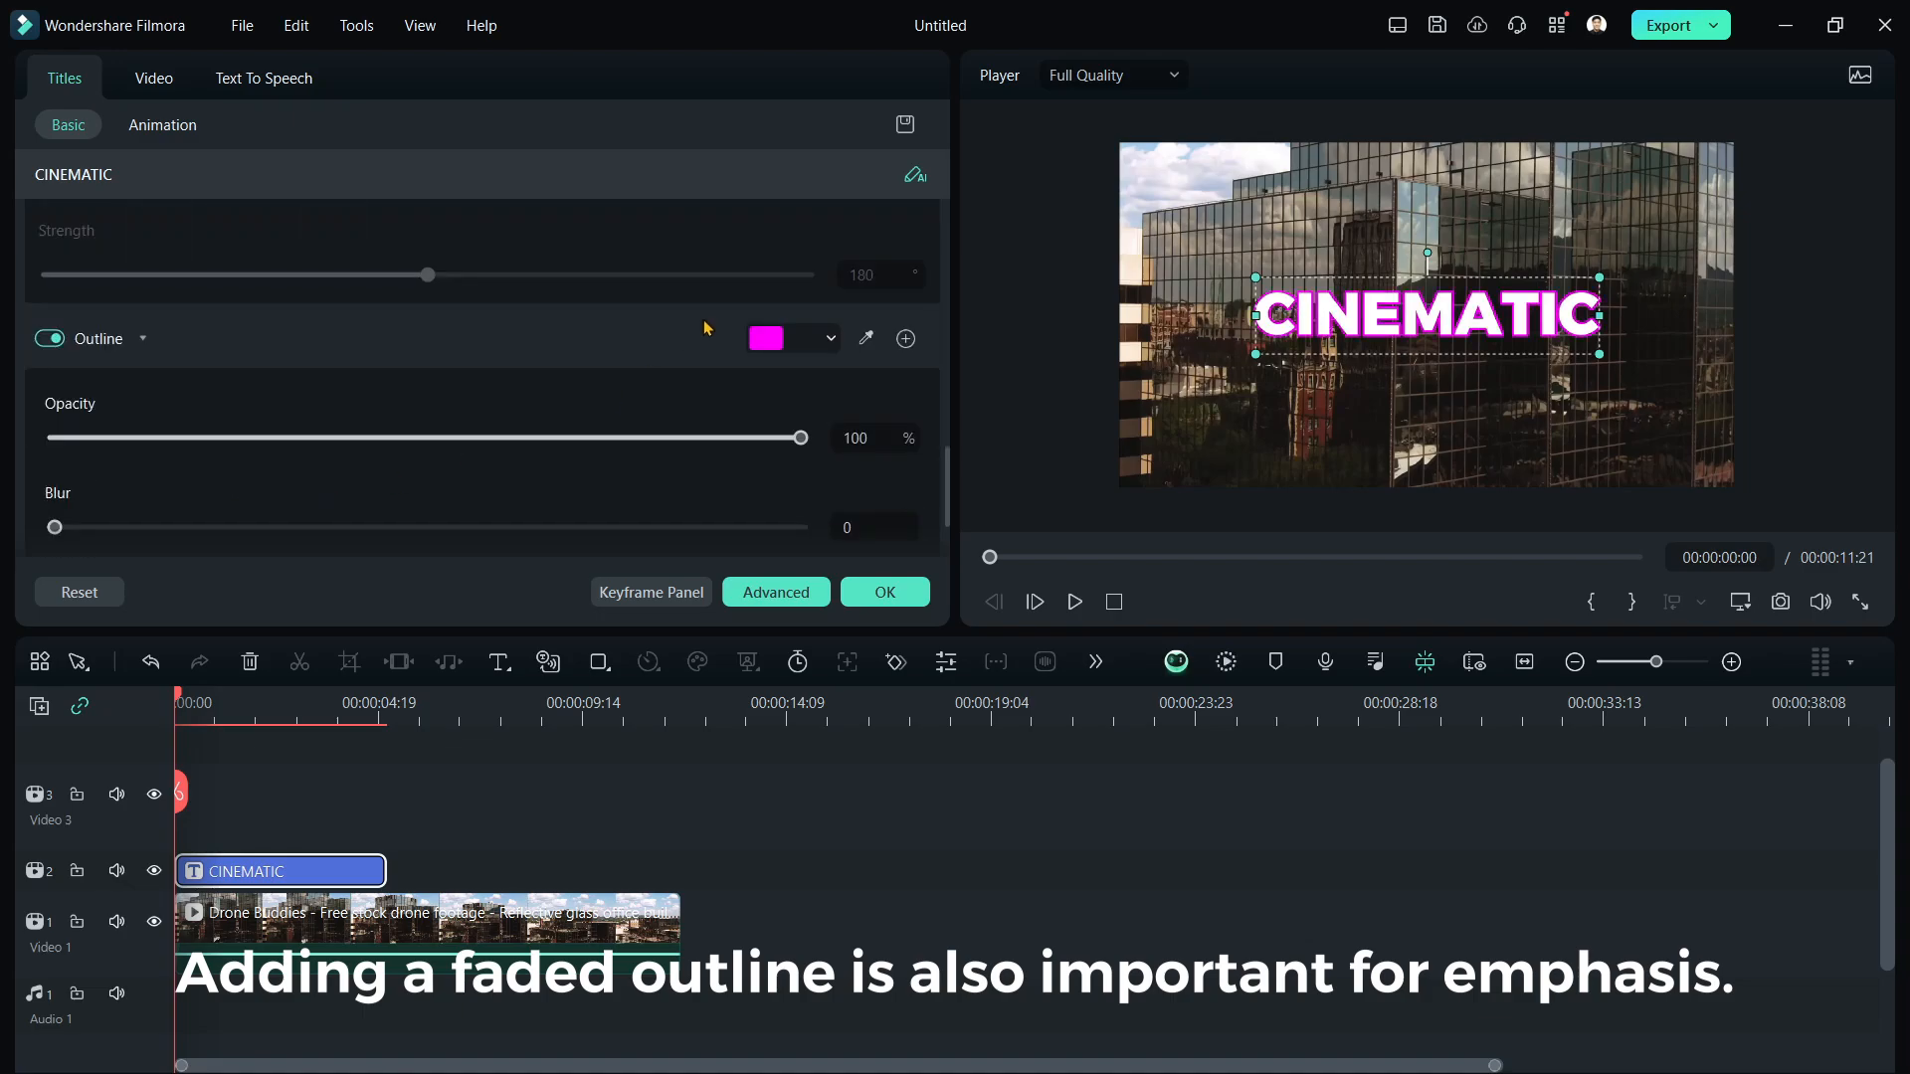
{"action": "left_click", "coordinate": [766, 338]}
{"action": "left_click", "coordinate": [763, 507]}
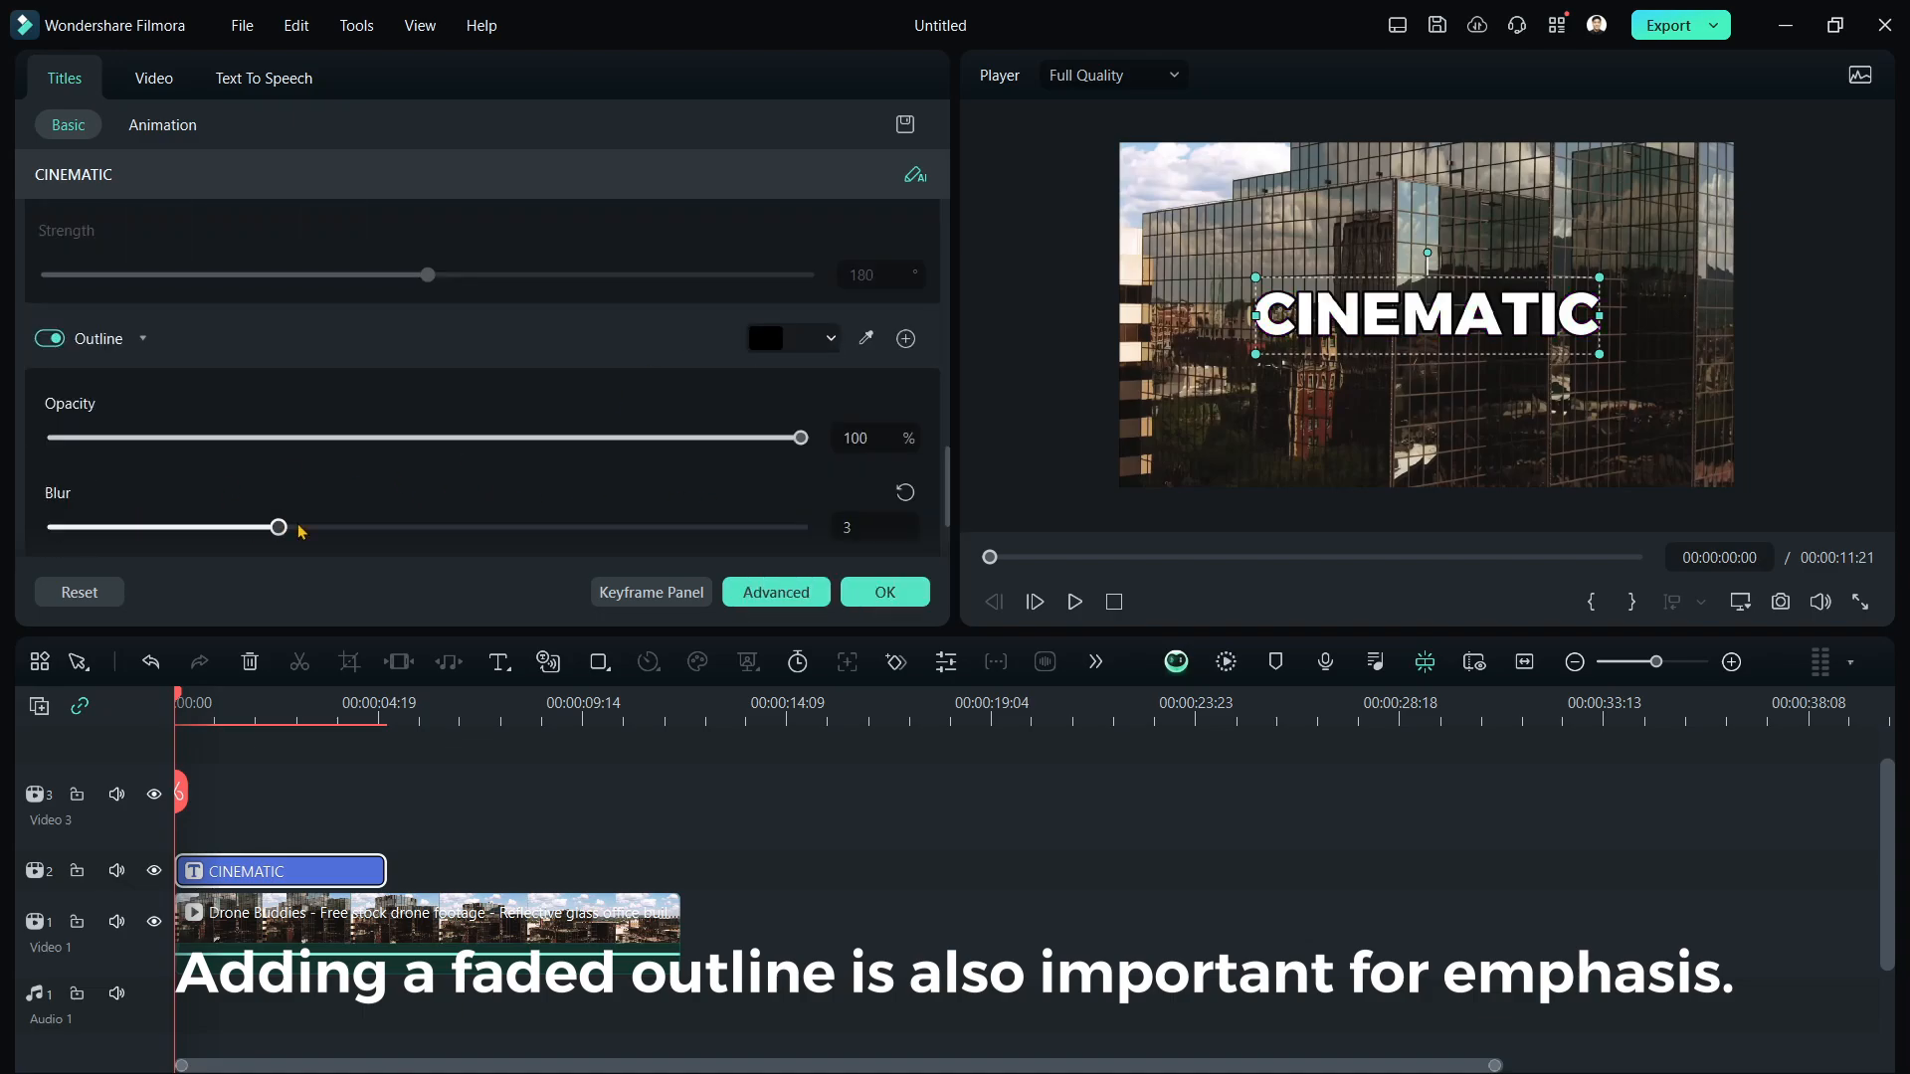
{"action": "left_click_drag", "start_coordinate": [300, 531], "coordinate": [806, 527]}
{"action": "scroll", "coordinate": [664, 362], "scroll_direction": "down", "scroll_amount": 2}
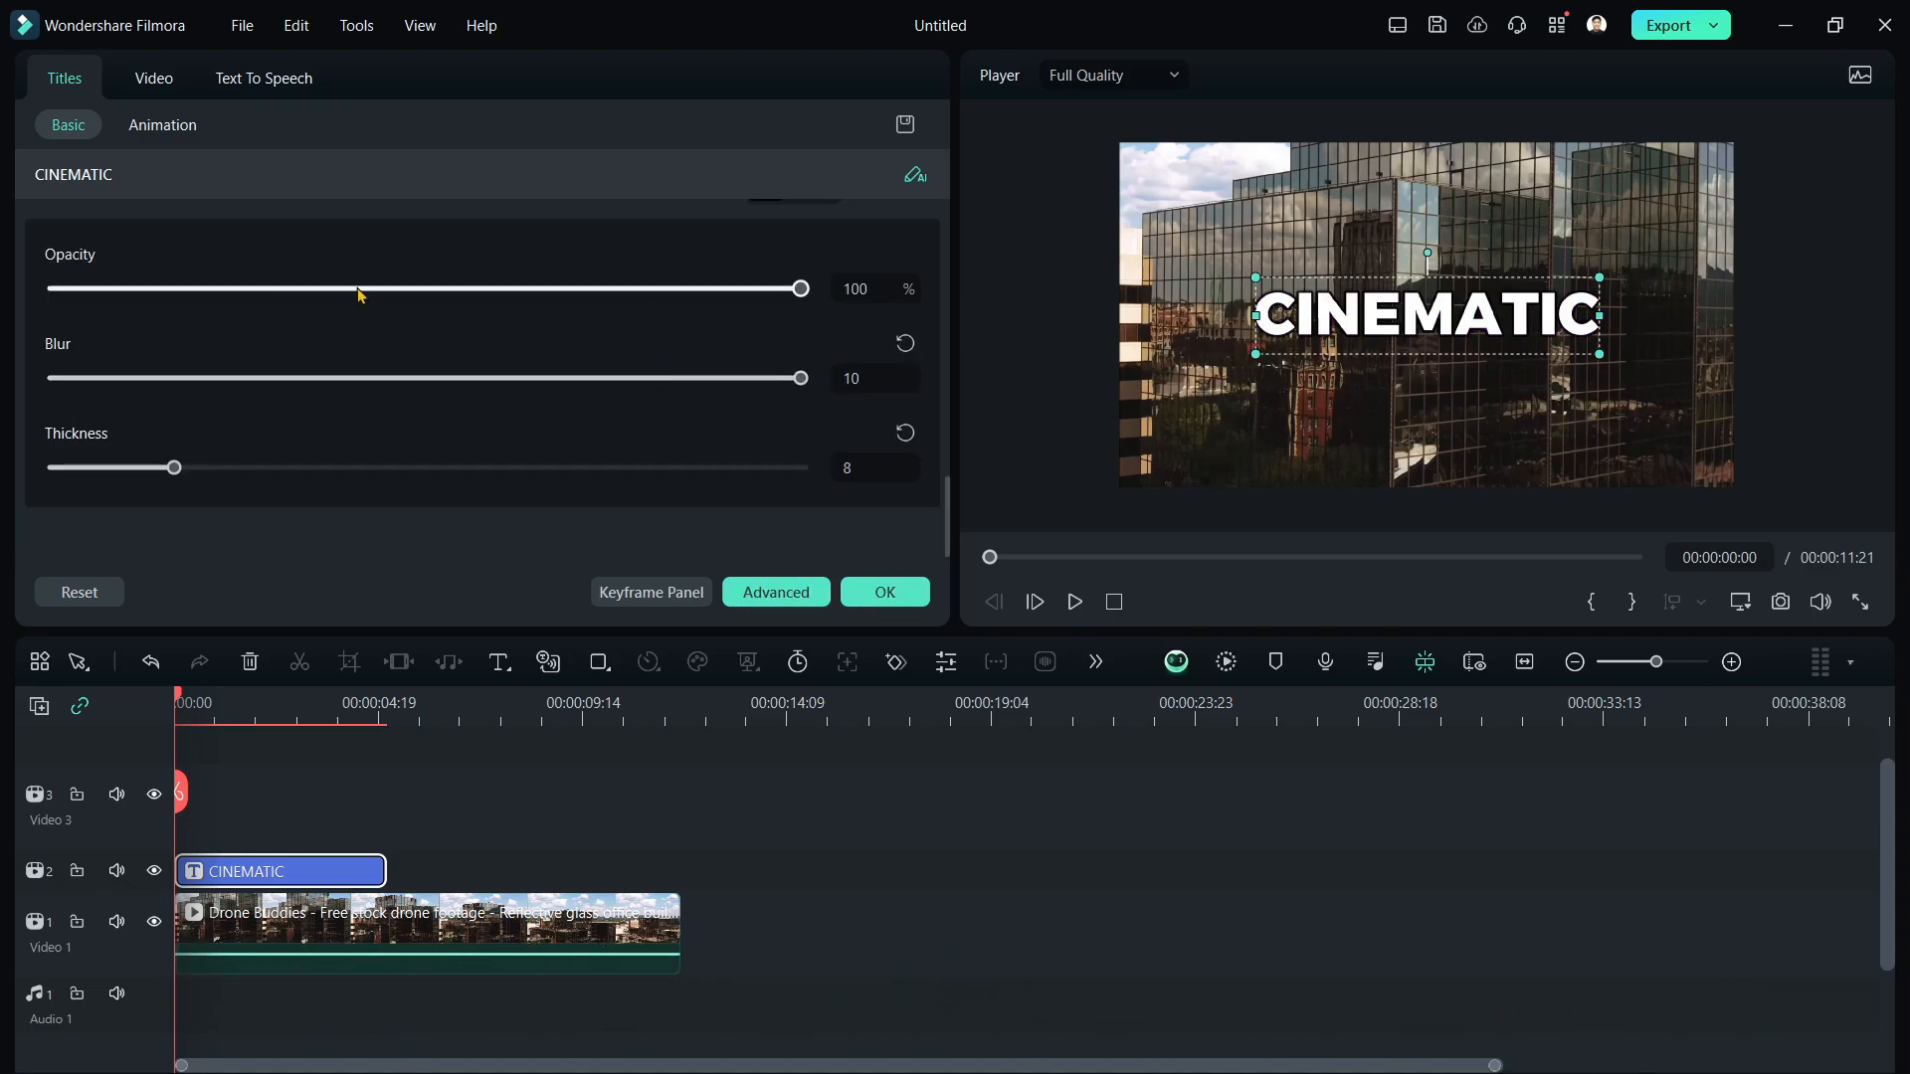
{"action": "left_click_drag", "start_coordinate": [801, 289], "coordinate": [495, 289]}
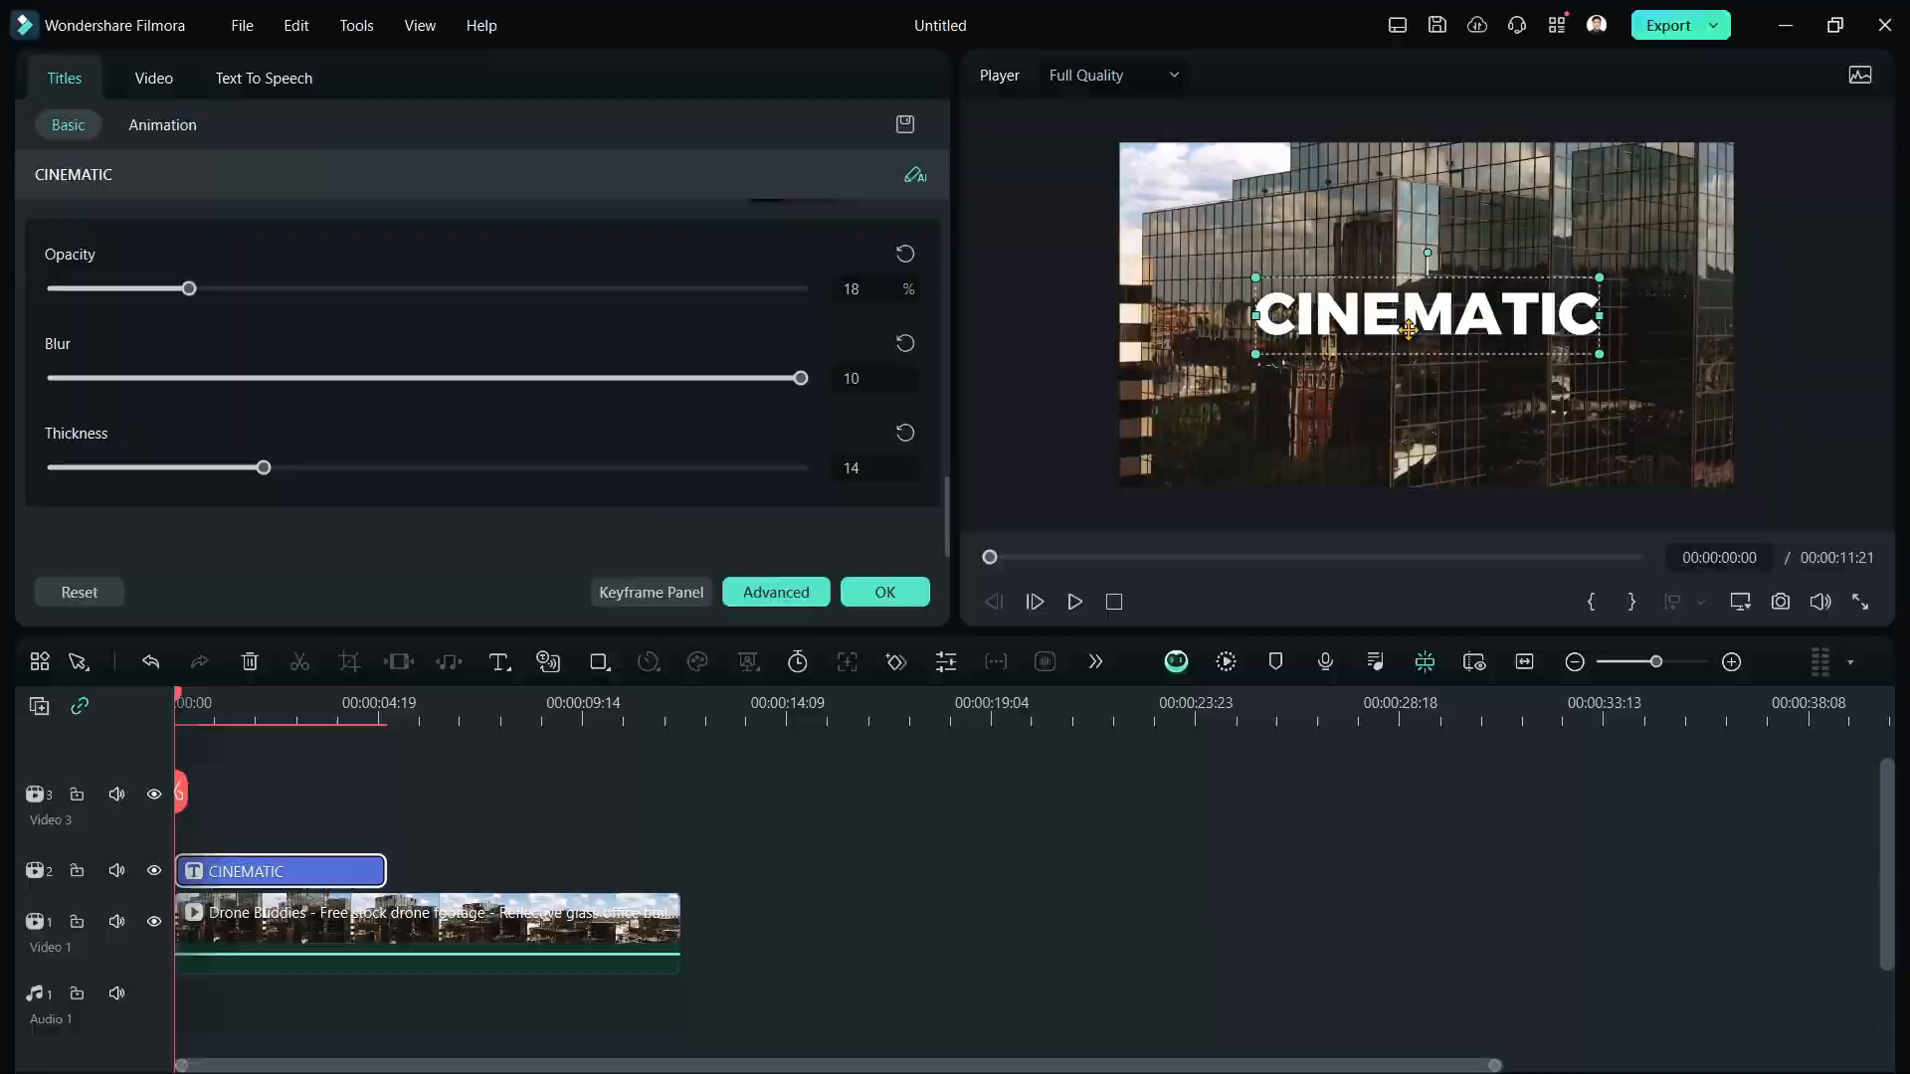
Extend the CINEMATIC title to the end of the drone clip and enlarge it to nearly span the upper part of the frame
{"action": "left_click_drag", "start_coordinate": [178, 716], "coordinate": [677, 739]}
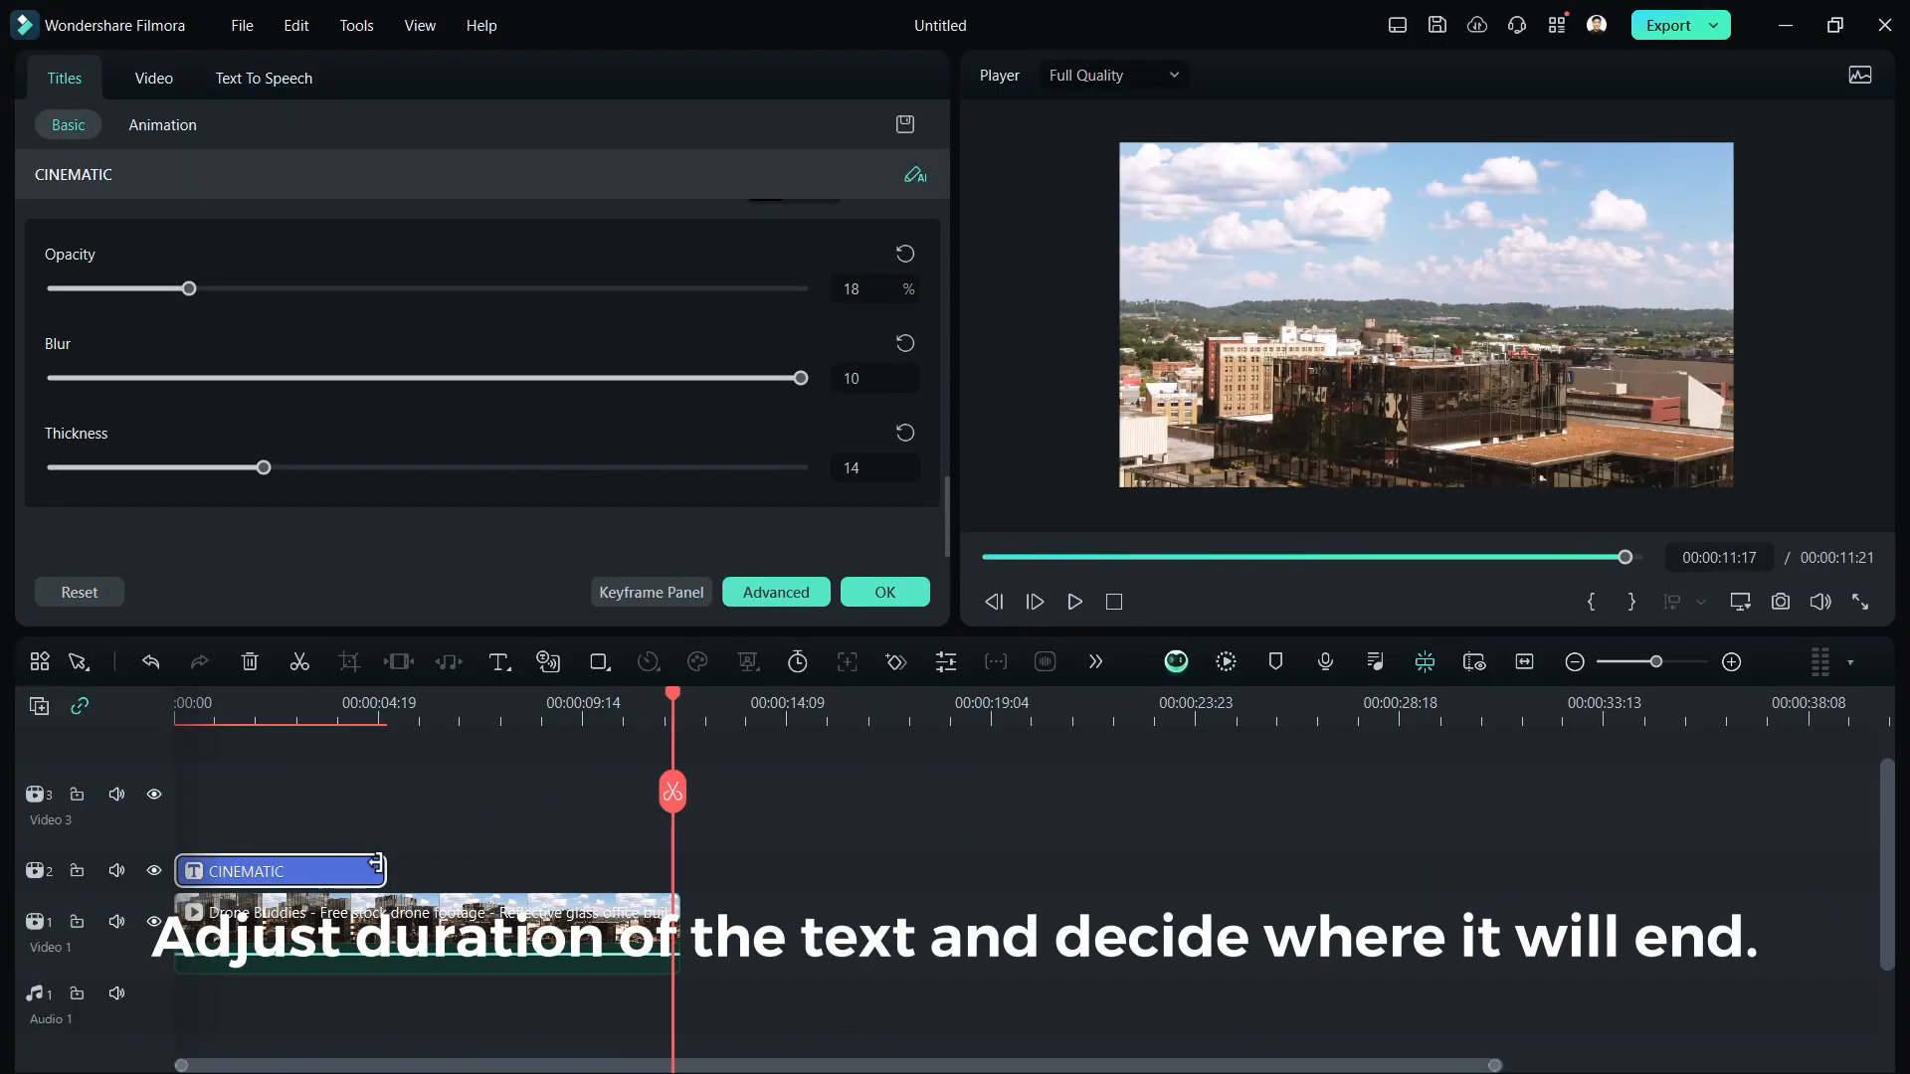
{"action": "left_click_drag", "start_coordinate": [376, 863], "coordinate": [677, 866]}
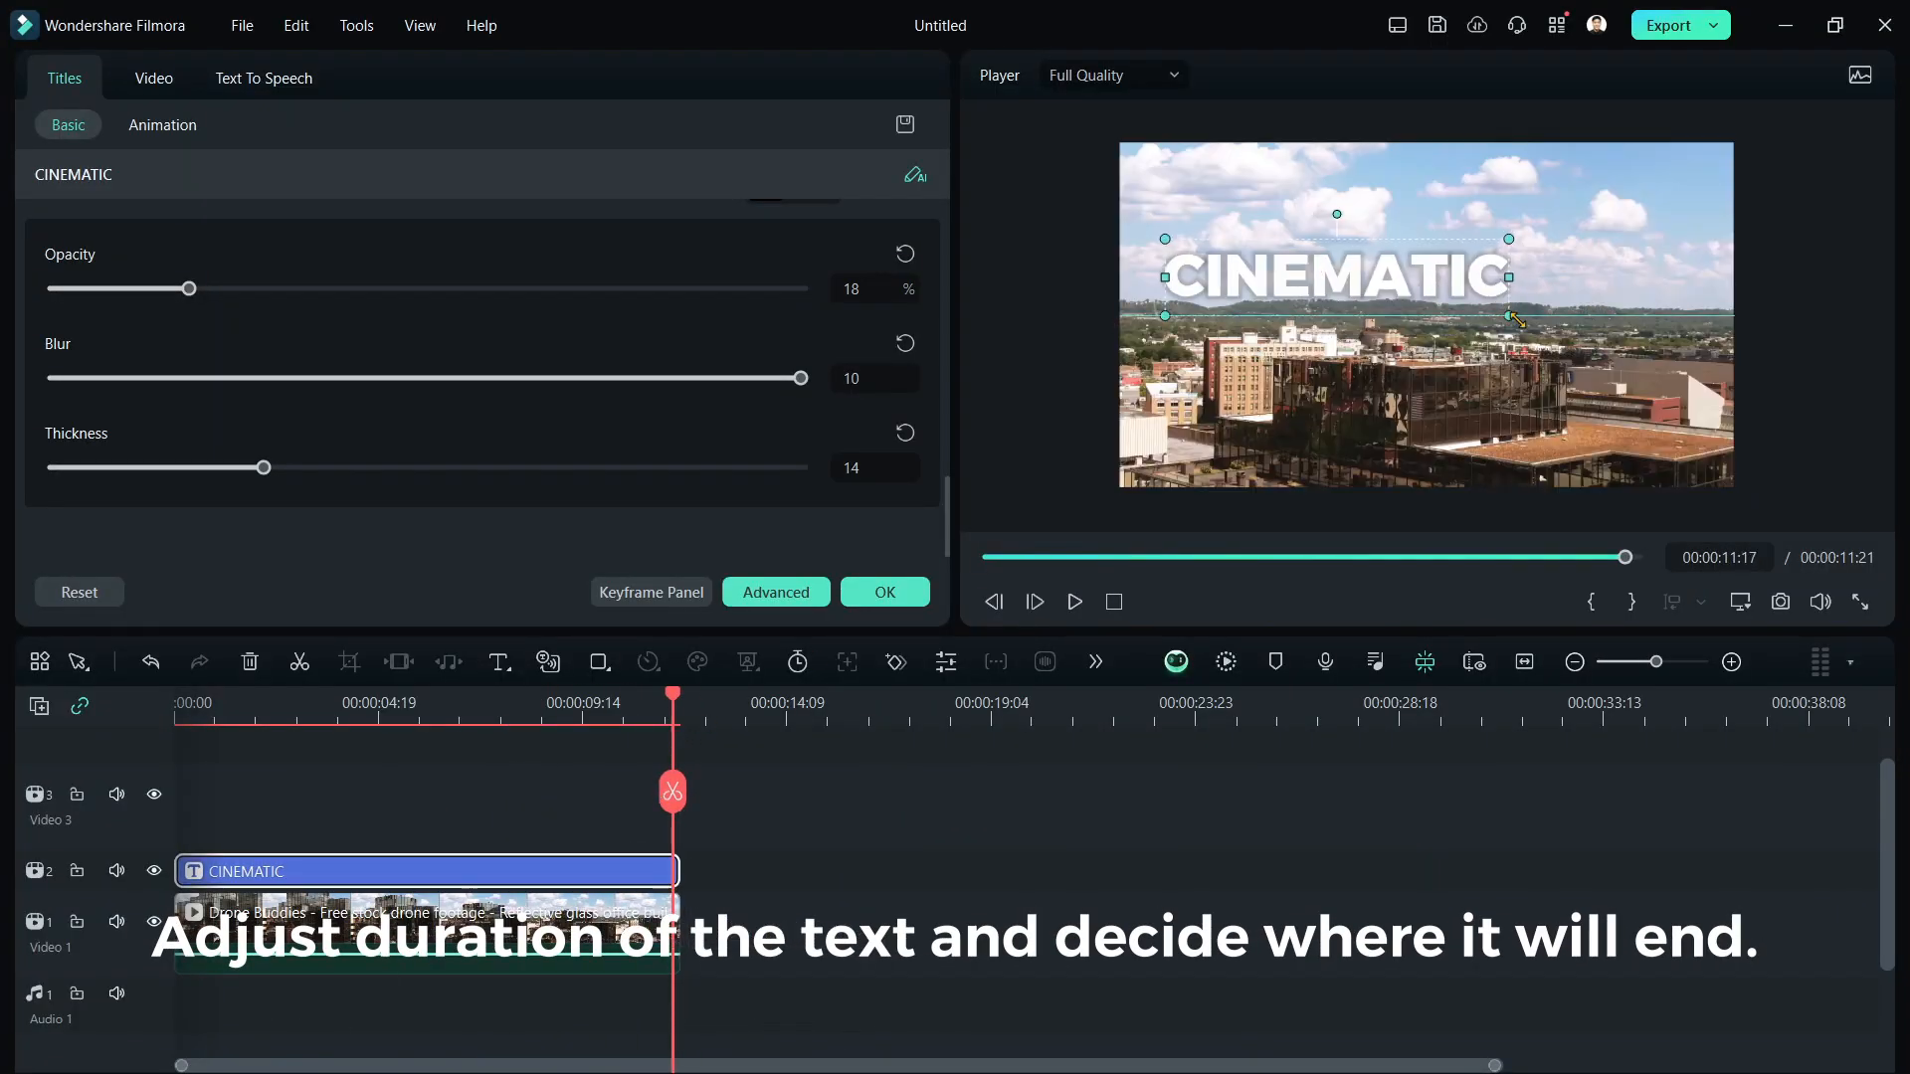
{"action": "left_click_drag", "start_coordinate": [1511, 317], "coordinate": [1688, 316]}
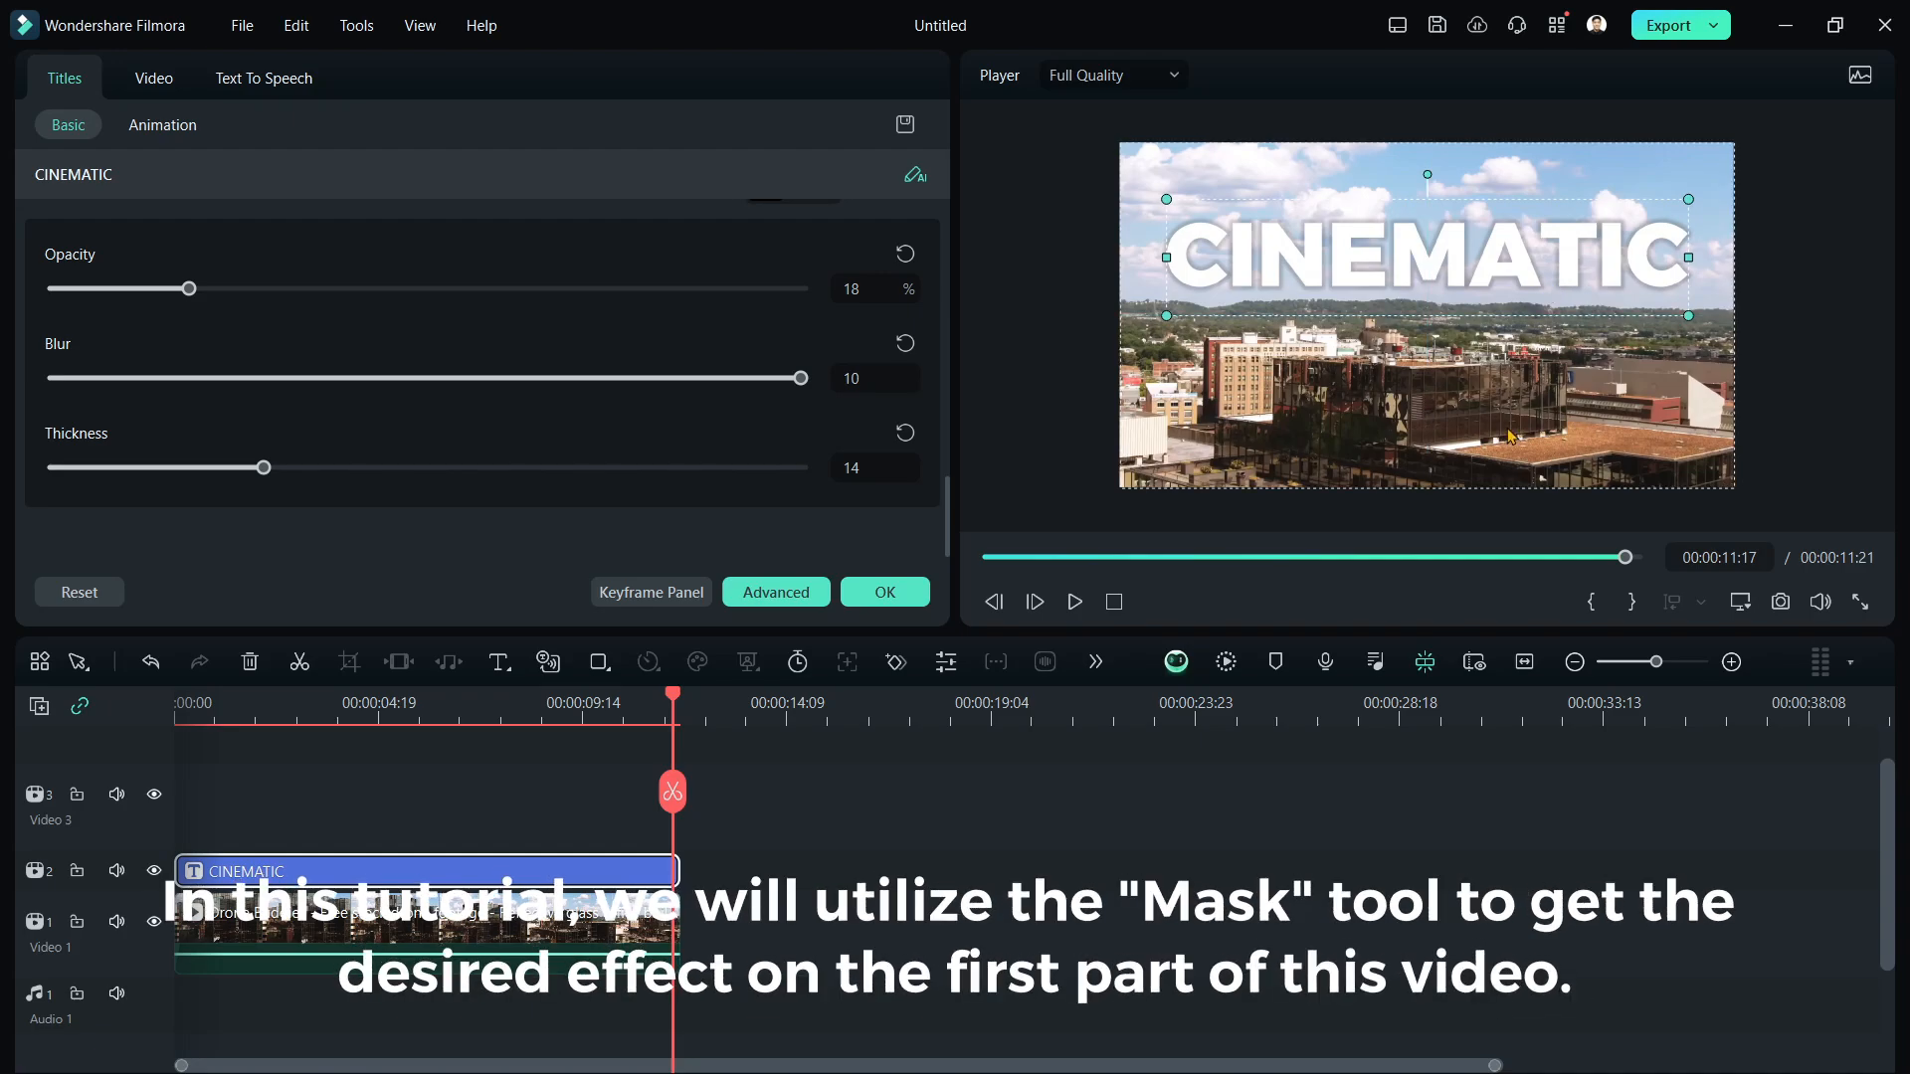
{"action": "left_click_drag", "start_coordinate": [563, 749], "coordinate": [430, 741]}
{"action": "left_click_drag", "start_coordinate": [1688, 315], "coordinate": [1710, 316]}
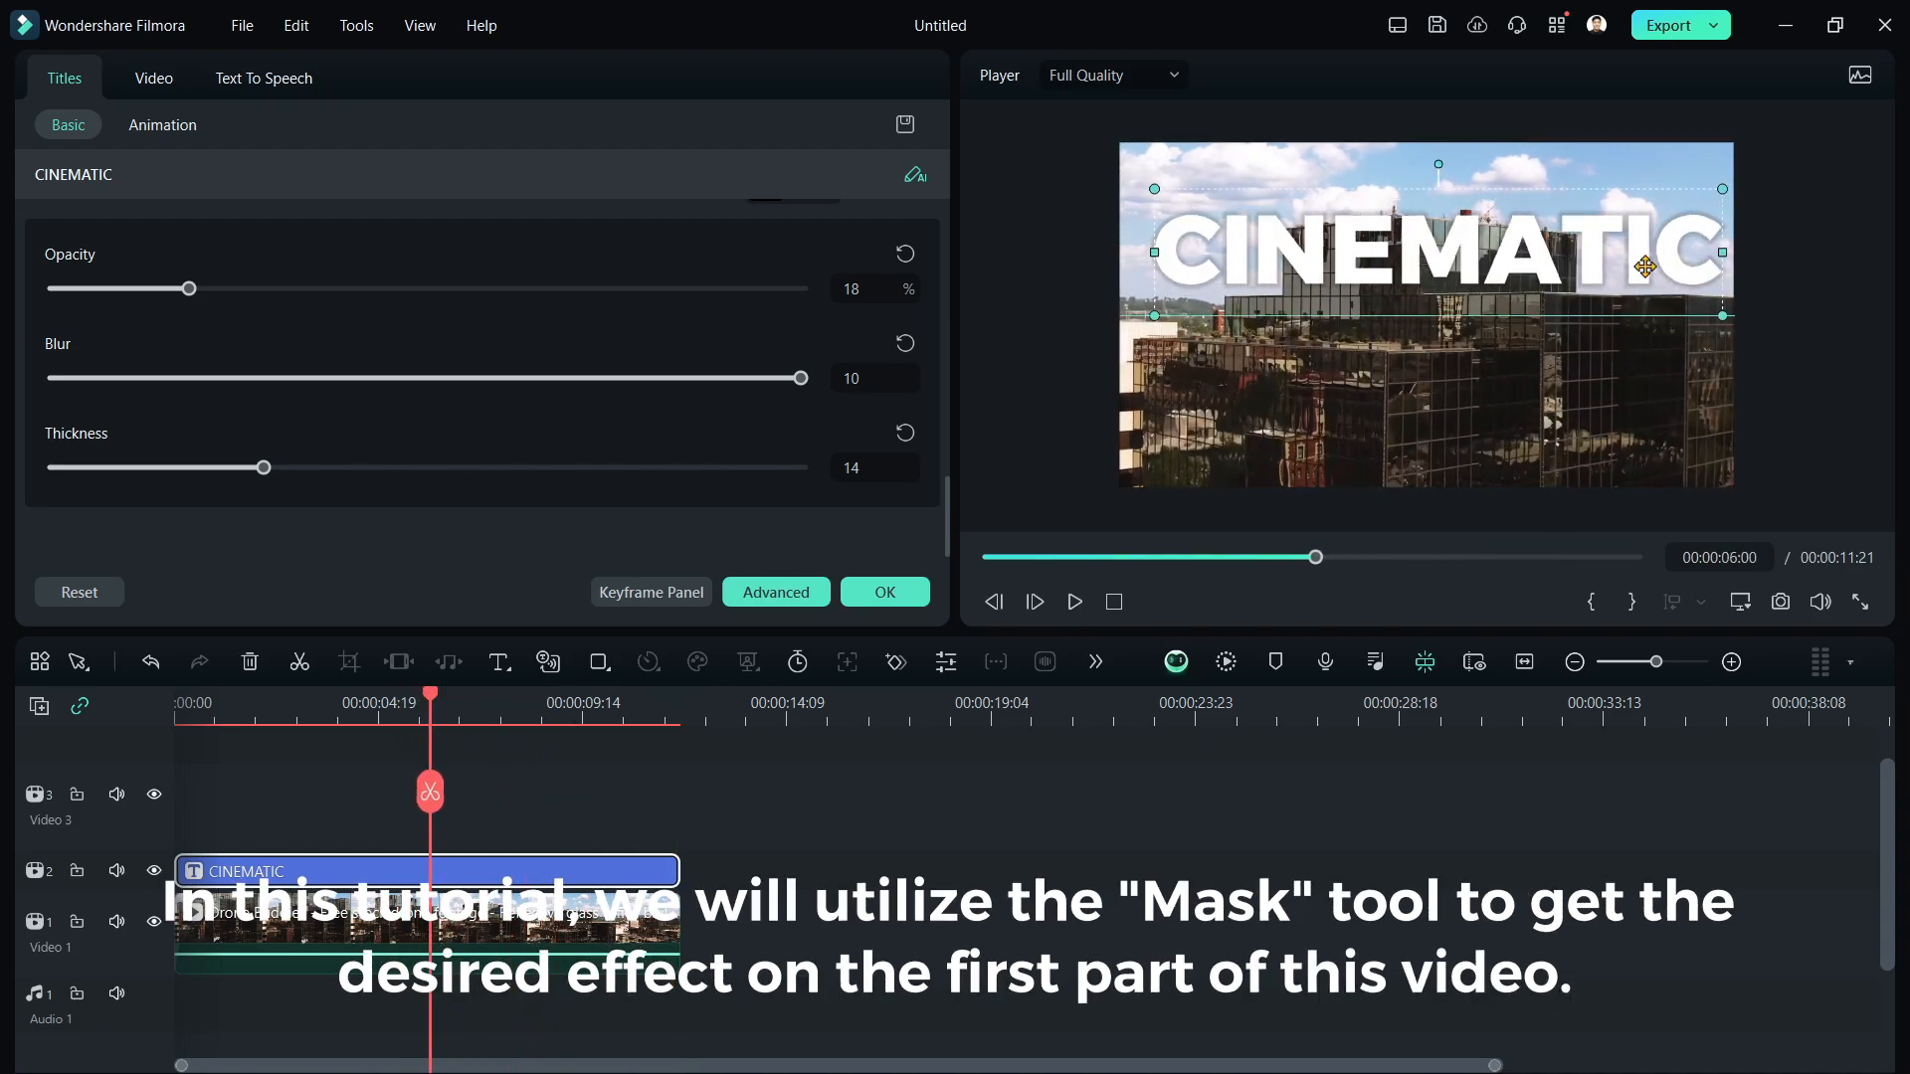
{"action": "key", "text": "space"}
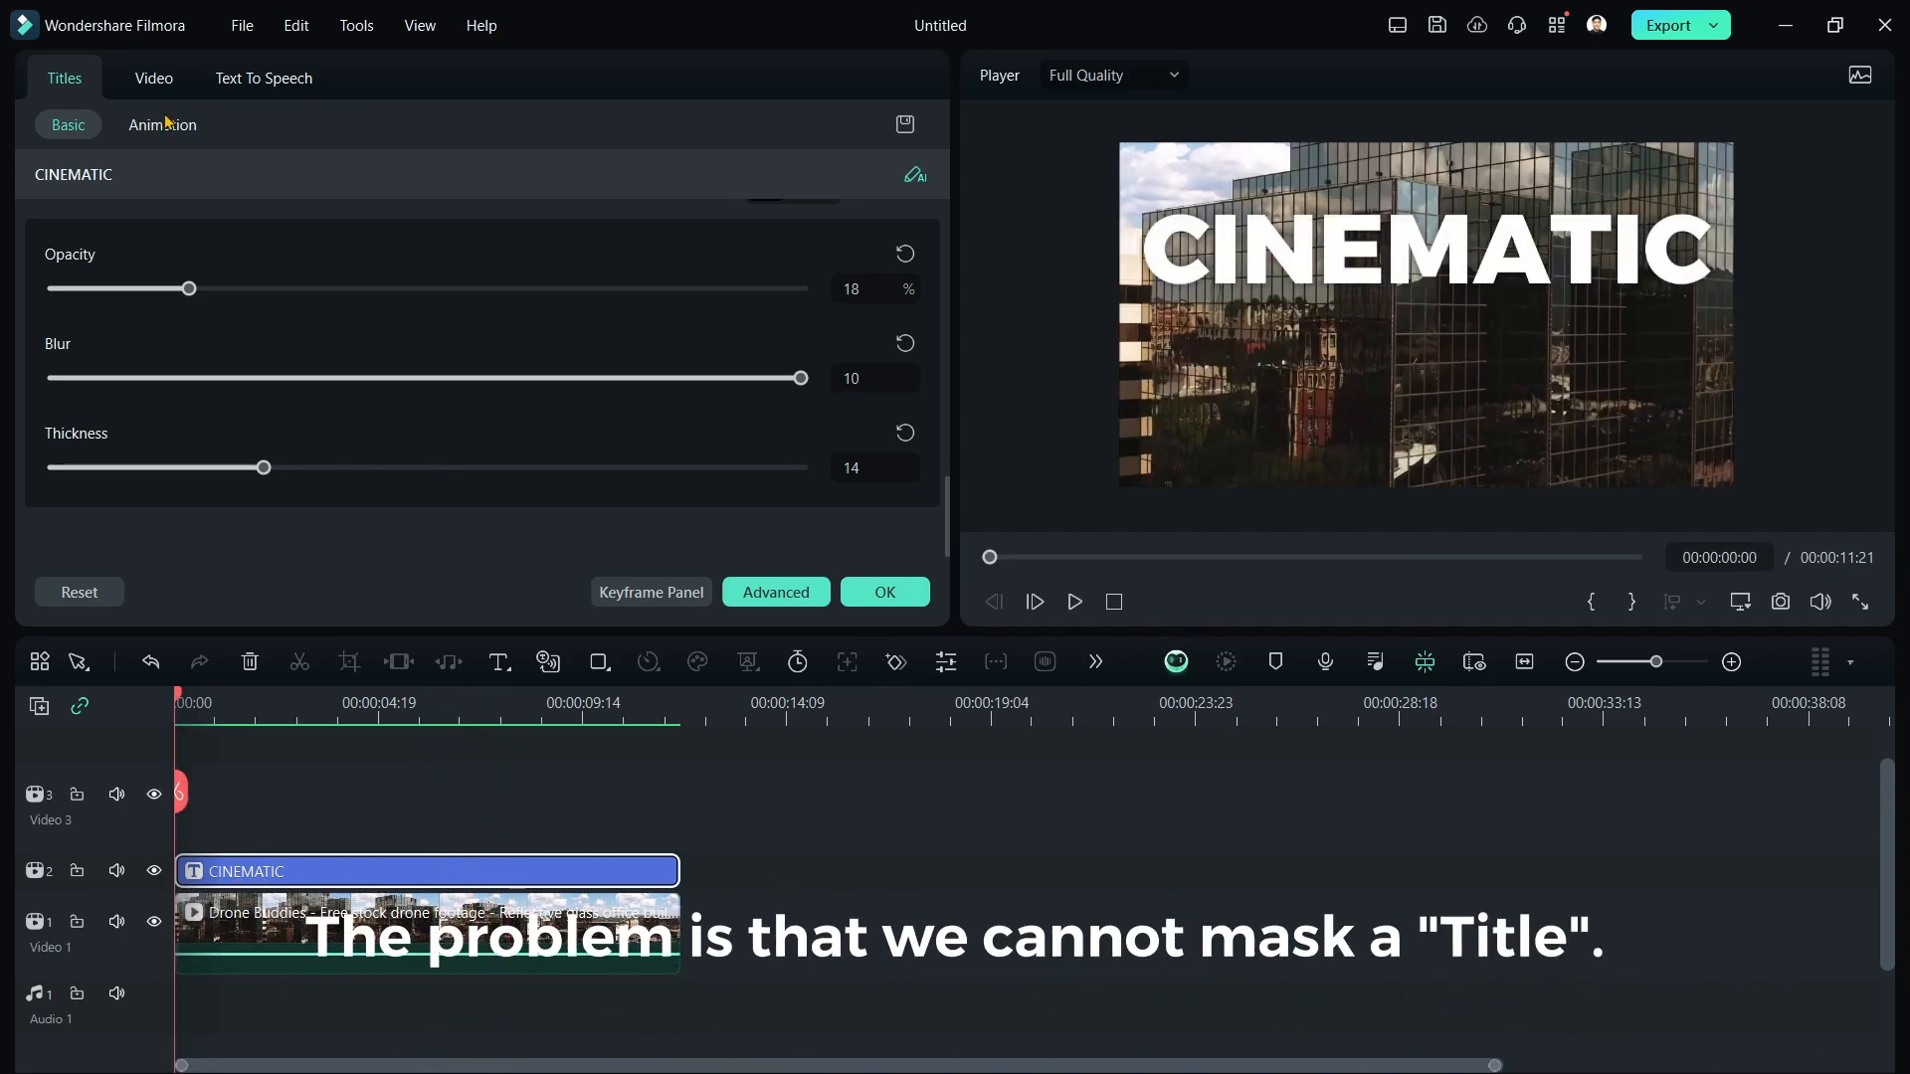
{"action": "left_click", "coordinate": [164, 126]}
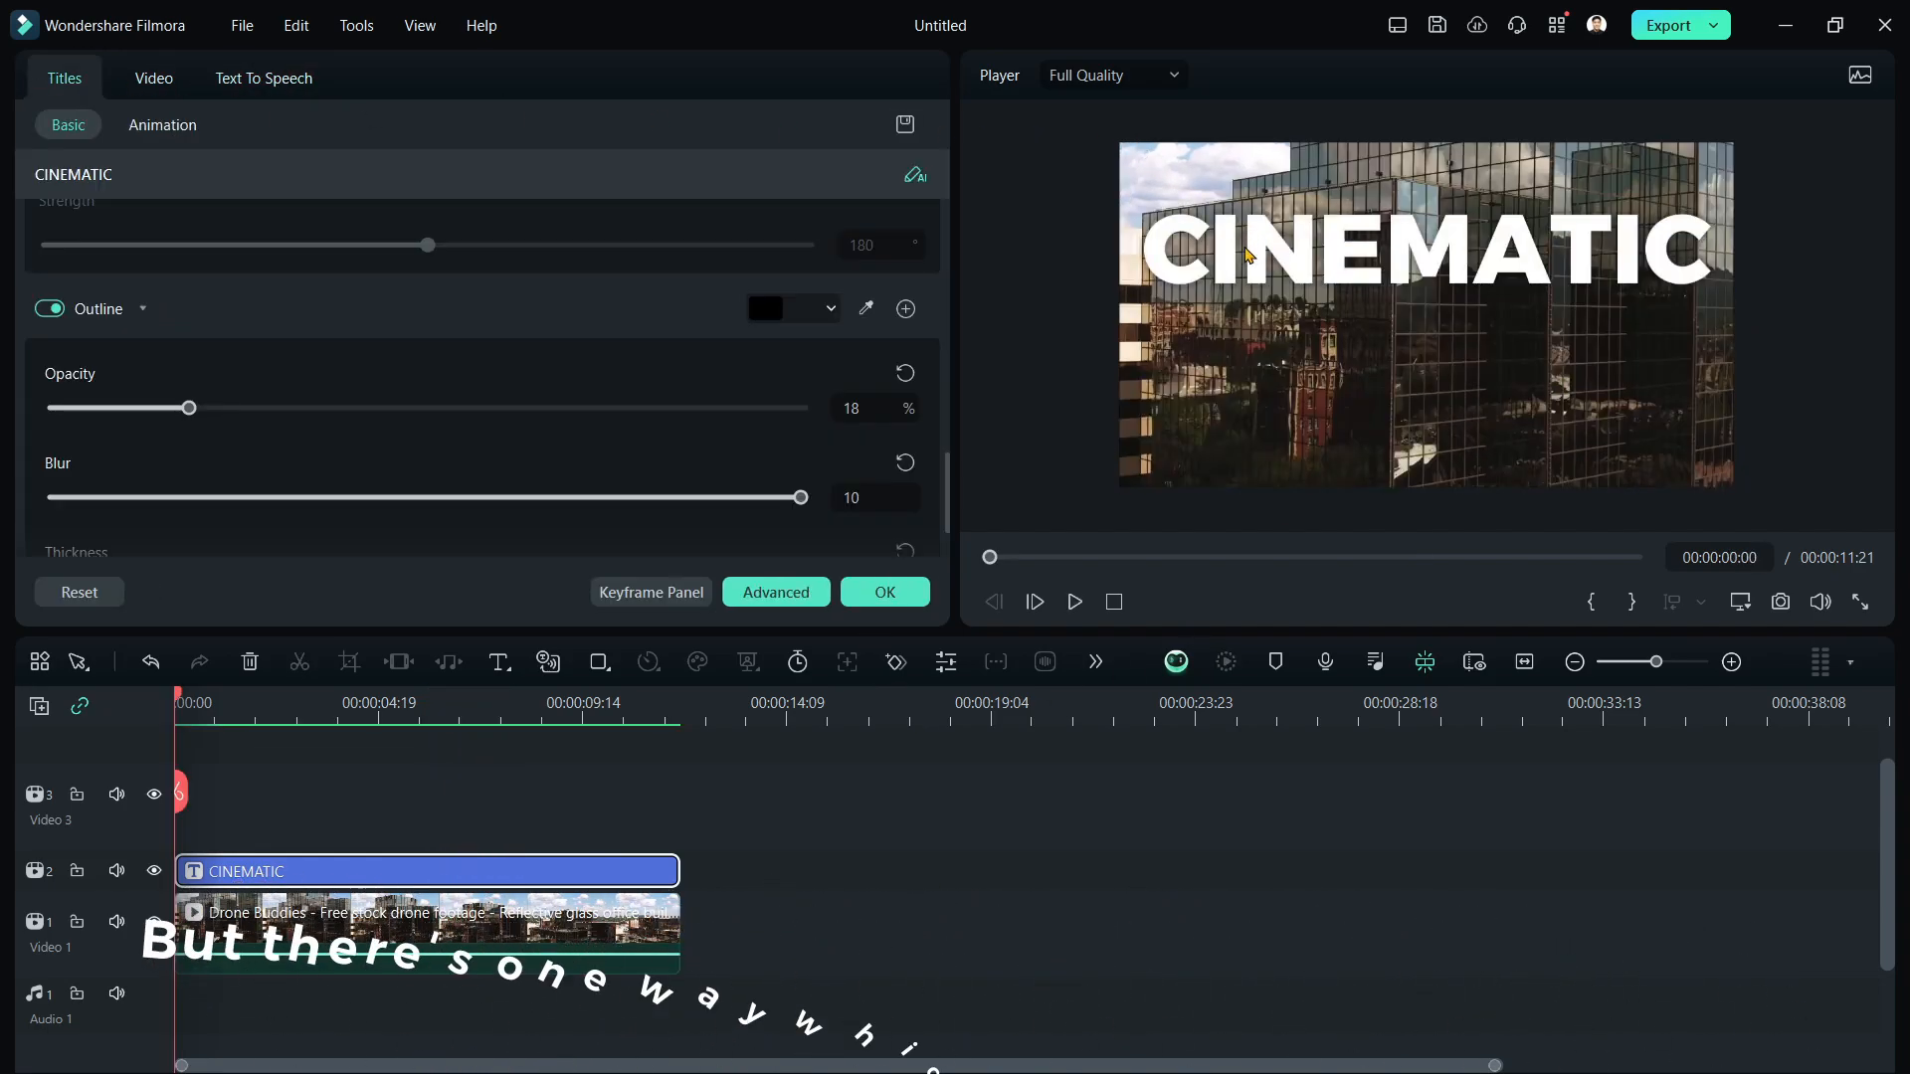
Convert the CINEMATIC title into a compound clip, keeping the default name
{"action": "right_click", "coordinate": [260, 871]}
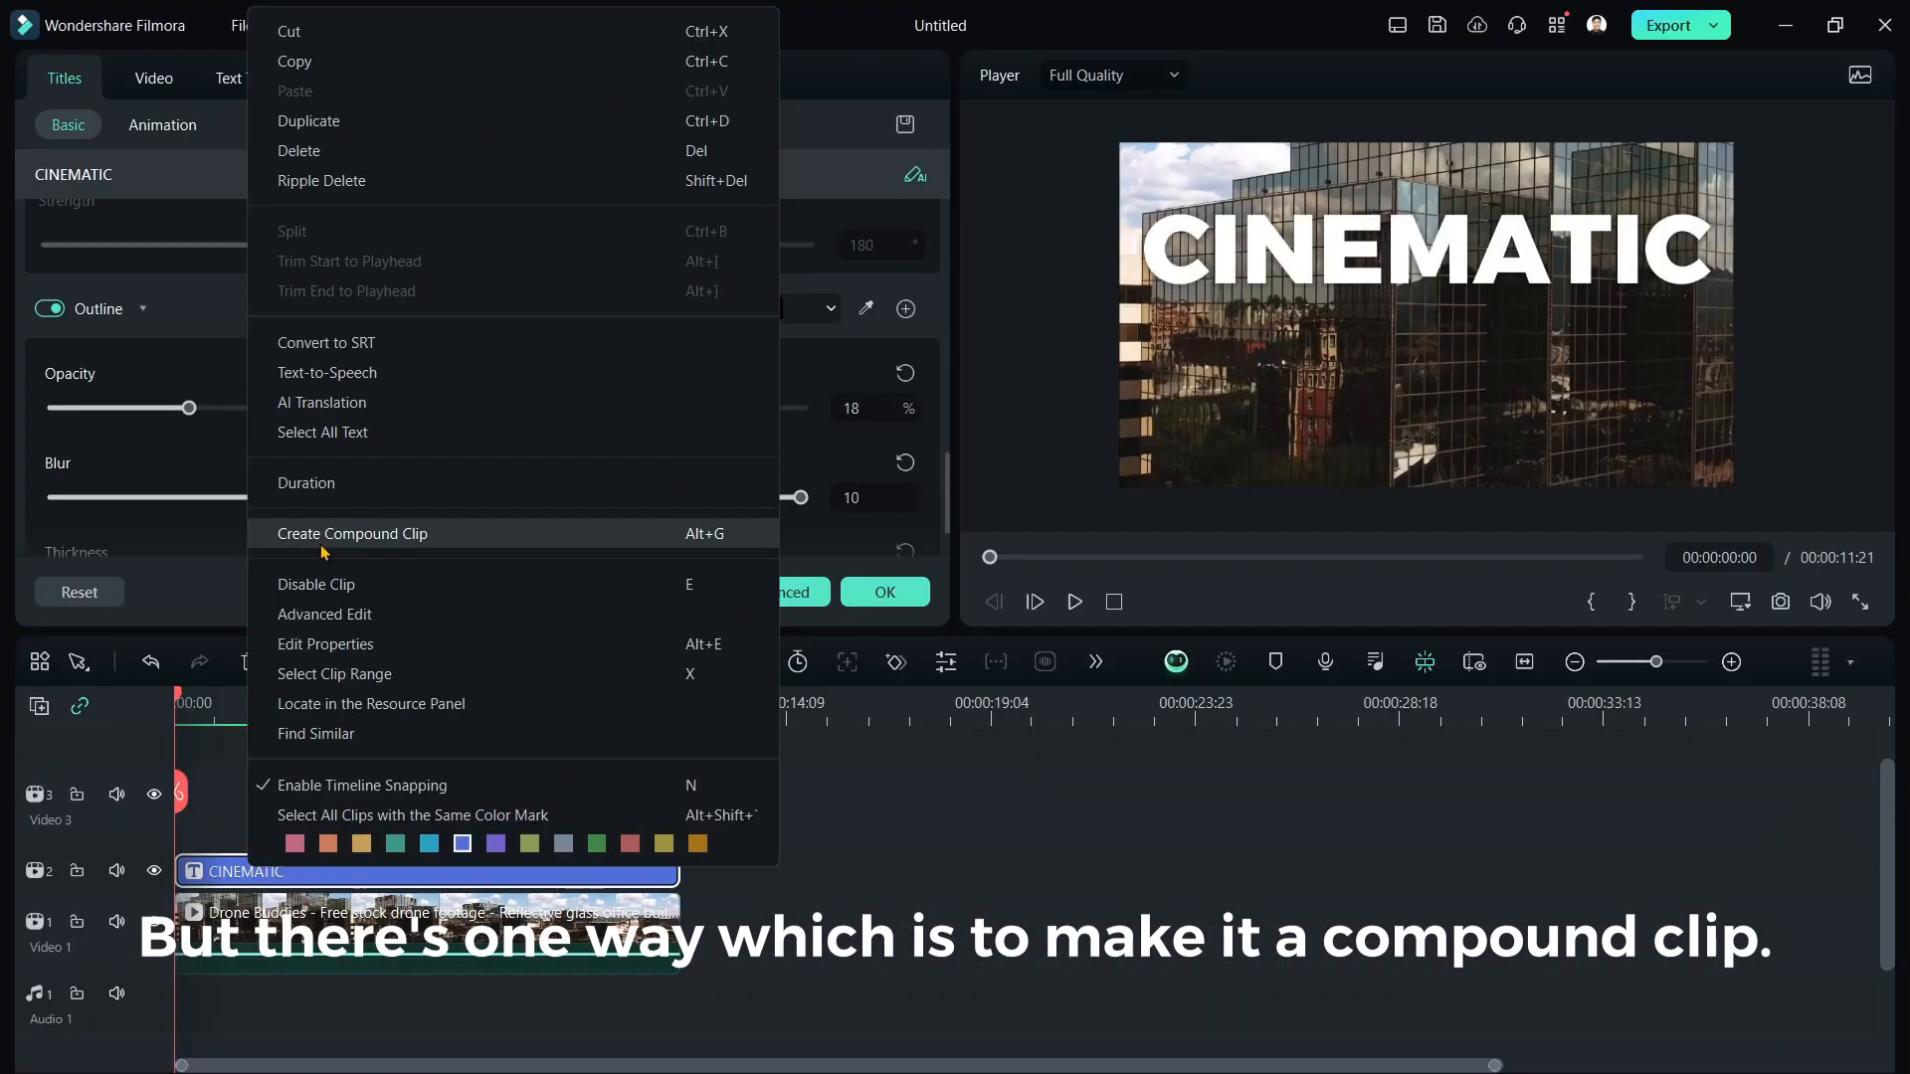
{"action": "left_click", "coordinate": [321, 545]}
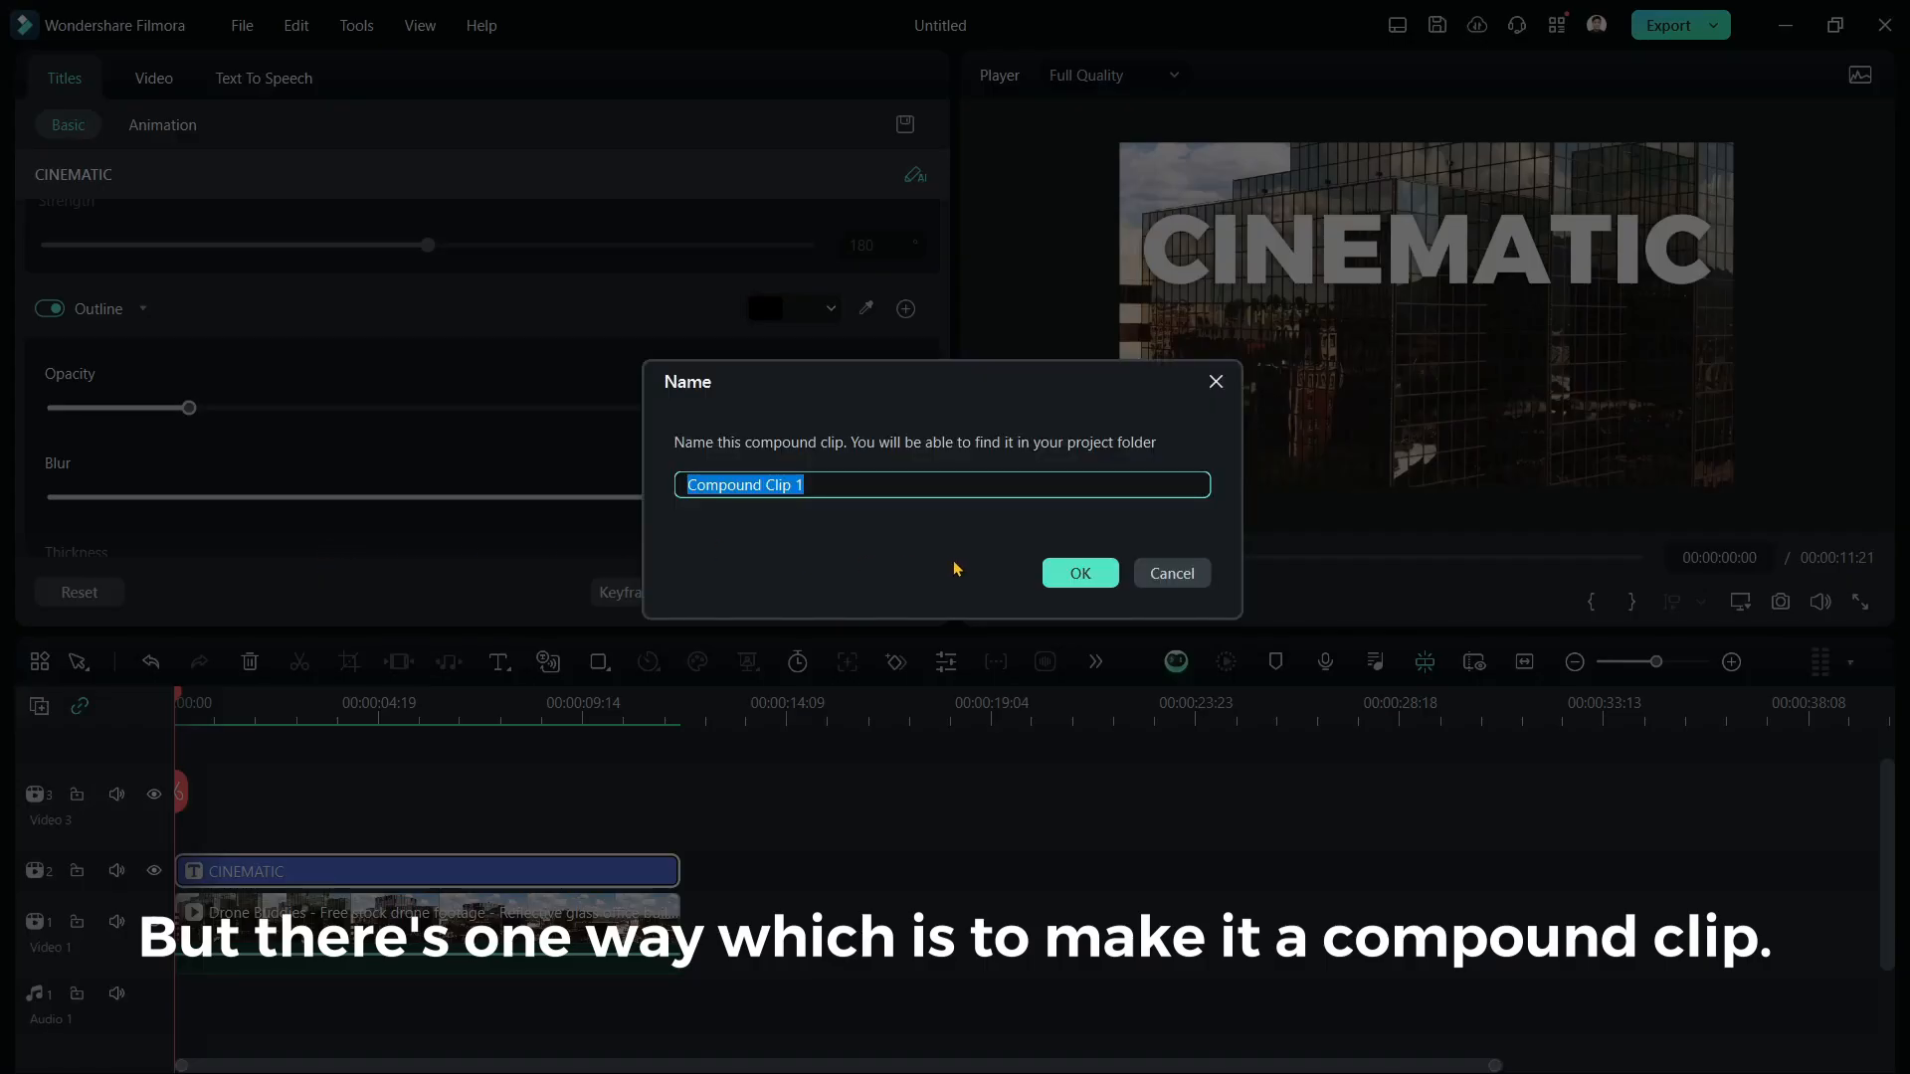
{"action": "left_click", "coordinate": [1080, 573]}
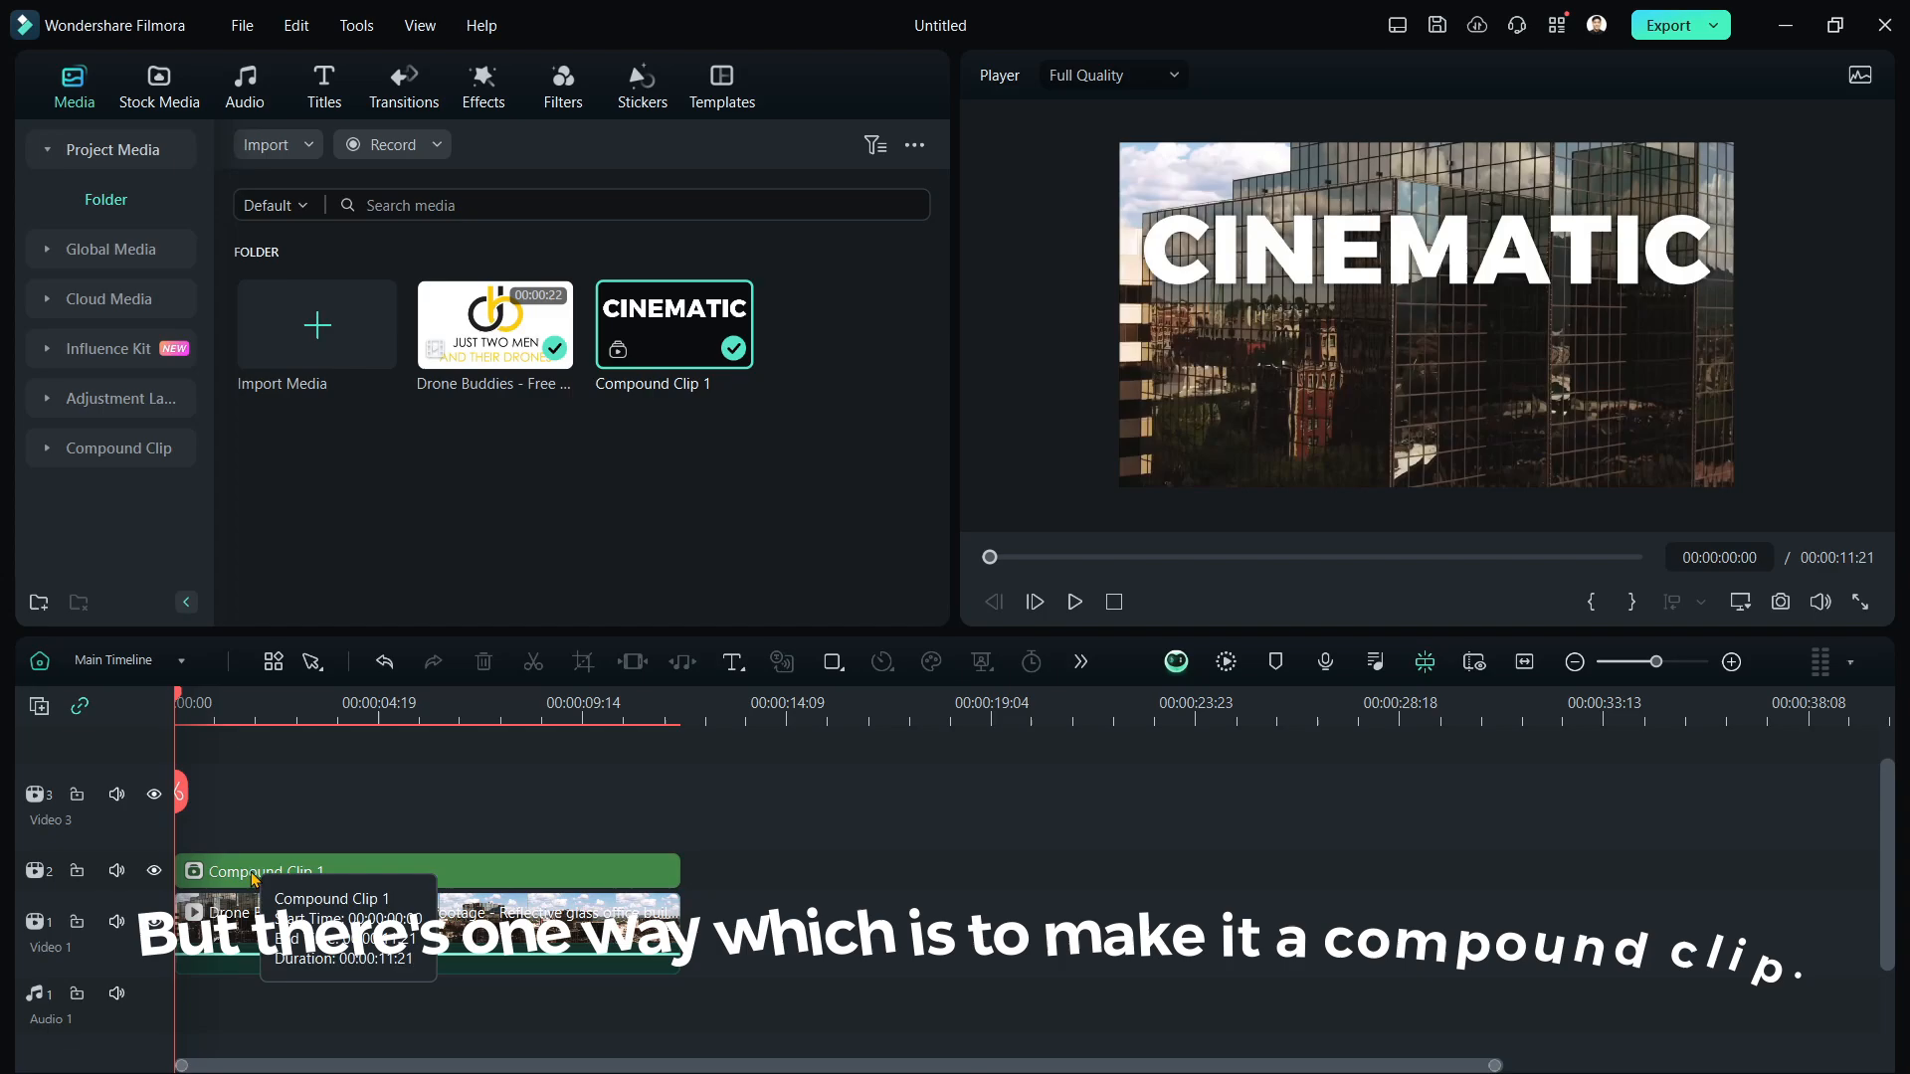
Apply a Draw Mask to the compound clip and trace a closed path around the text, following the building's roof edges
{"action": "double_click", "coordinate": [282, 872]}
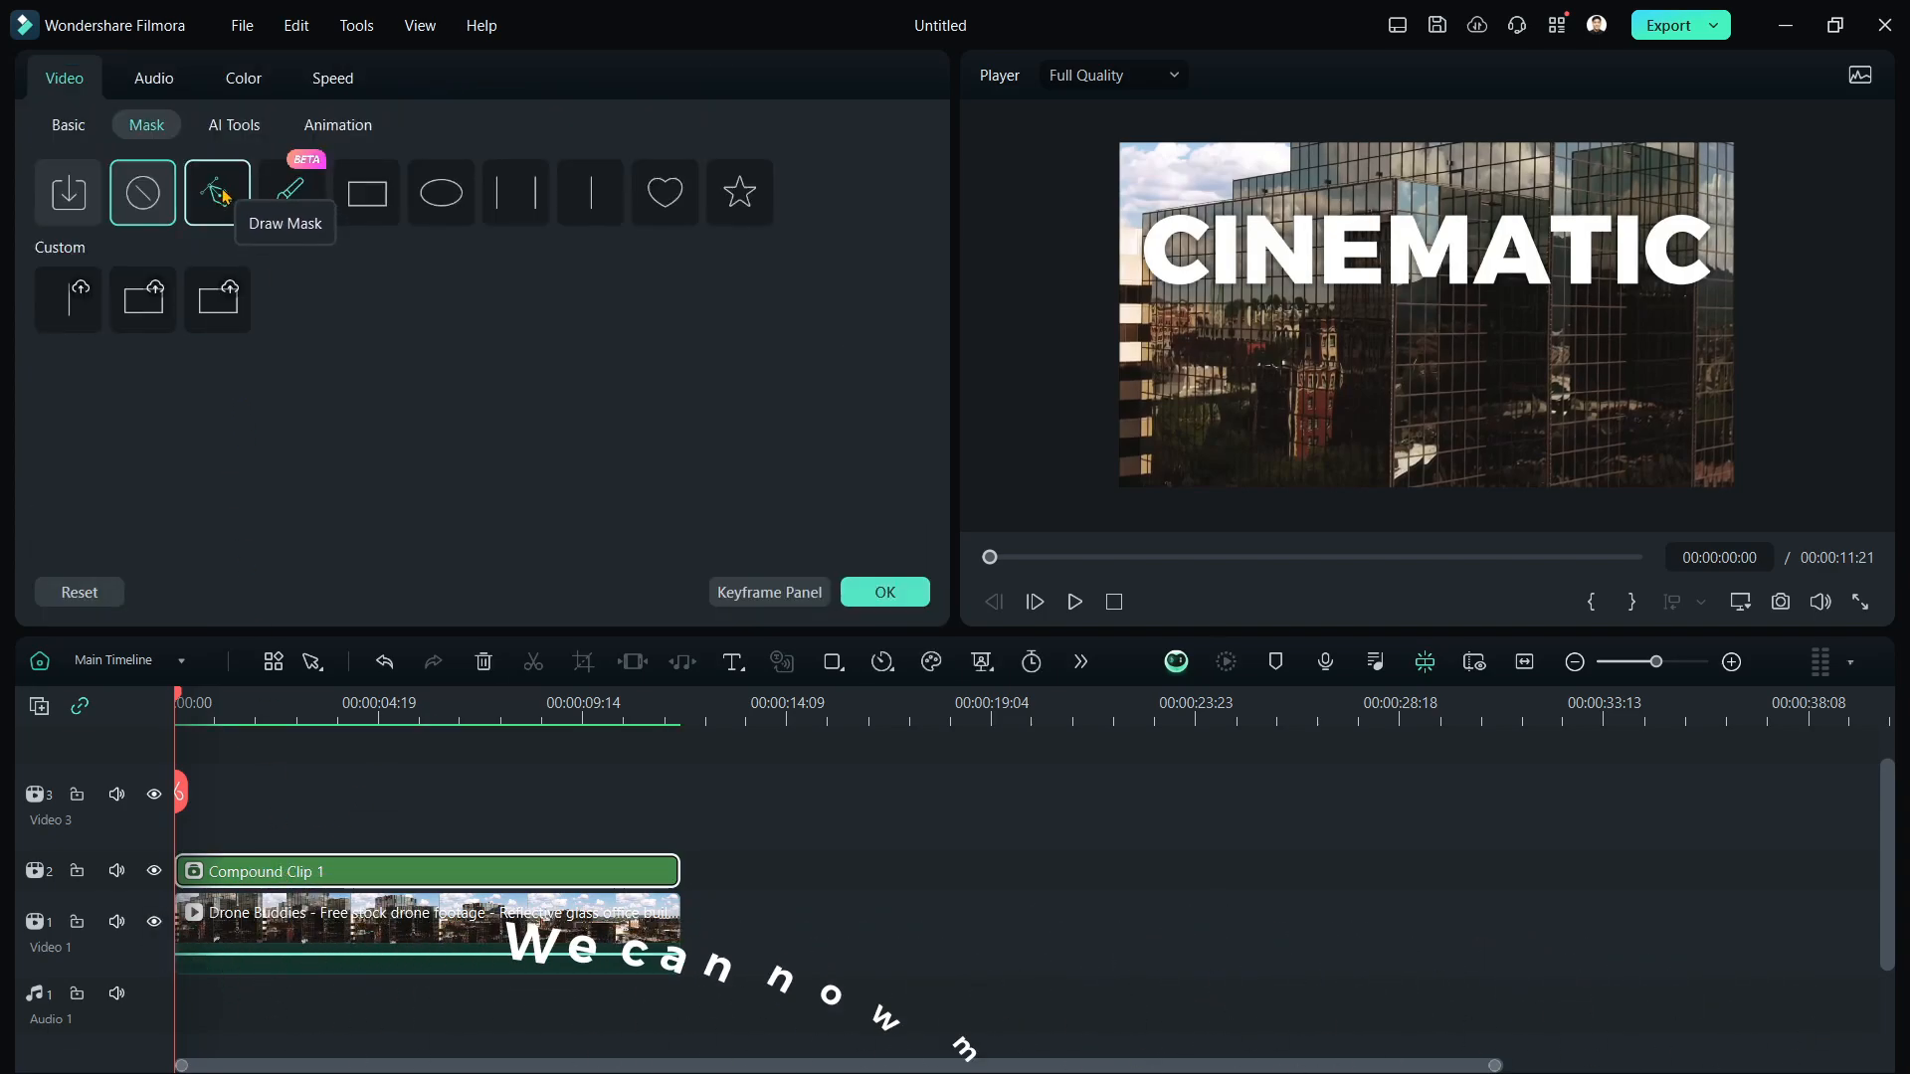
{"action": "left_click", "coordinate": [217, 193]}
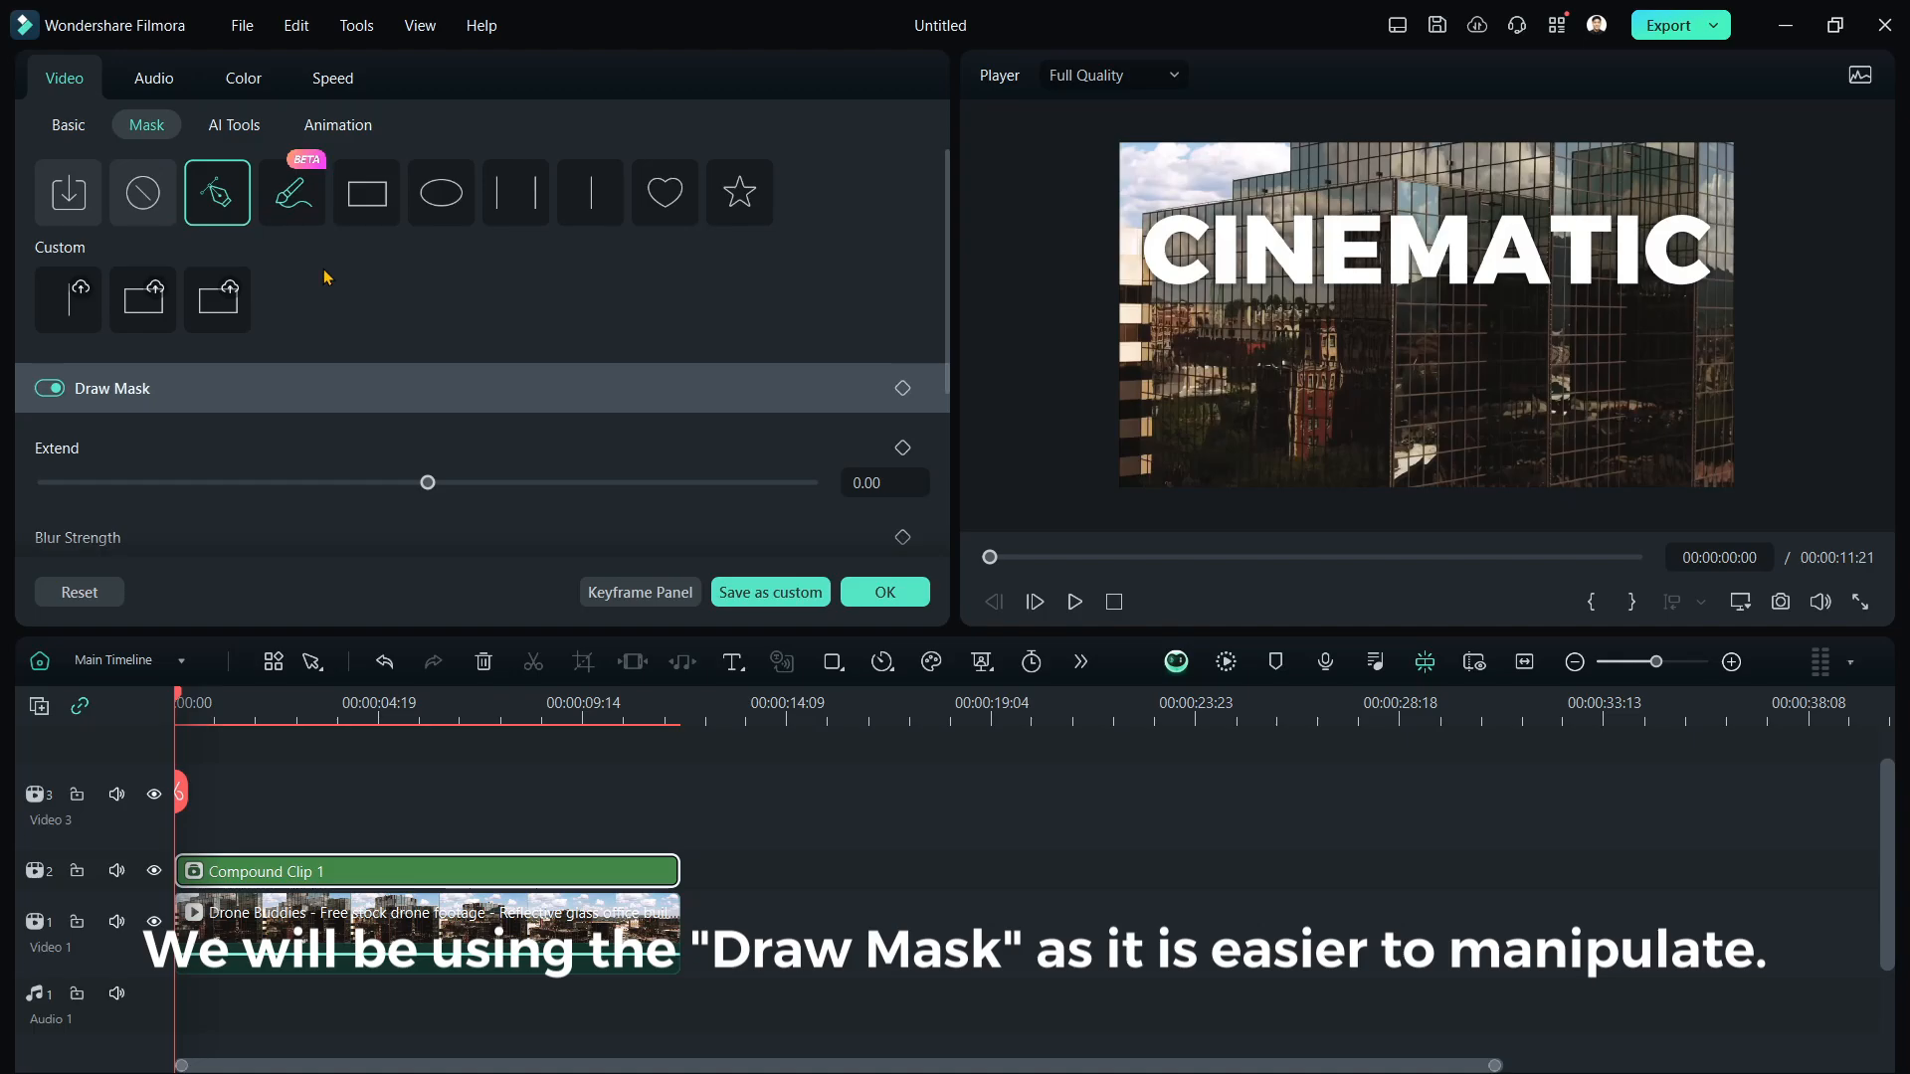
{"action": "left_click", "coordinate": [1116, 287]}
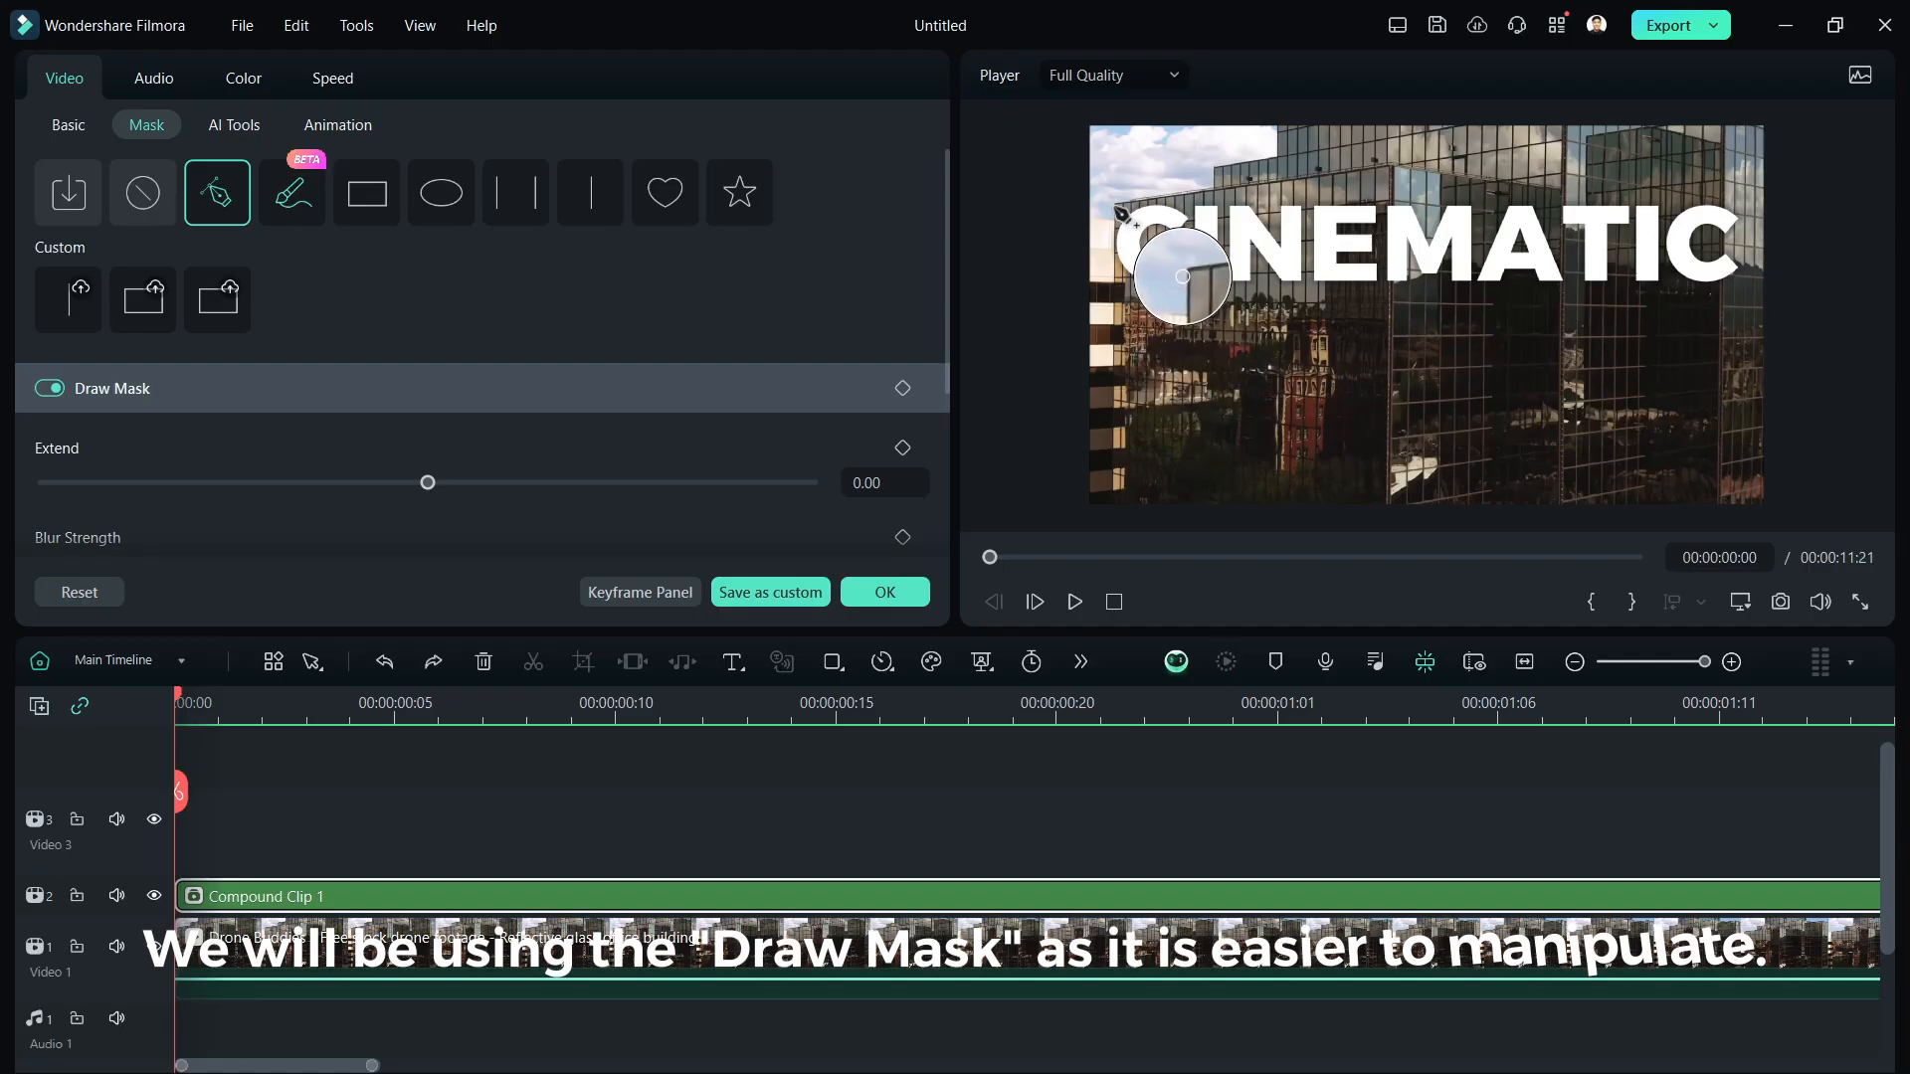
{"action": "left_click", "coordinate": [1109, 206]}
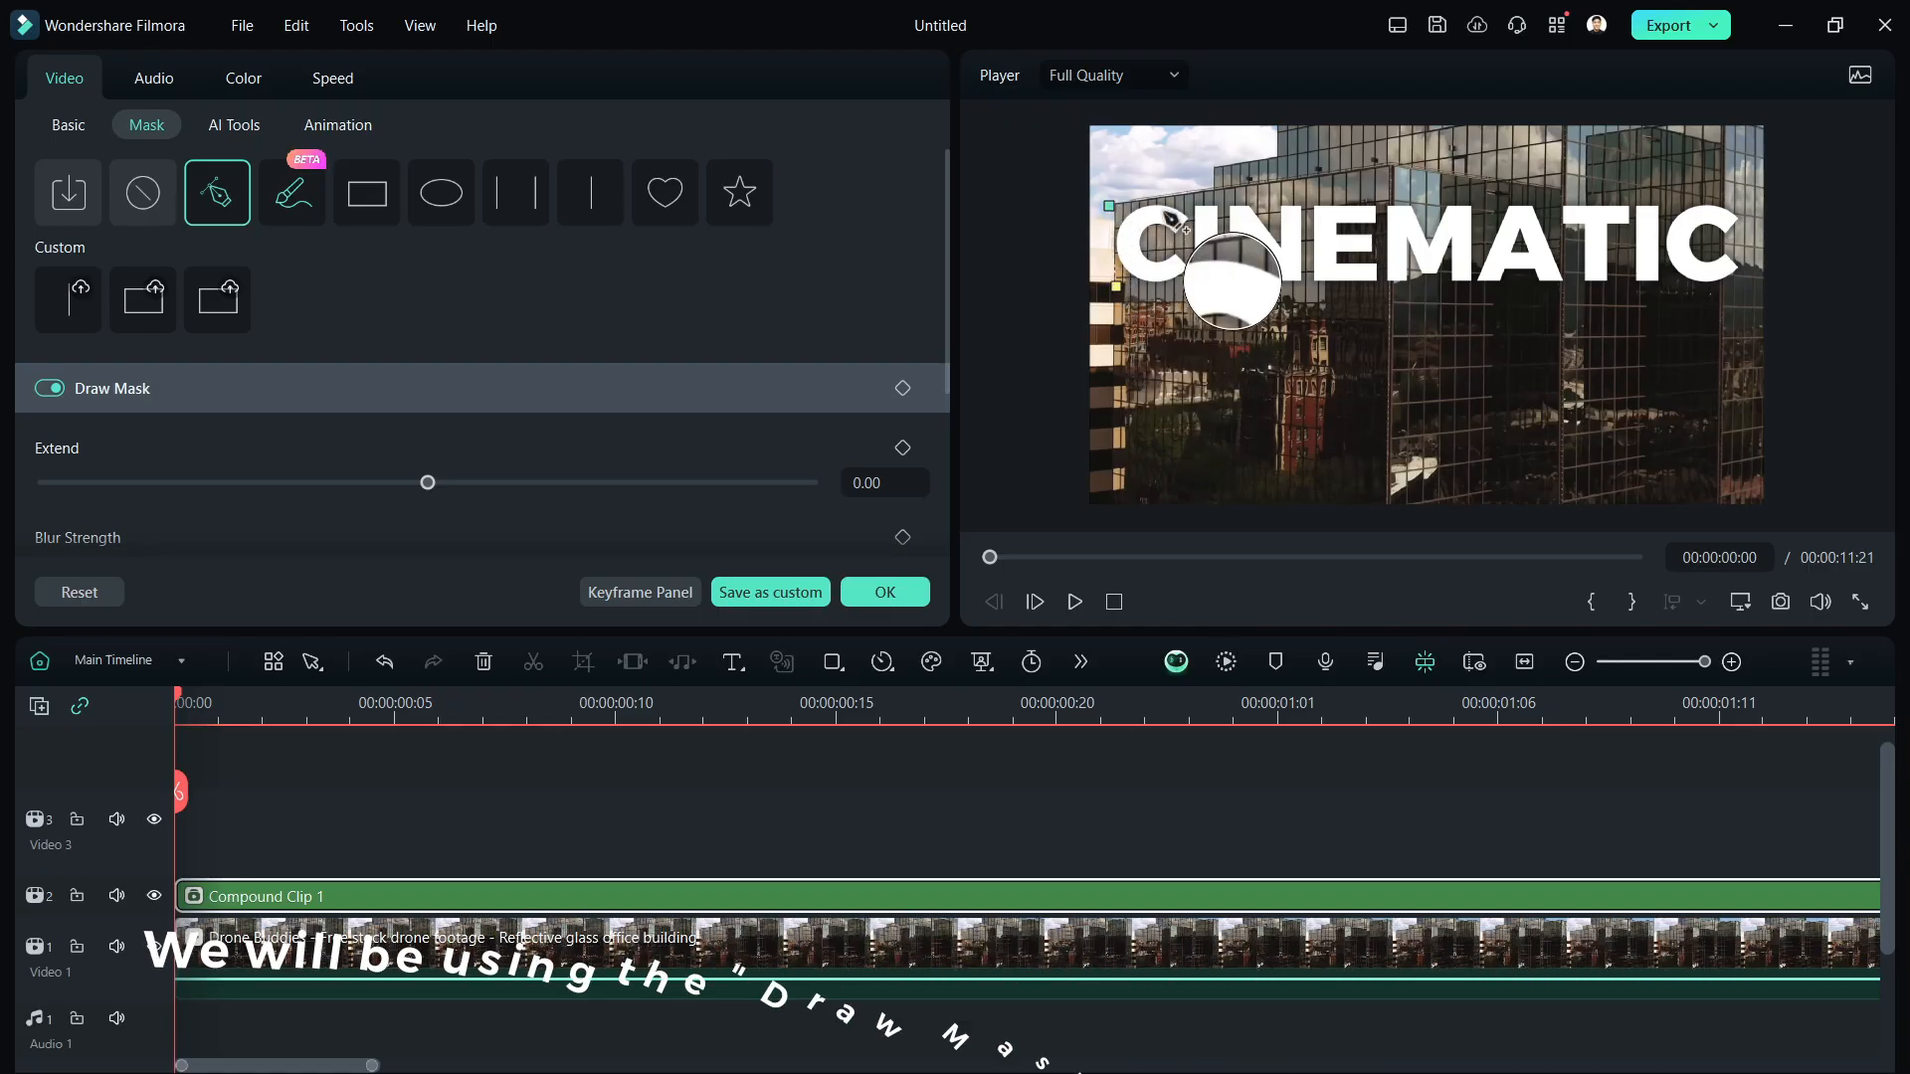
{"action": "left_click", "coordinate": [1211, 186]}
{"action": "left_click", "coordinate": [1215, 164]}
{"action": "left_click", "coordinate": [1276, 156]}
{"action": "left_click", "coordinate": [1278, 126]}
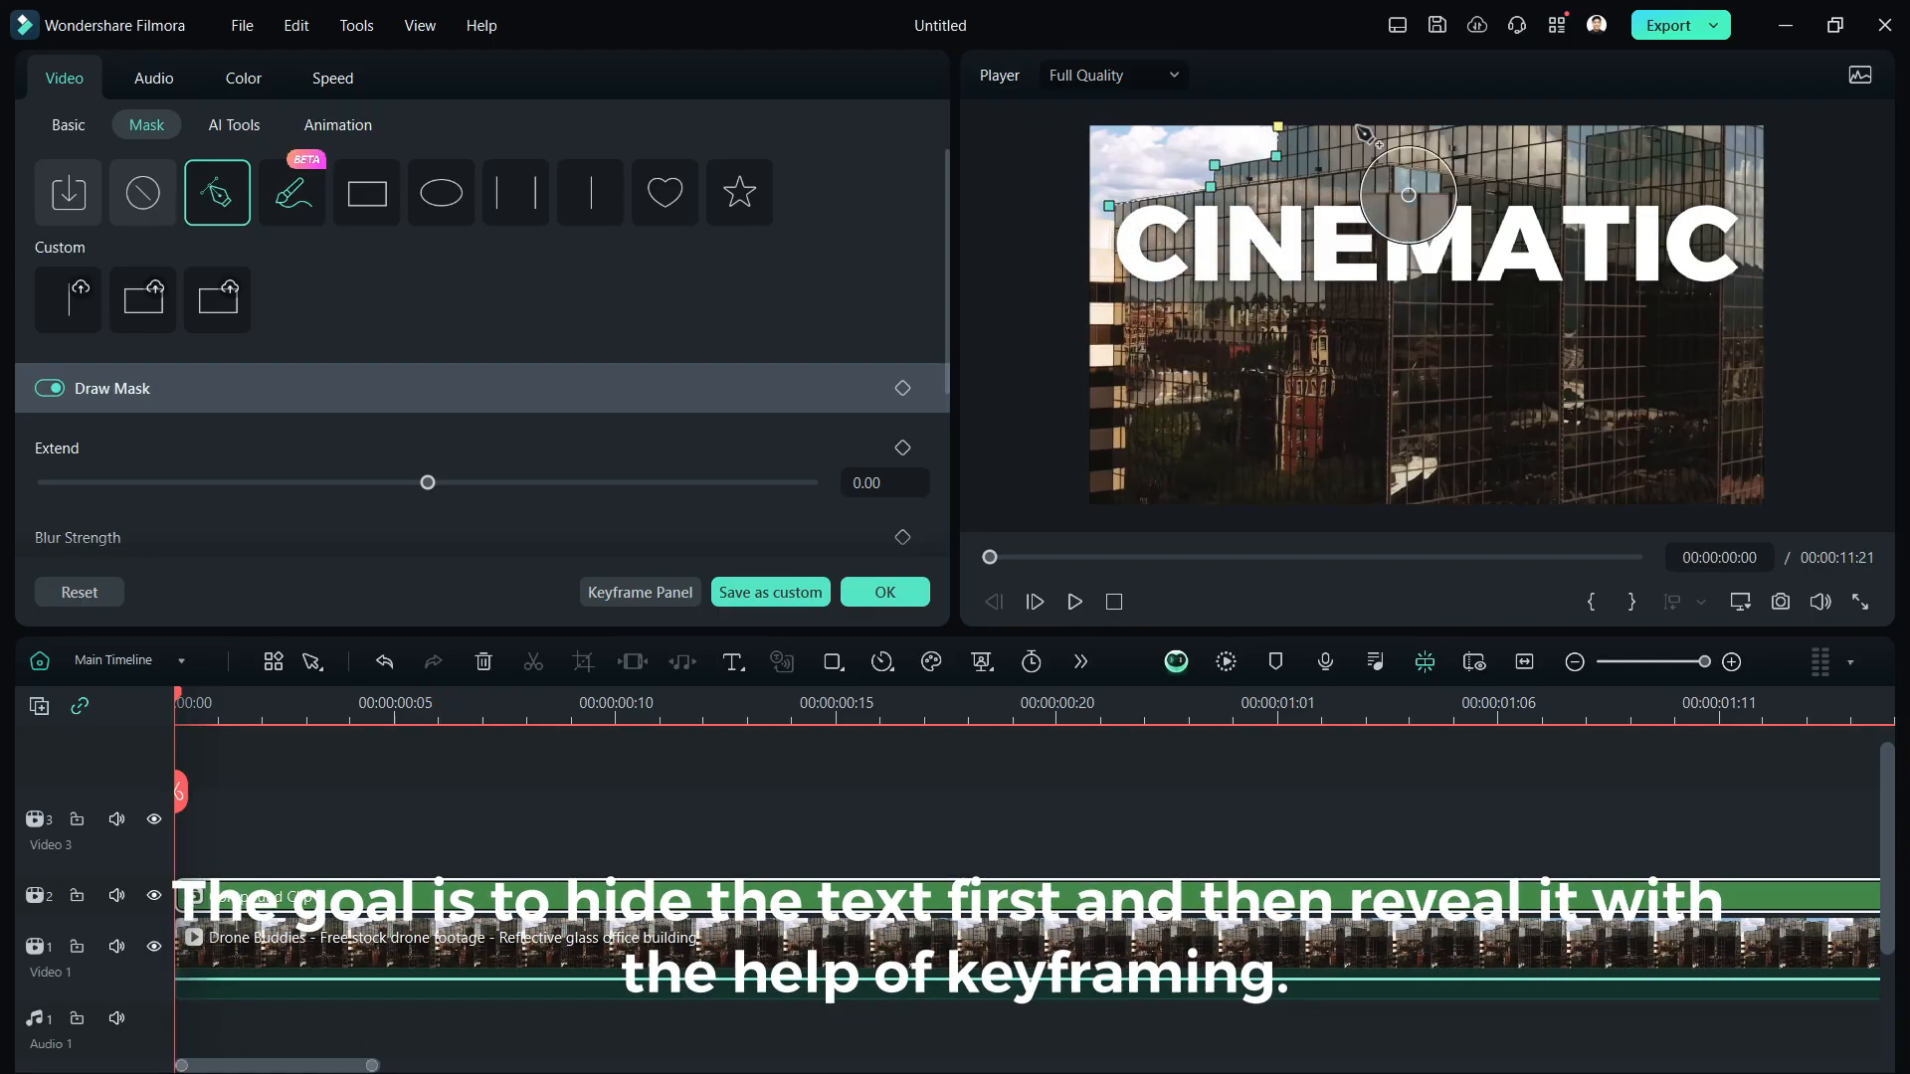
{"action": "left_click", "coordinate": [1428, 126]}
{"action": "left_click", "coordinate": [1430, 151]}
{"action": "left_click", "coordinate": [1564, 126]}
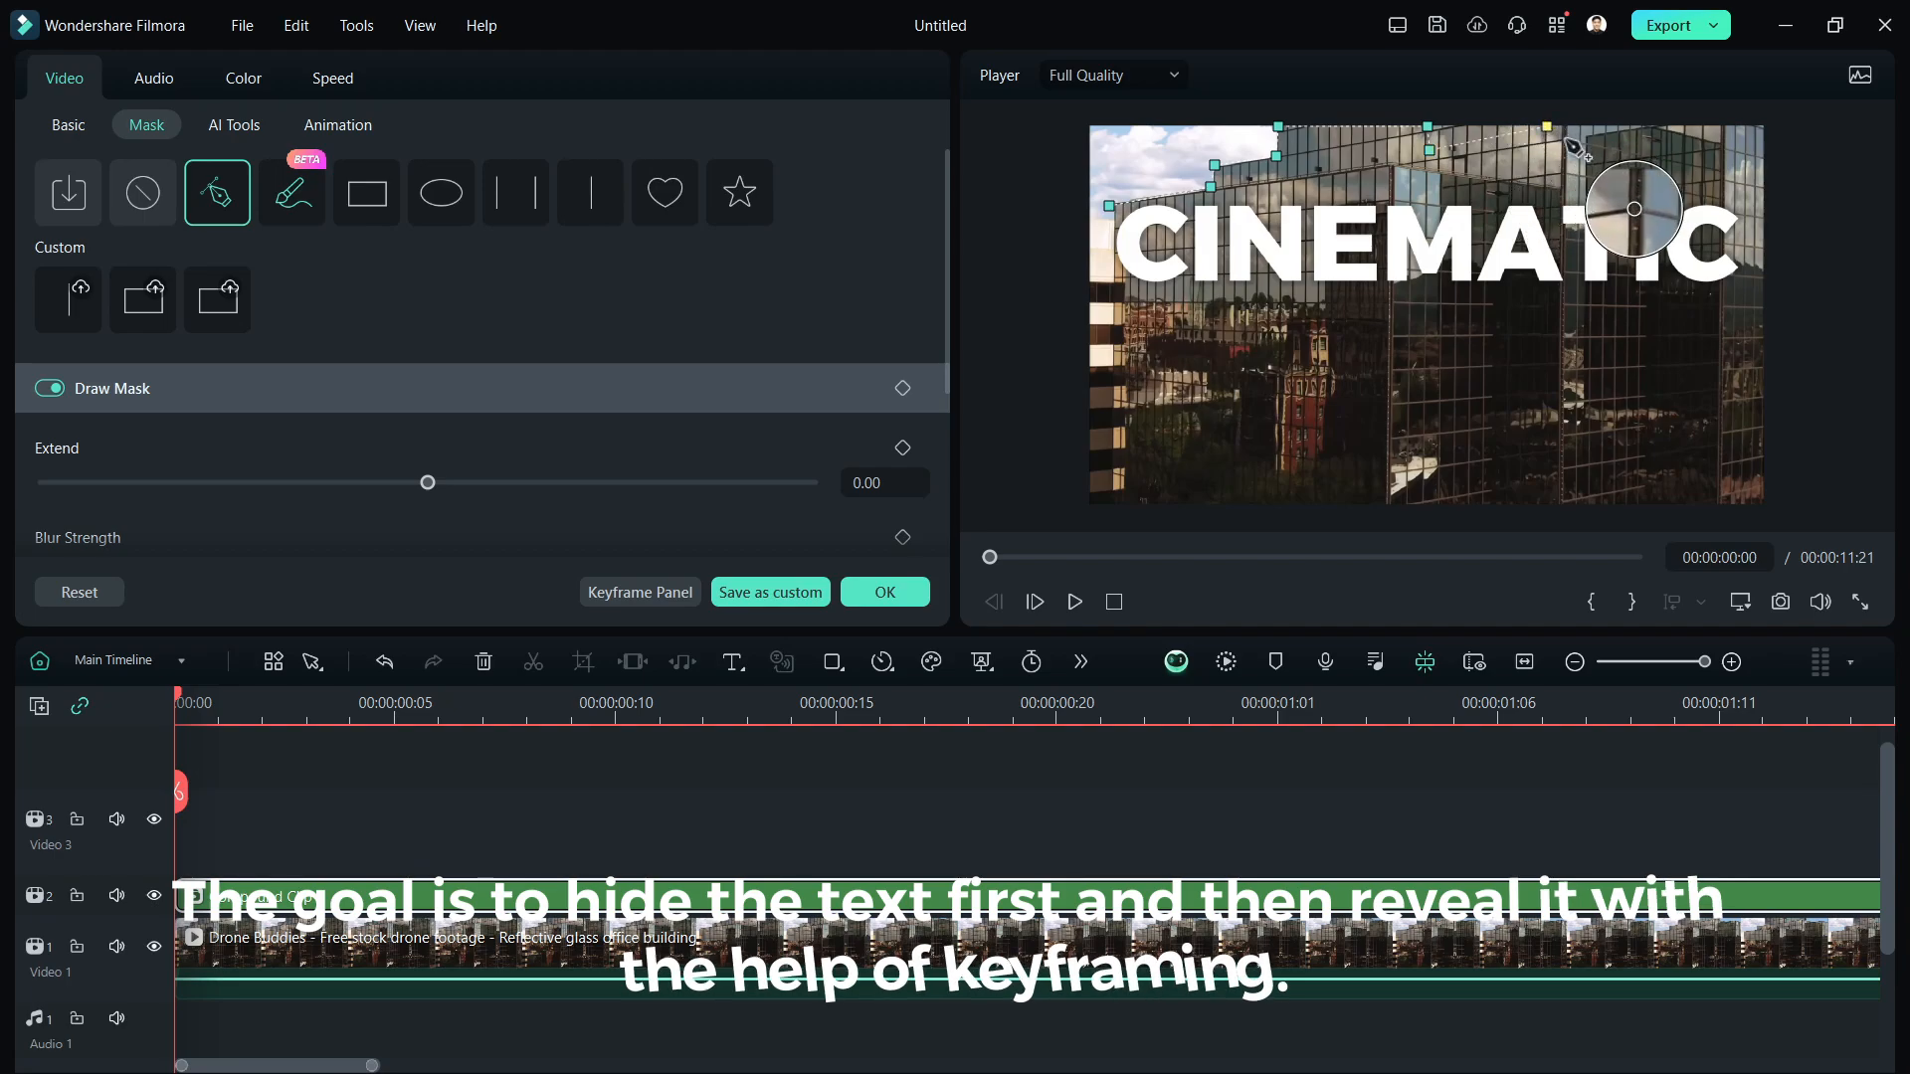
{"action": "left_click", "coordinate": [1563, 156]}
{"action": "left_click", "coordinate": [1585, 155]}
{"action": "left_click", "coordinate": [1587, 139]}
{"action": "left_click", "coordinate": [1649, 130]}
{"action": "left_click", "coordinate": [1718, 145]}
{"action": "left_click", "coordinate": [1722, 188]}
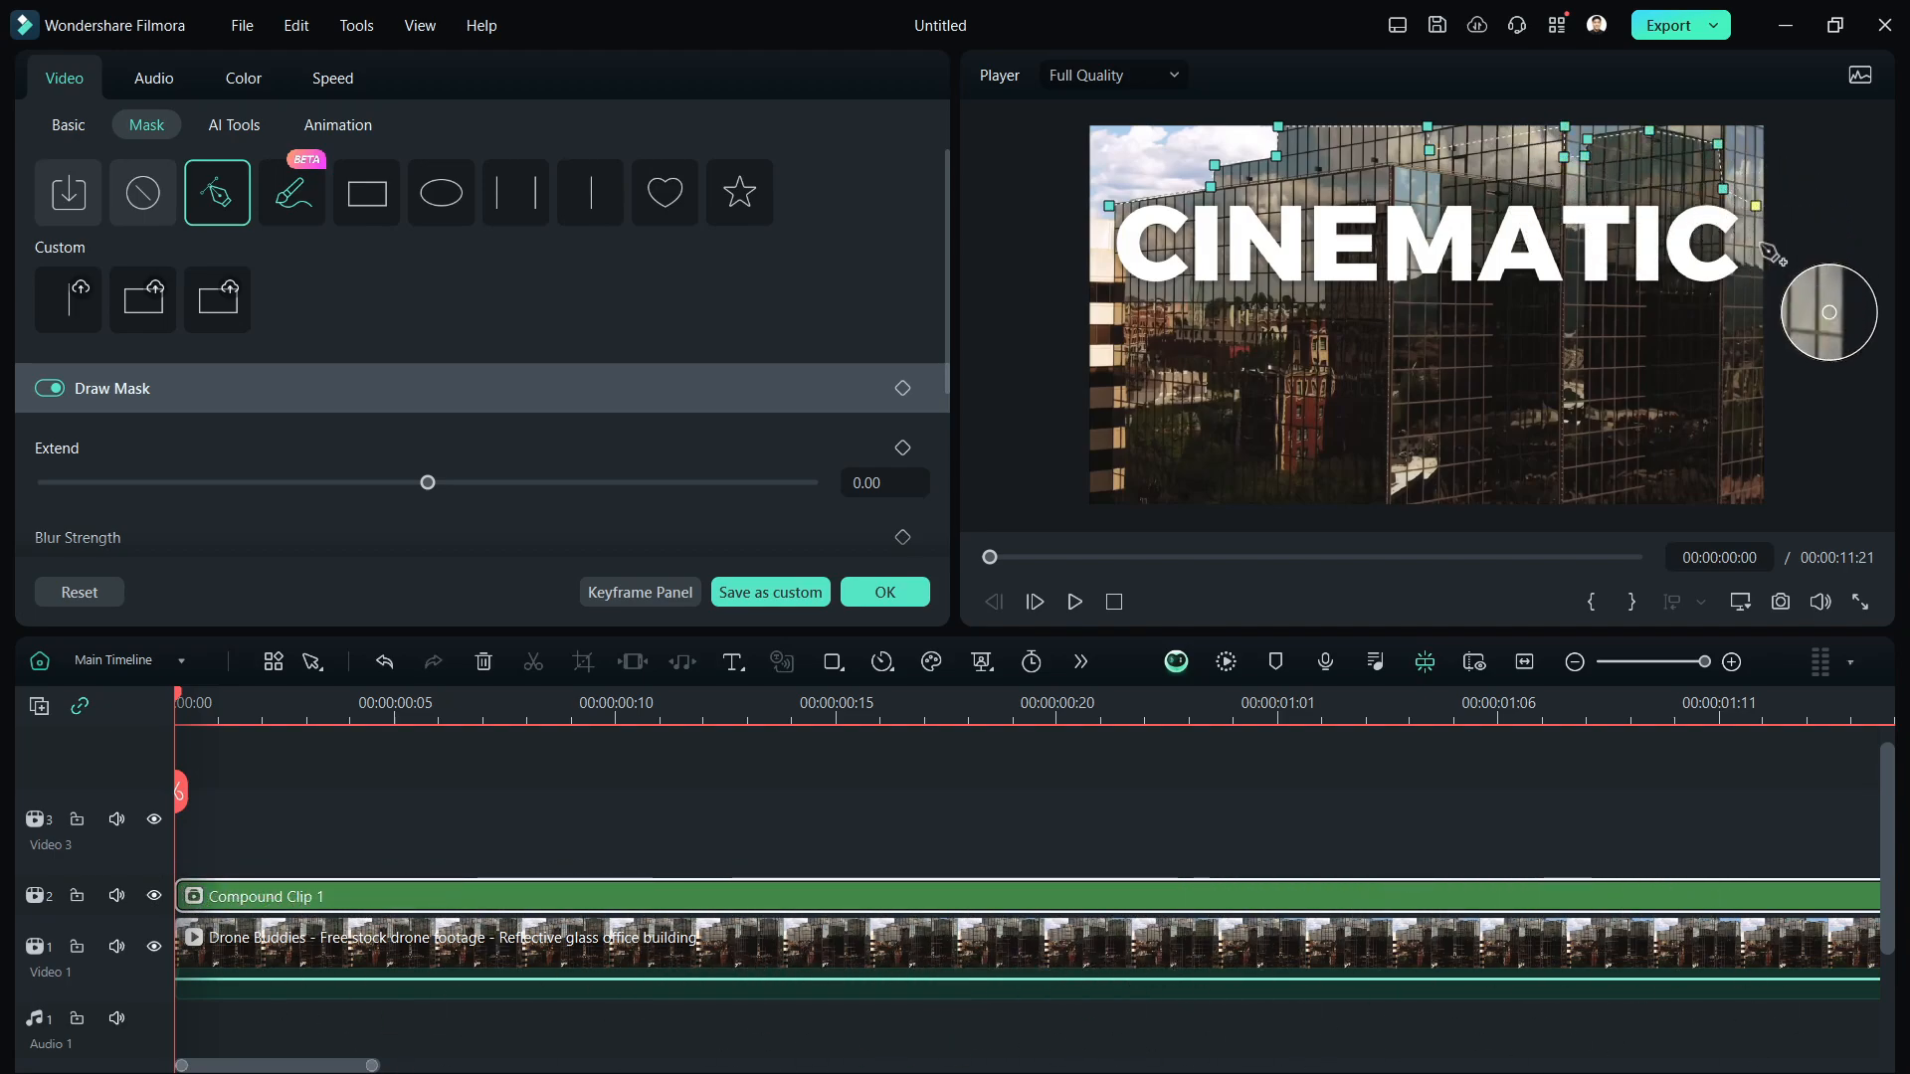
{"action": "left_click", "coordinate": [1756, 205]}
{"action": "left_click", "coordinate": [1747, 303]}
{"action": "left_click", "coordinate": [1110, 306]}
{"action": "left_click", "coordinate": [1110, 206]}
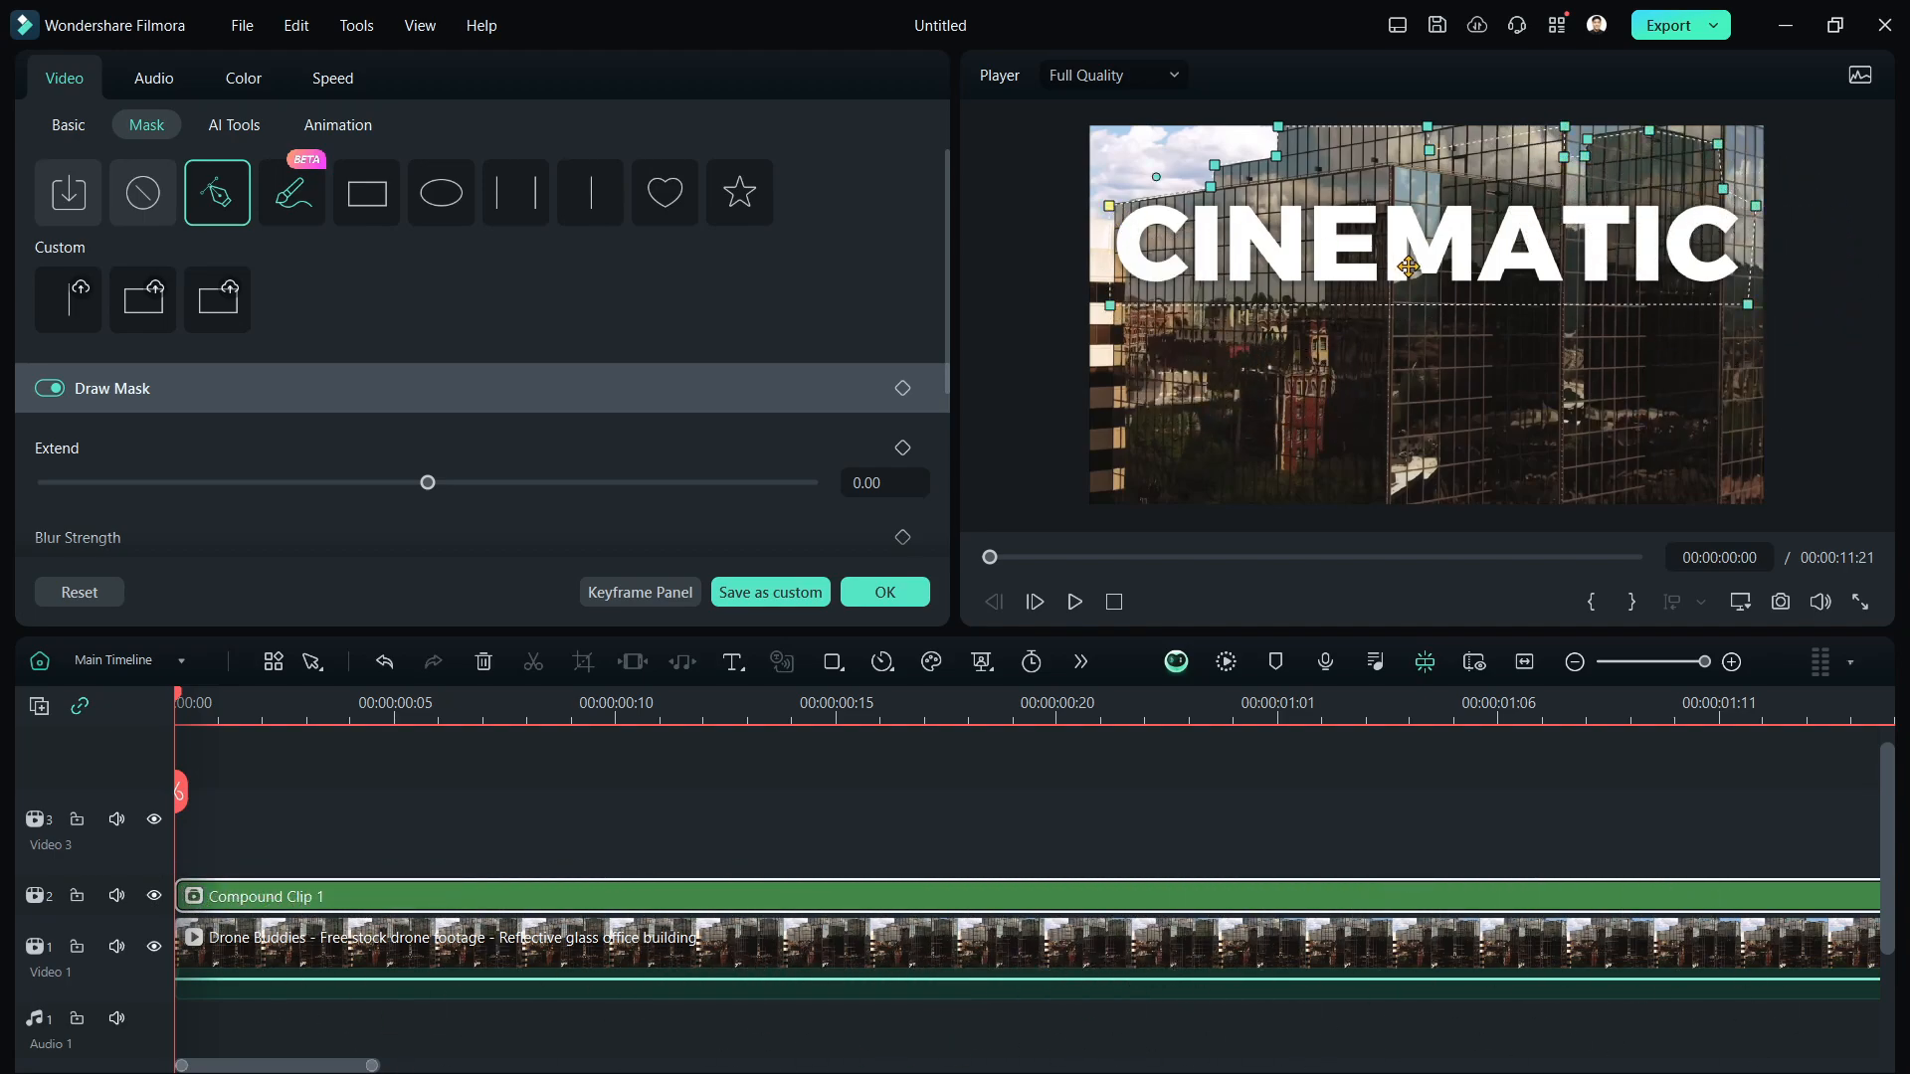
Invert the drawn mask to hide the text and add Draw Mask keyframes at the clip's start
{"action": "scroll", "coordinate": [554, 457], "scroll_direction": "down", "scroll_amount": 3}
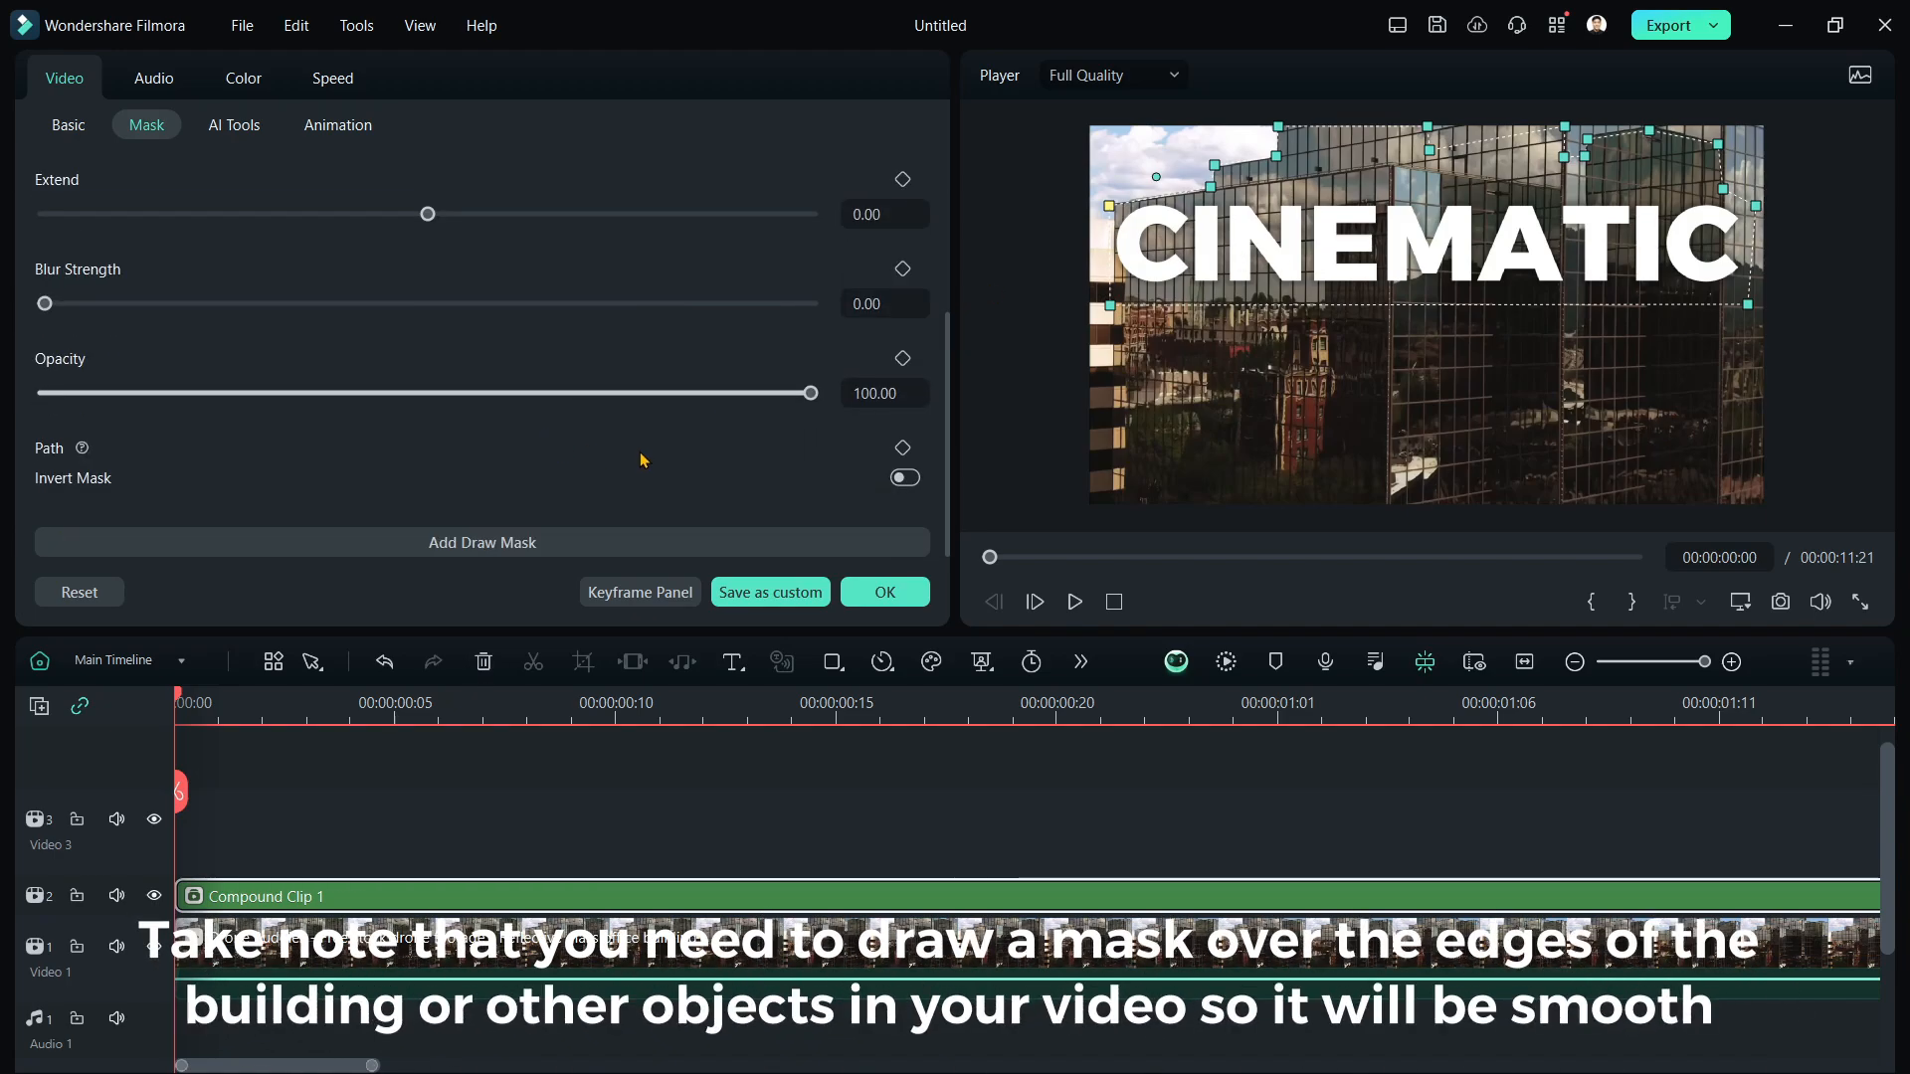
{"action": "left_click", "coordinate": [900, 477]}
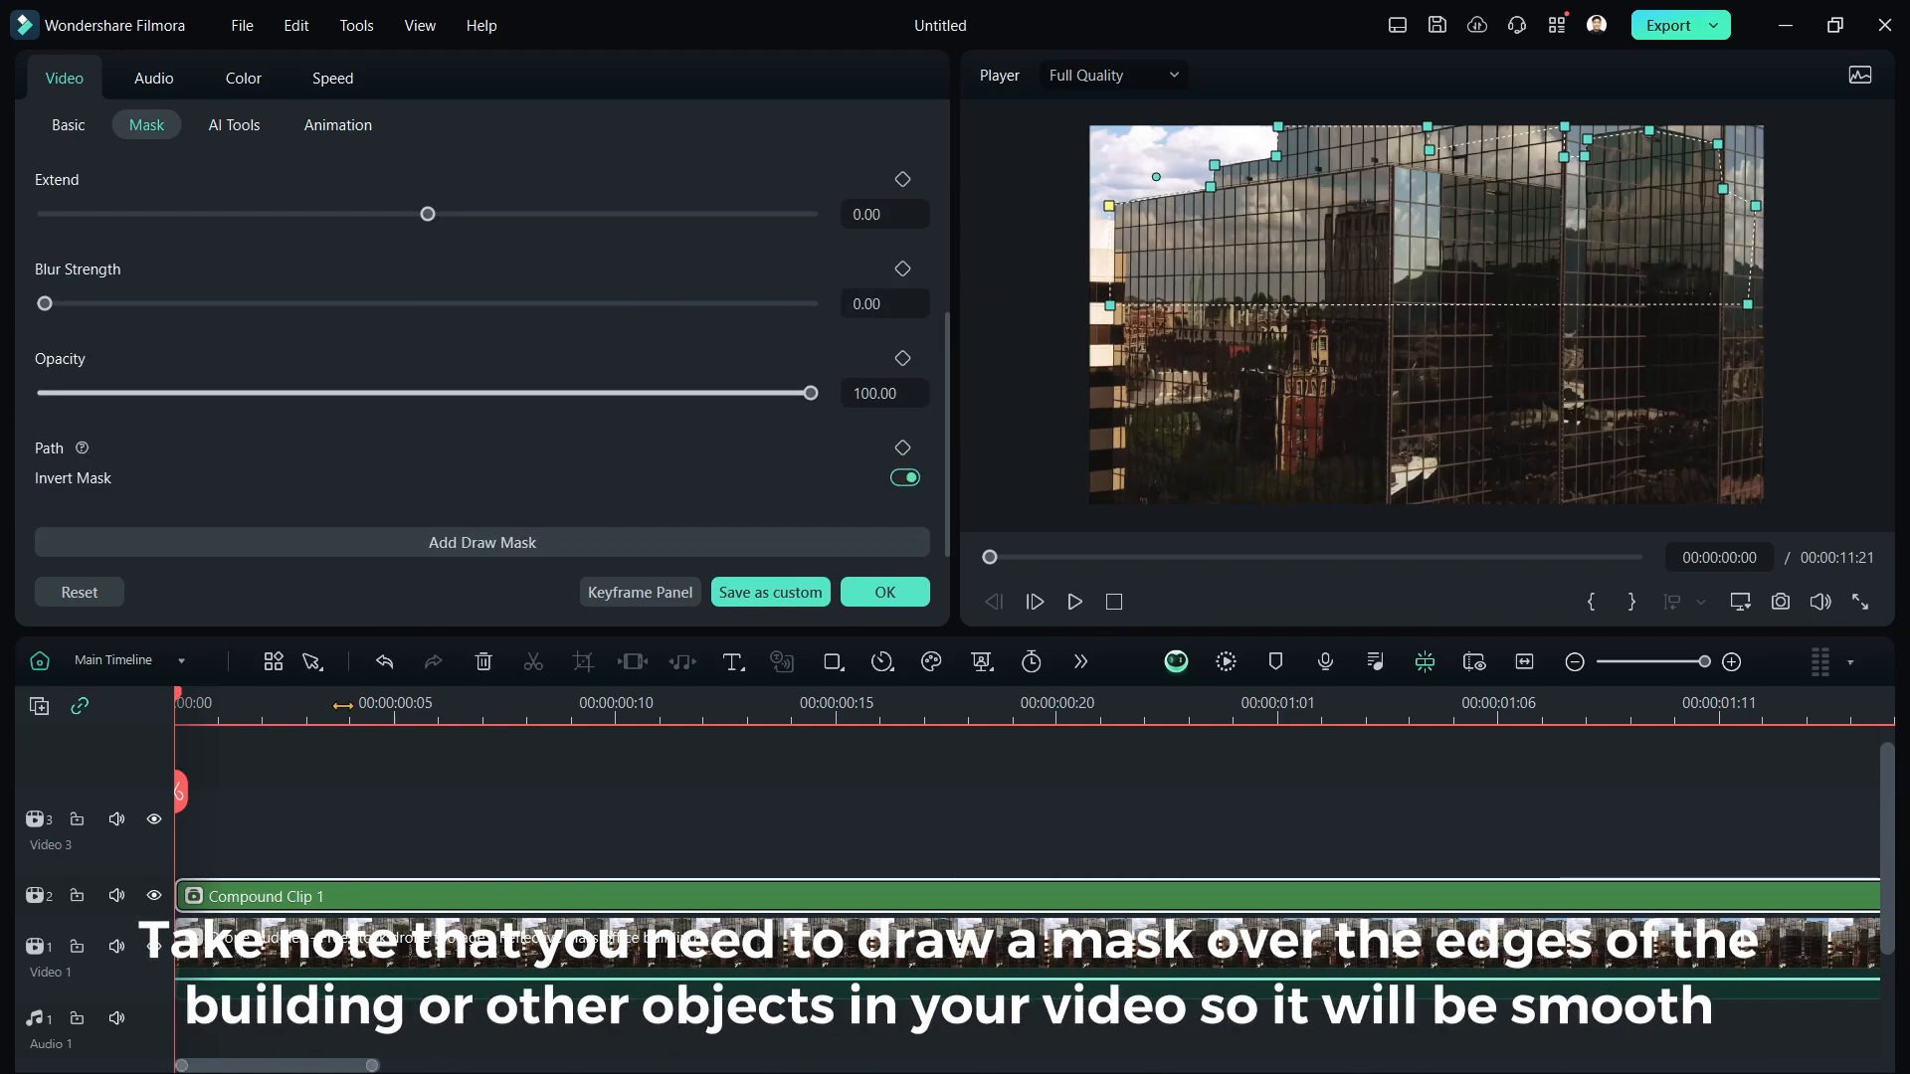
{"action": "scroll", "coordinate": [890, 302], "scroll_direction": "up", "scroll_amount": 3}
{"action": "left_click", "coordinate": [904, 344]}
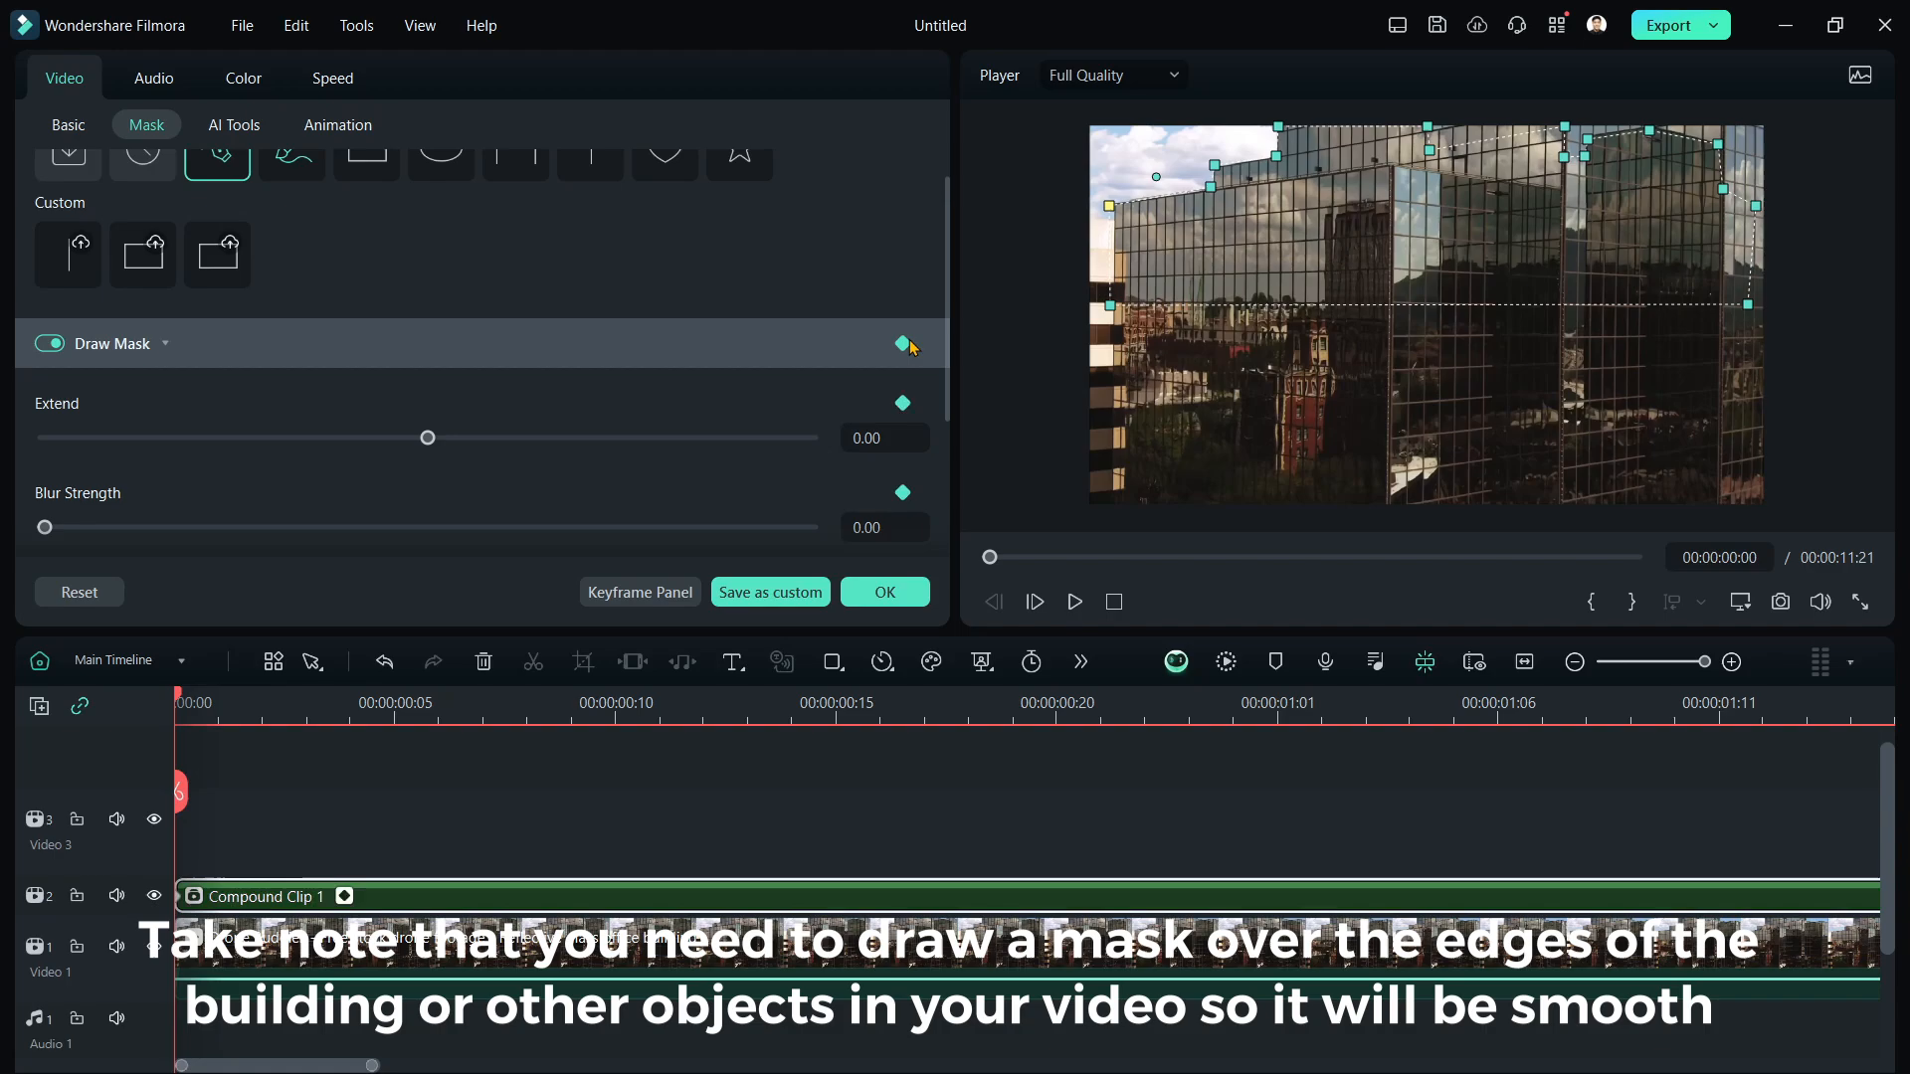
Go about half a second into the clip and toggle Invert Mask off and back on to check the masked text
{"action": "left_click_drag", "start_coordinate": [574, 706], "coordinate": [505, 706]}
{"action": "left_click", "coordinate": [517, 706]}
{"action": "scroll", "coordinate": [767, 430], "scroll_direction": "down", "scroll_amount": 3}
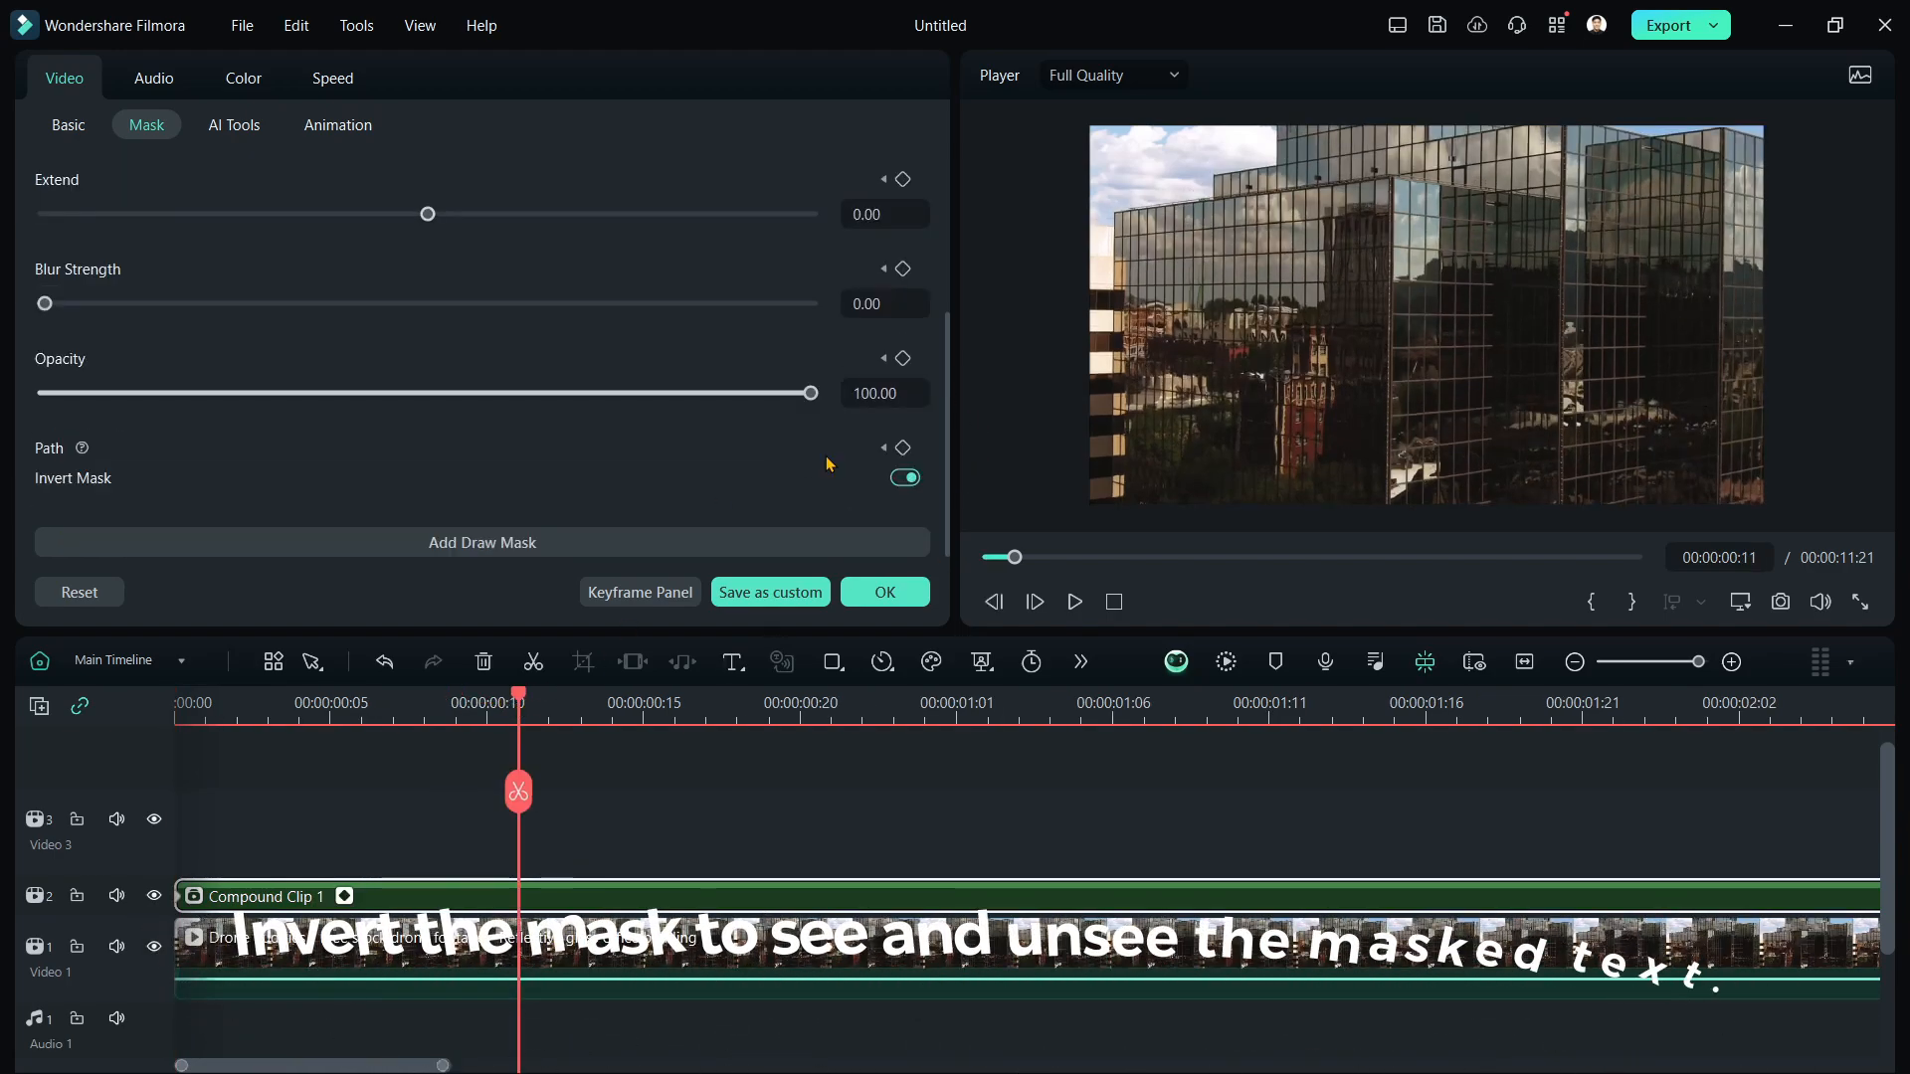
{"action": "left_click", "coordinate": [904, 478]}
{"action": "left_click", "coordinate": [907, 479]}
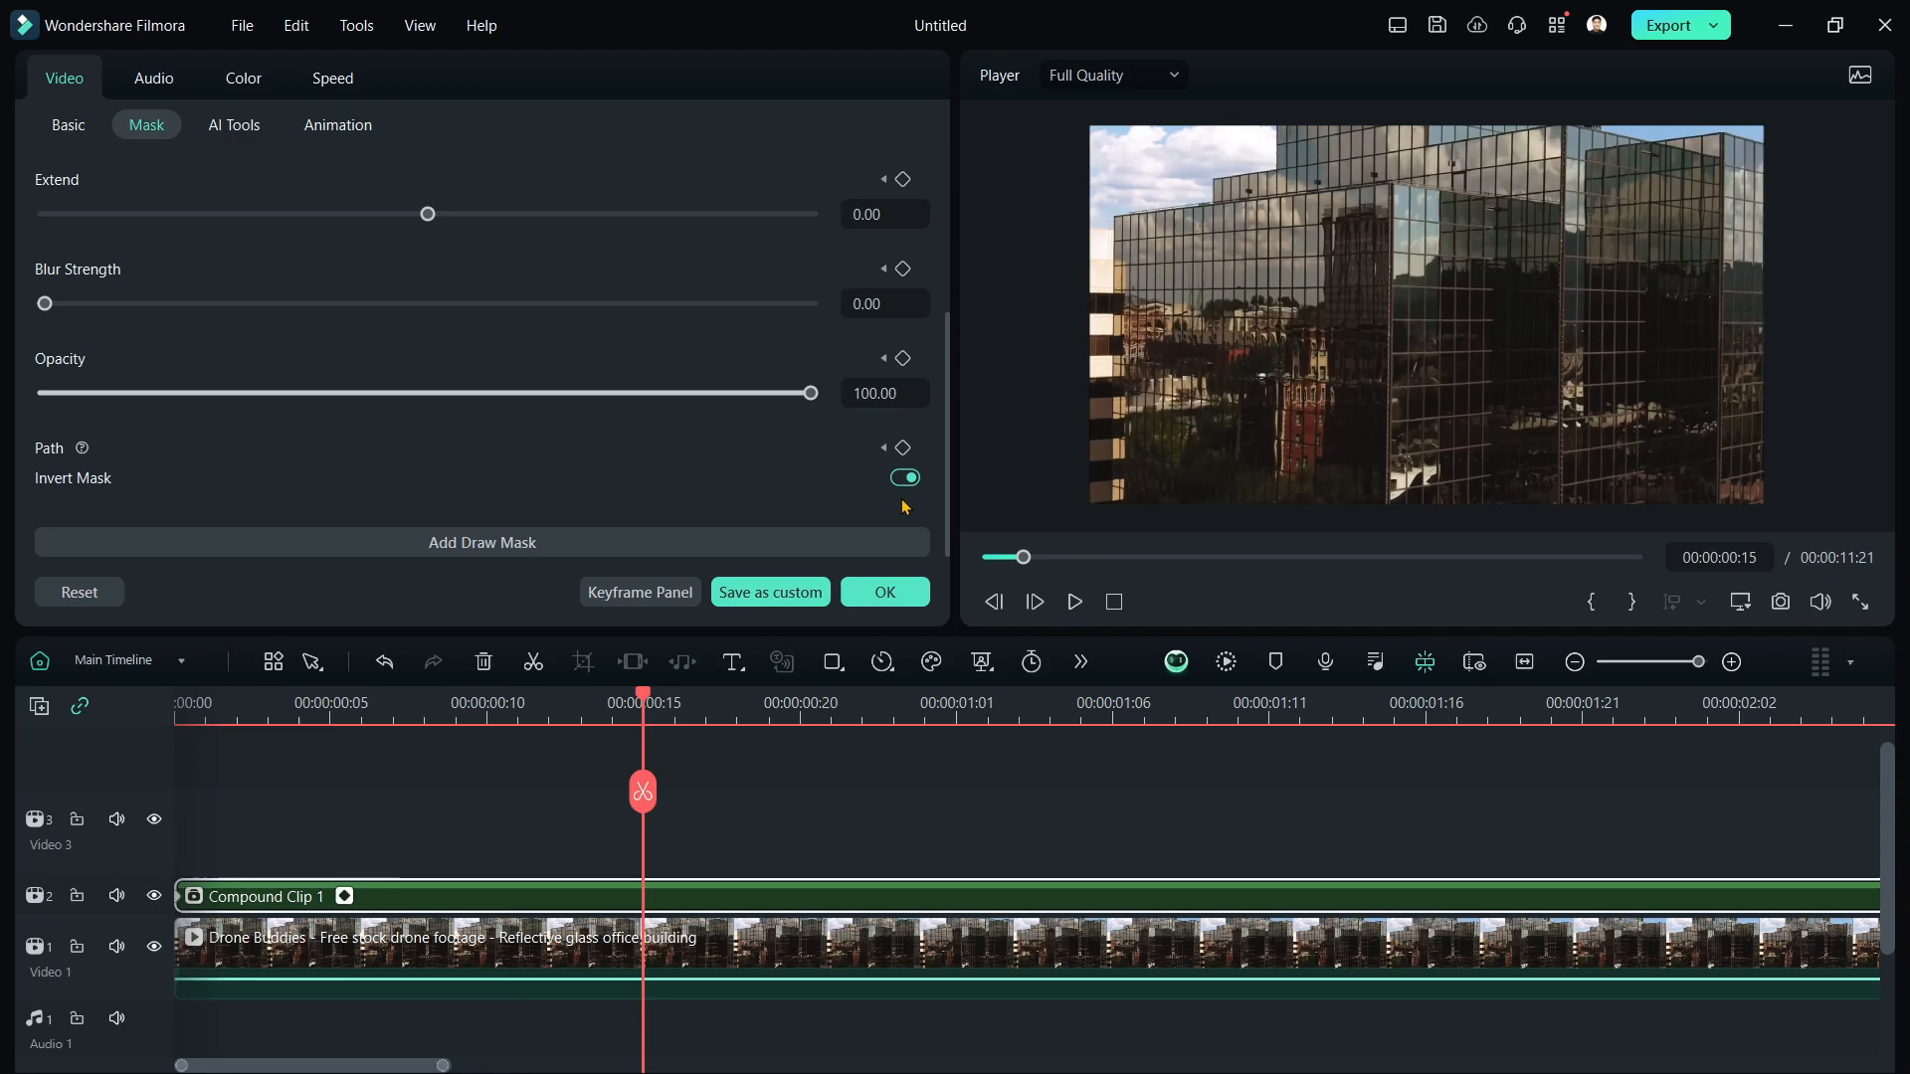
Toggle Invert Mask off and on at 00:00:00:15 to check where the text sits against the building
{"action": "left_click", "coordinate": [906, 480]}
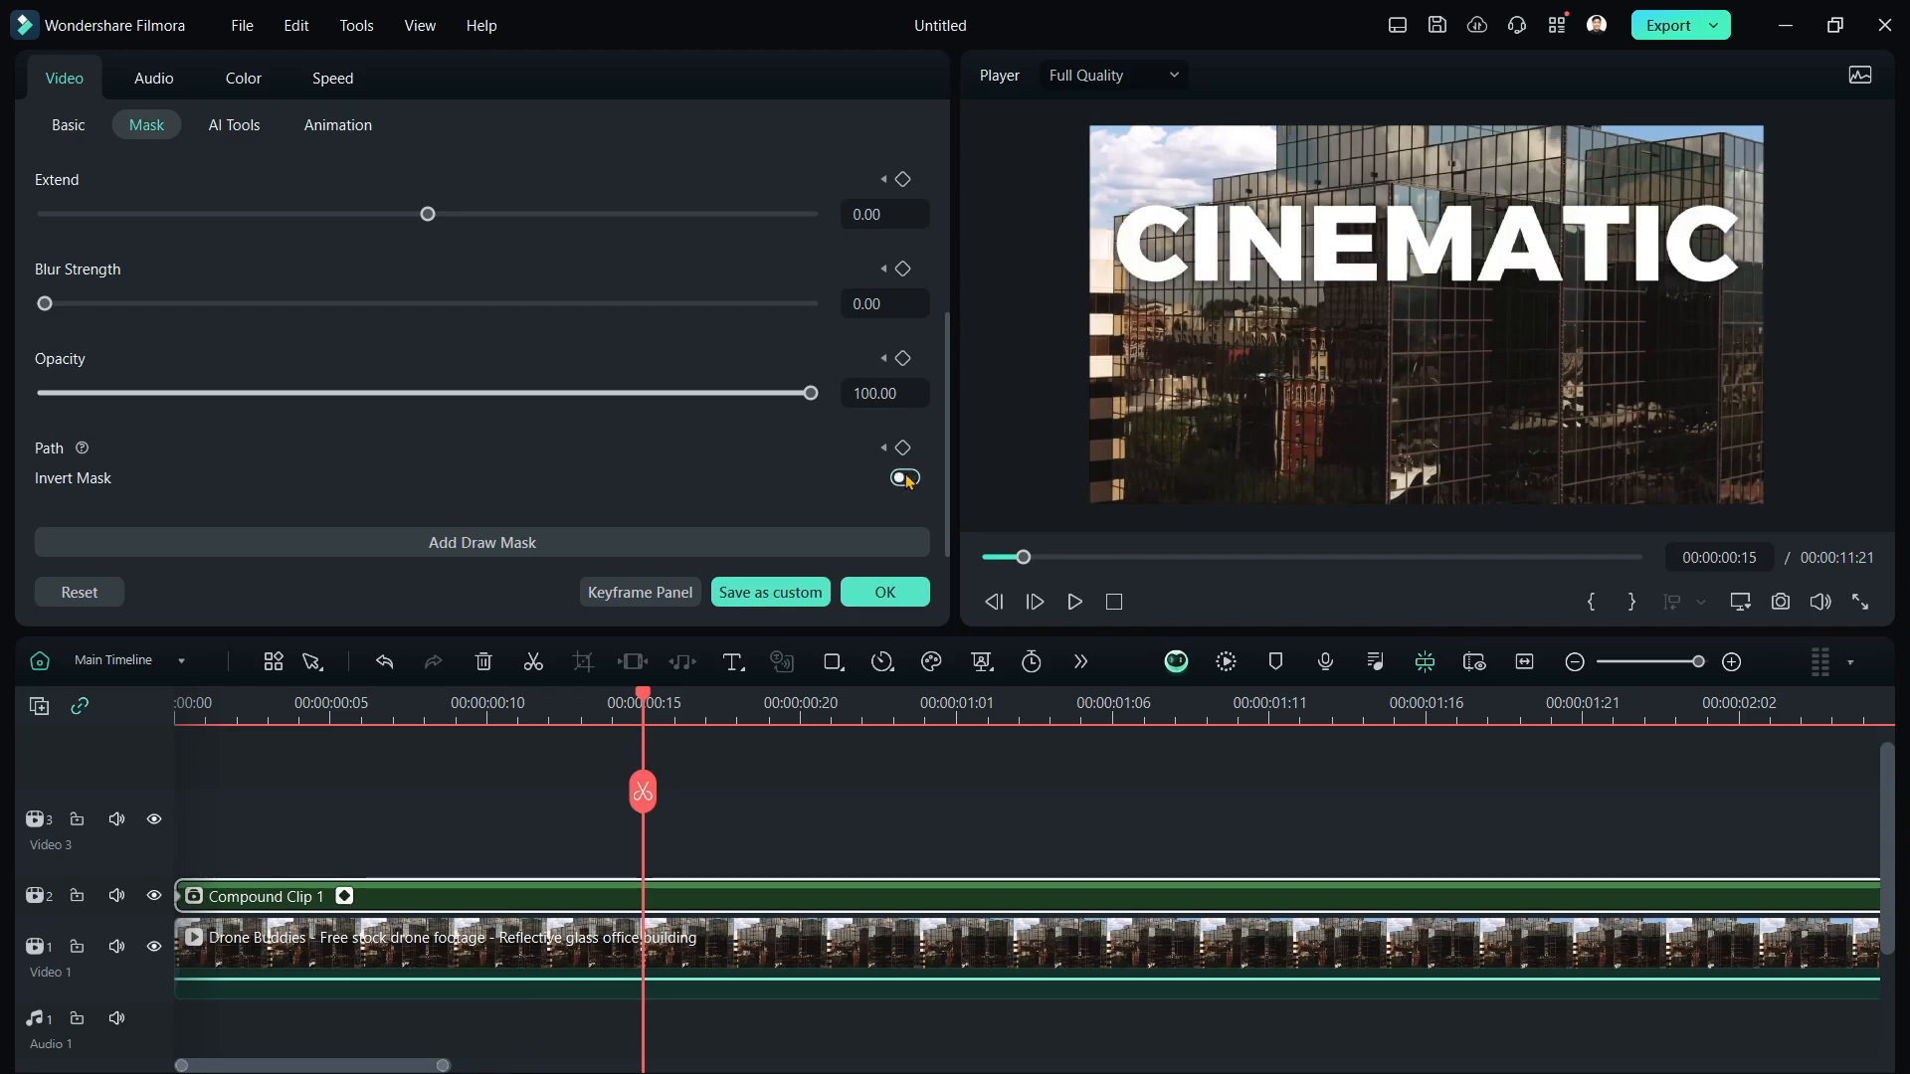
{"action": "left_click", "coordinate": [907, 479]}
{"action": "left_click", "coordinate": [909, 481]}
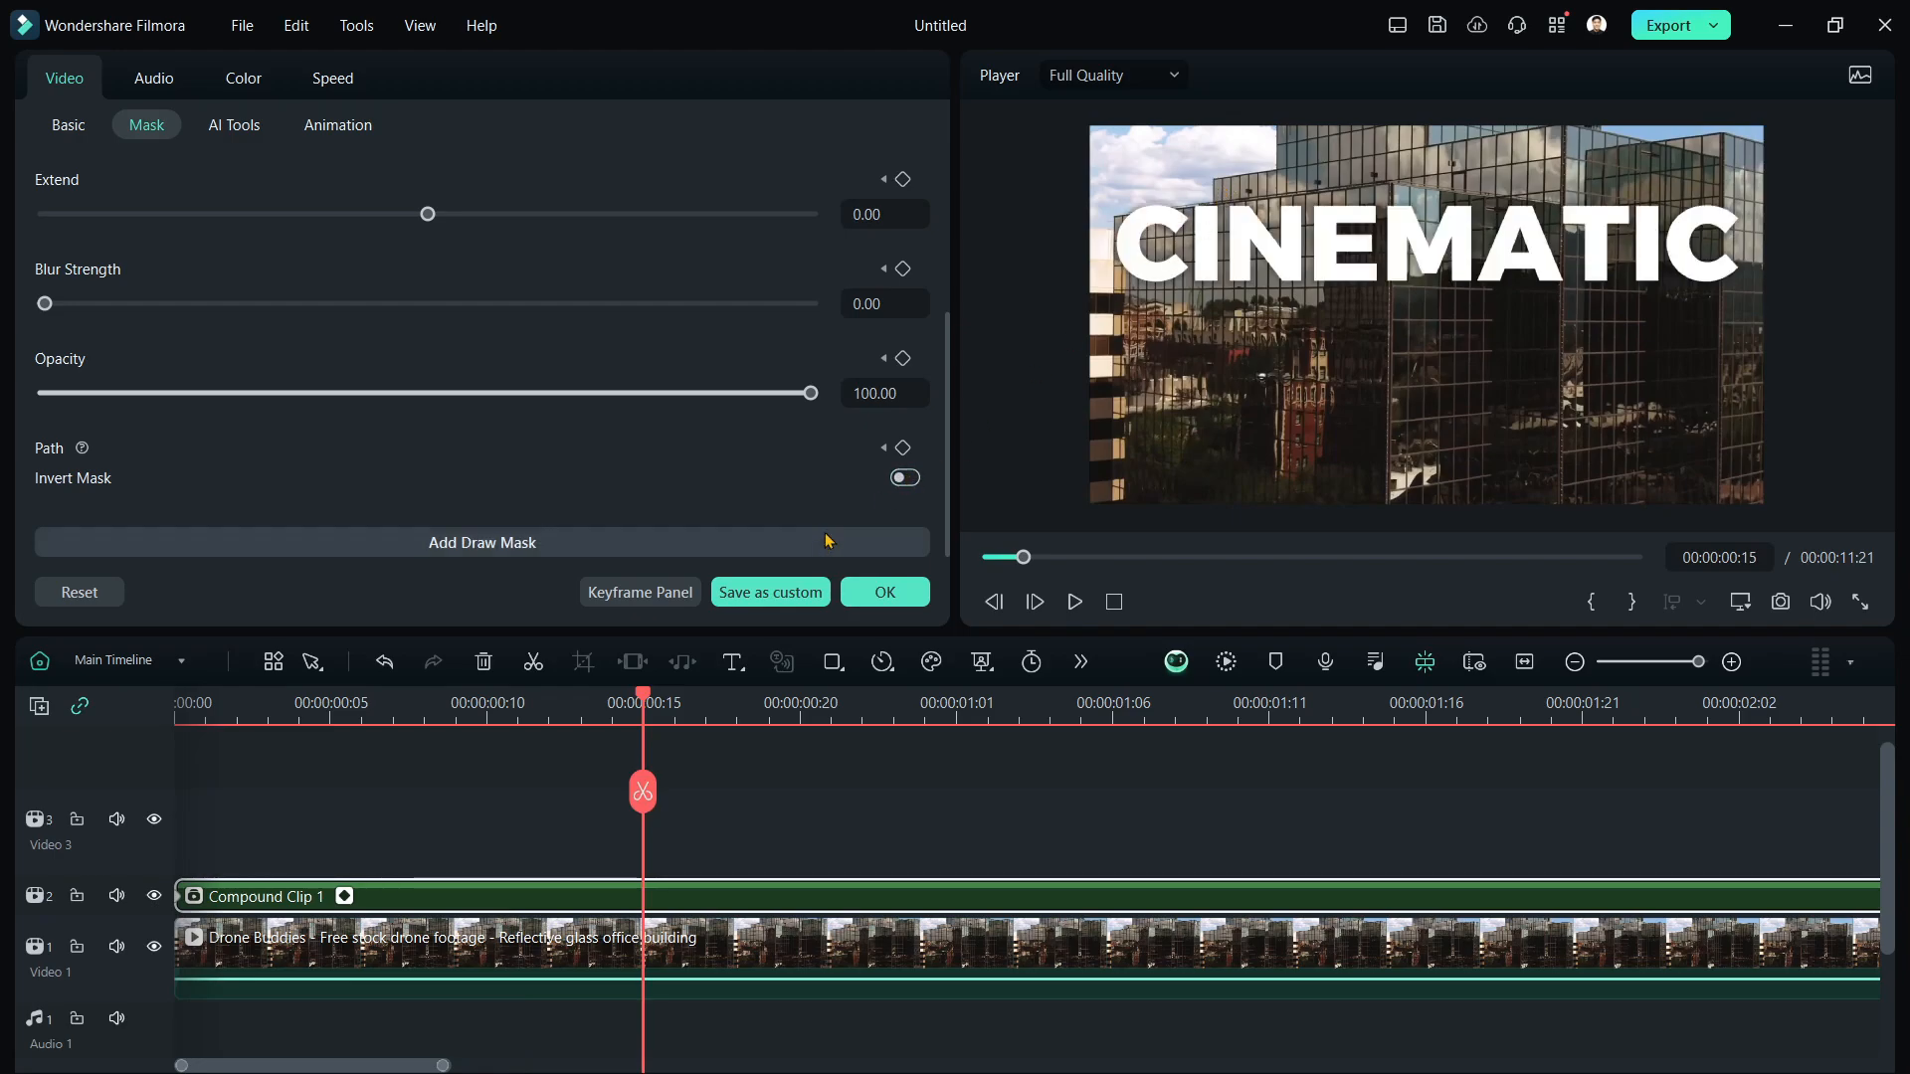
{"action": "left_click", "coordinate": [901, 480]}
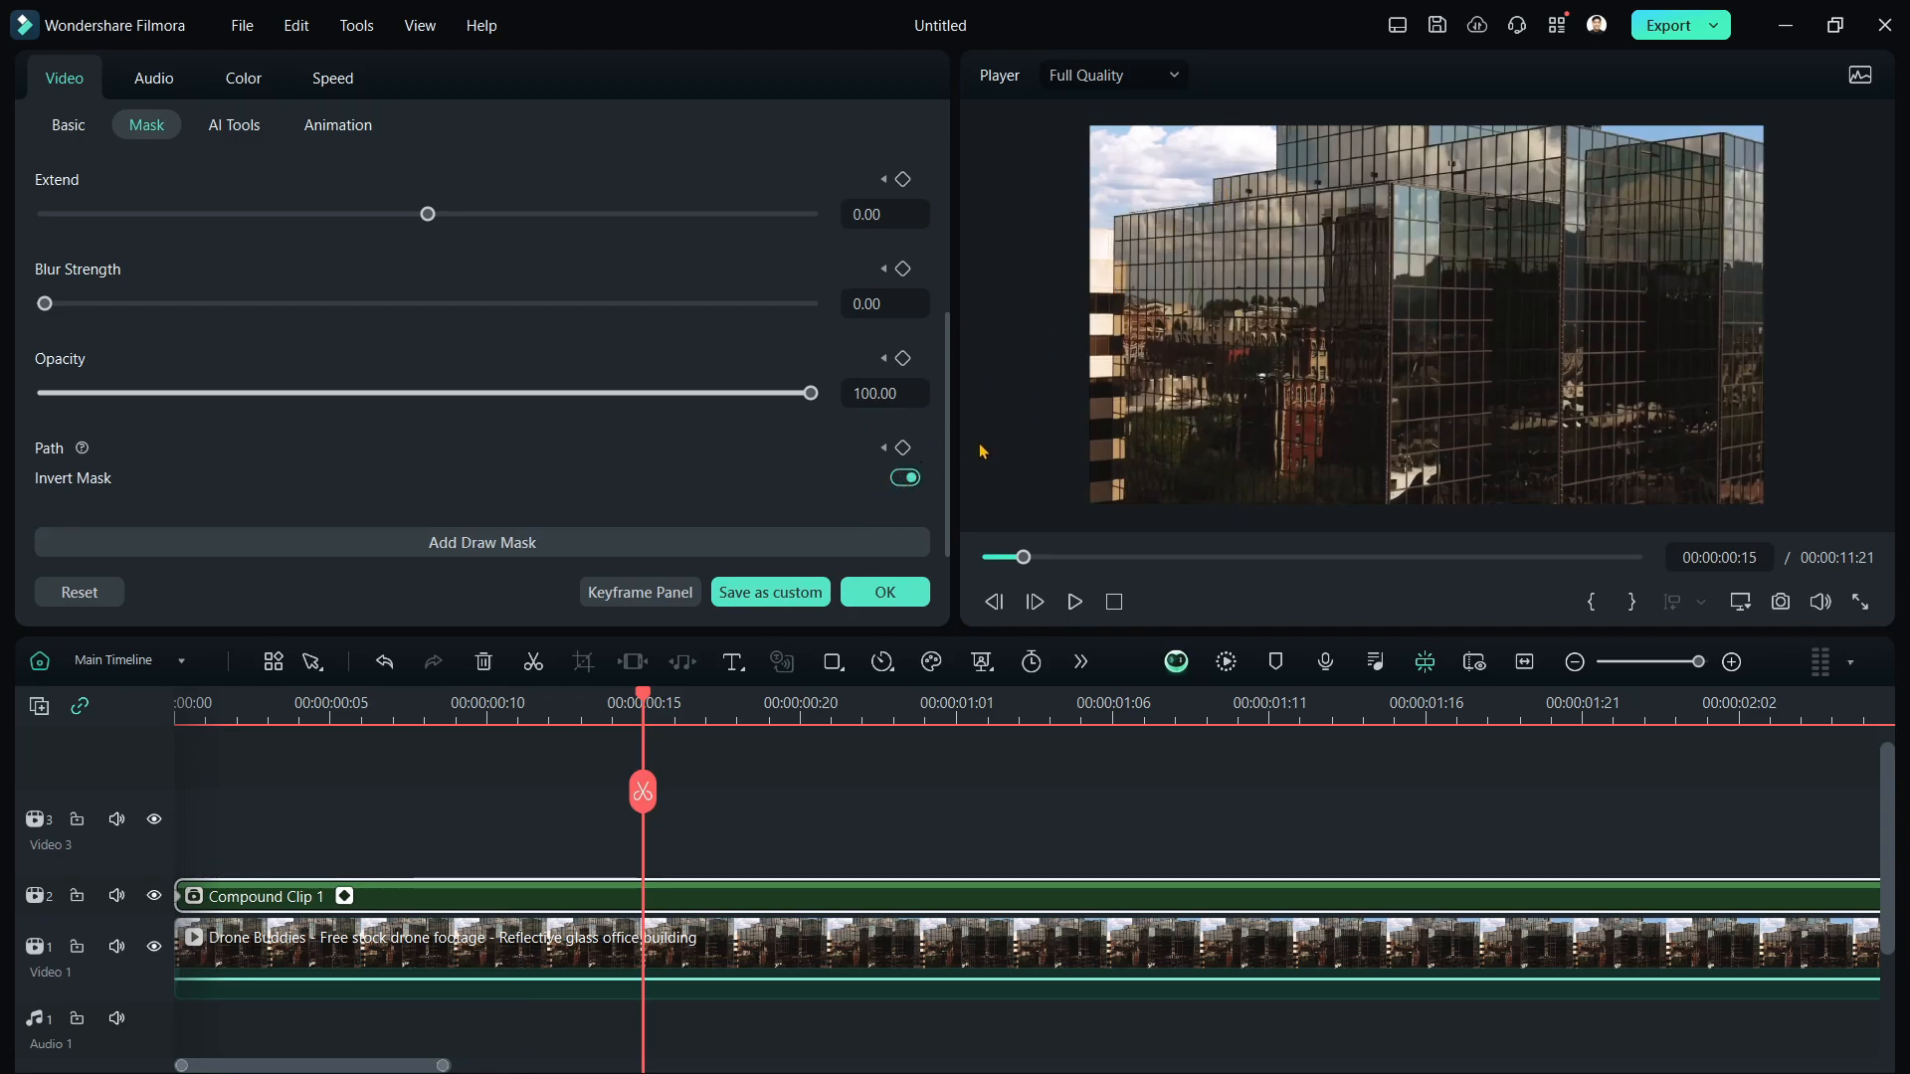
Realign the mask points along the building's lower-left roof edge at 00:00:00:15, keyframing the path
{"action": "mouse_move", "coordinate": [1169, 215]}
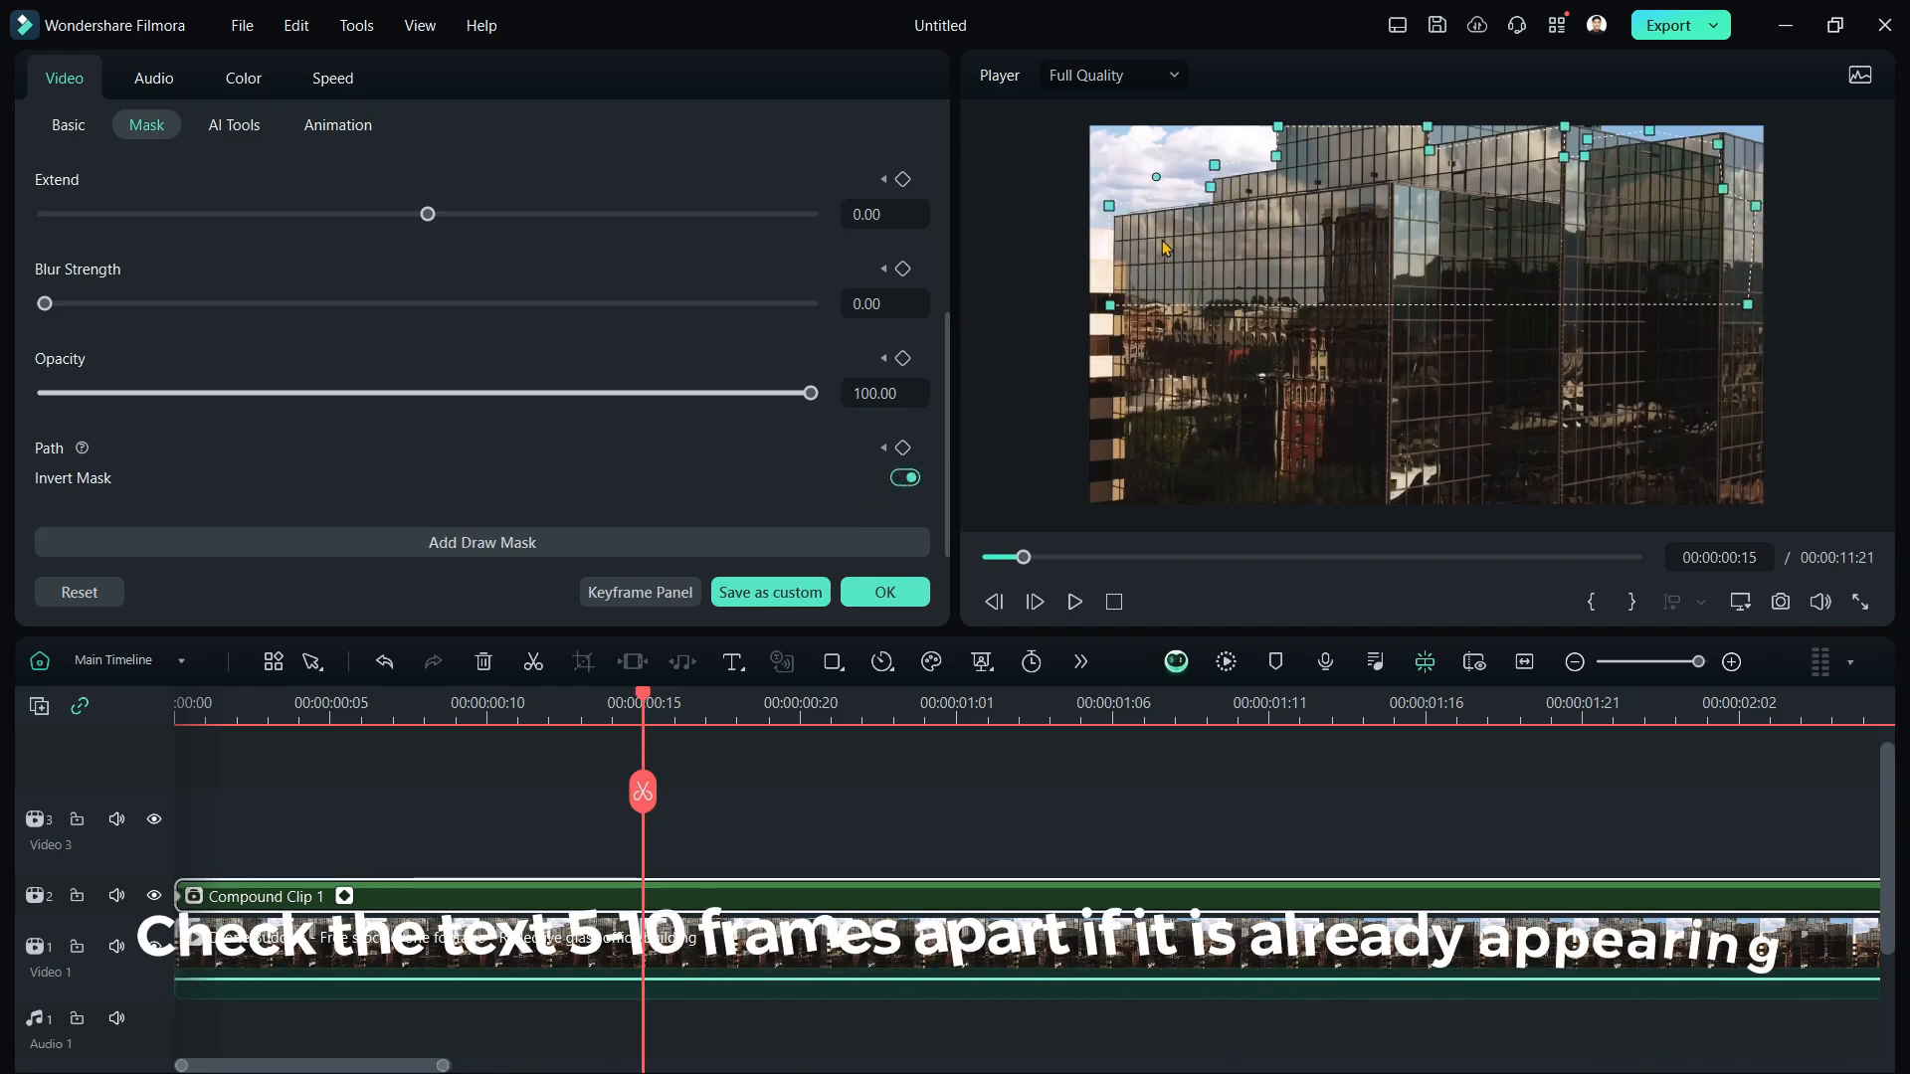
{"action": "mouse_move", "coordinate": [1115, 207]}
{"action": "left_mouse_down"}
{"action": "mouse_move", "coordinate": [1117, 223]}
{"action": "mouse_move", "coordinate": [1214, 203]}
{"action": "mouse_move", "coordinate": [1215, 179]}
{"action": "left_mouse_up"}
{"action": "left_click", "coordinate": [1115, 215]}
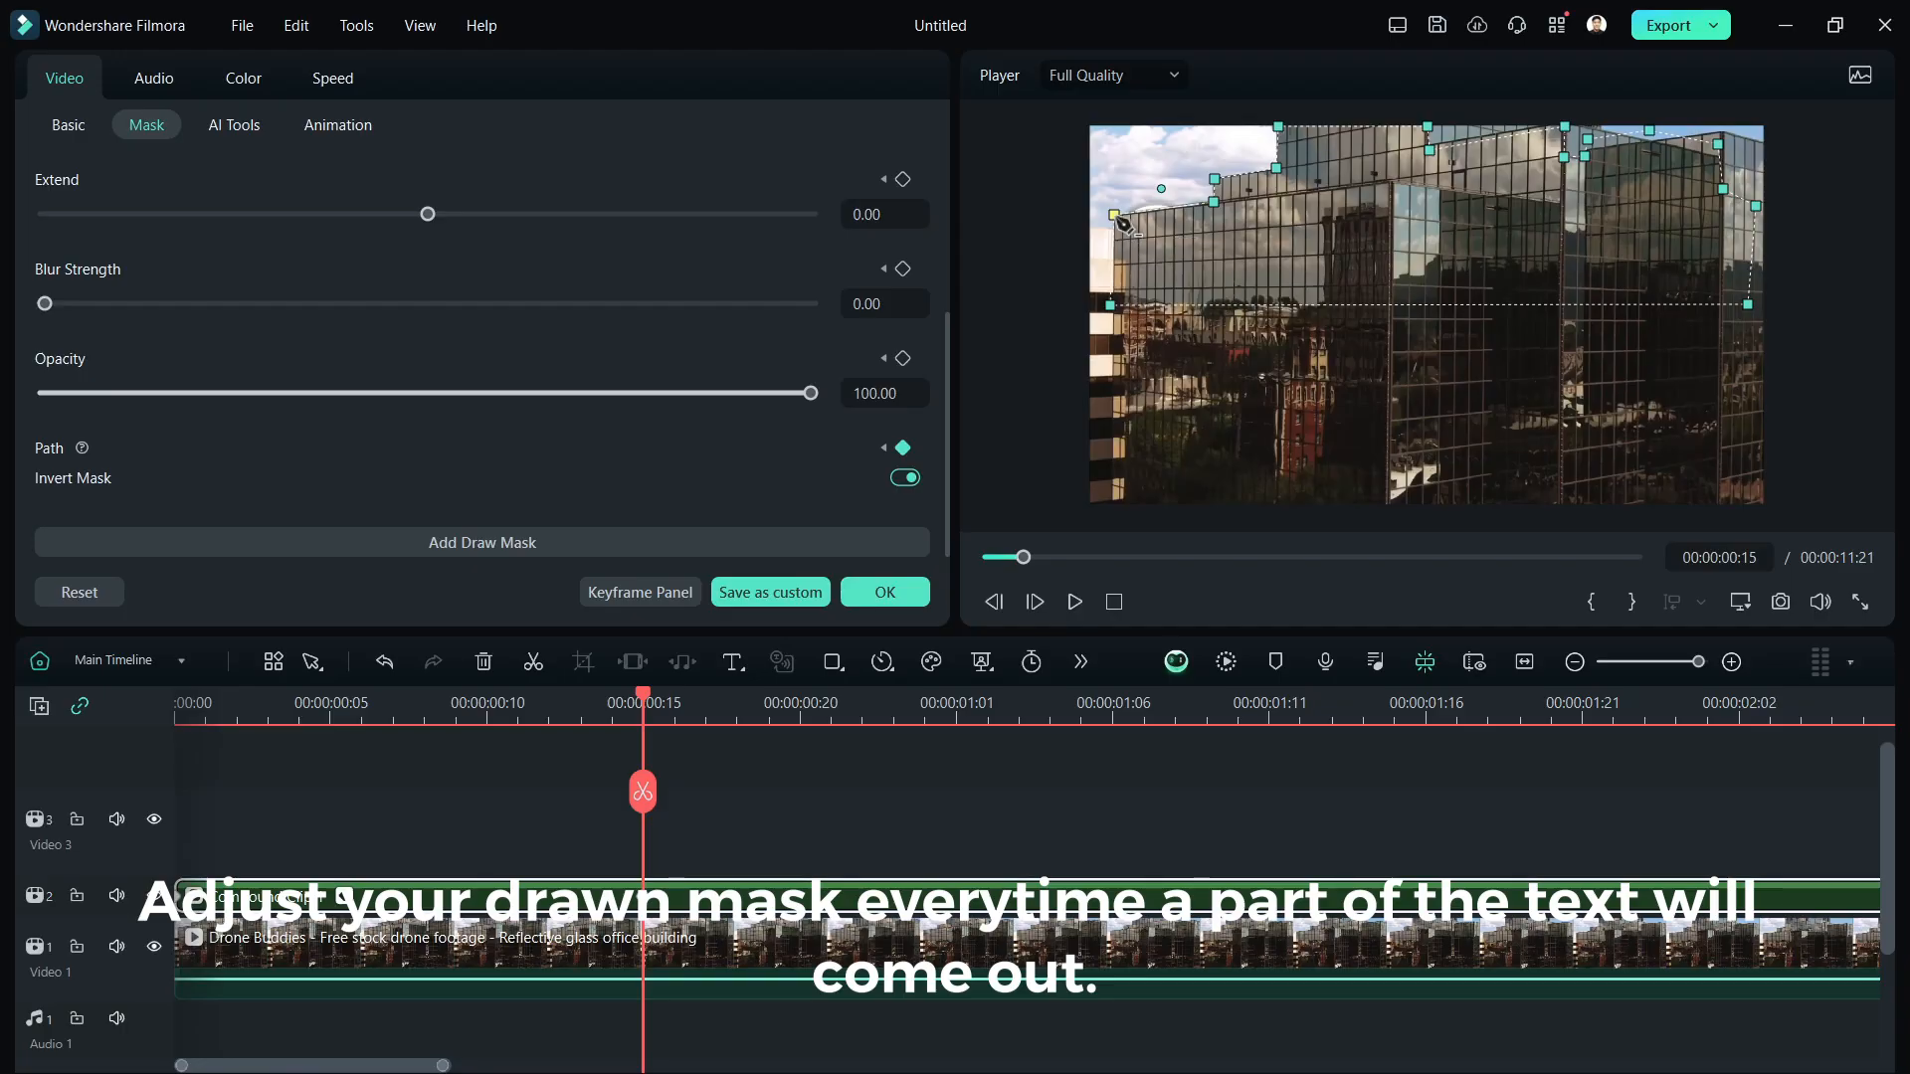
{"action": "left_click", "coordinate": [883, 585]}
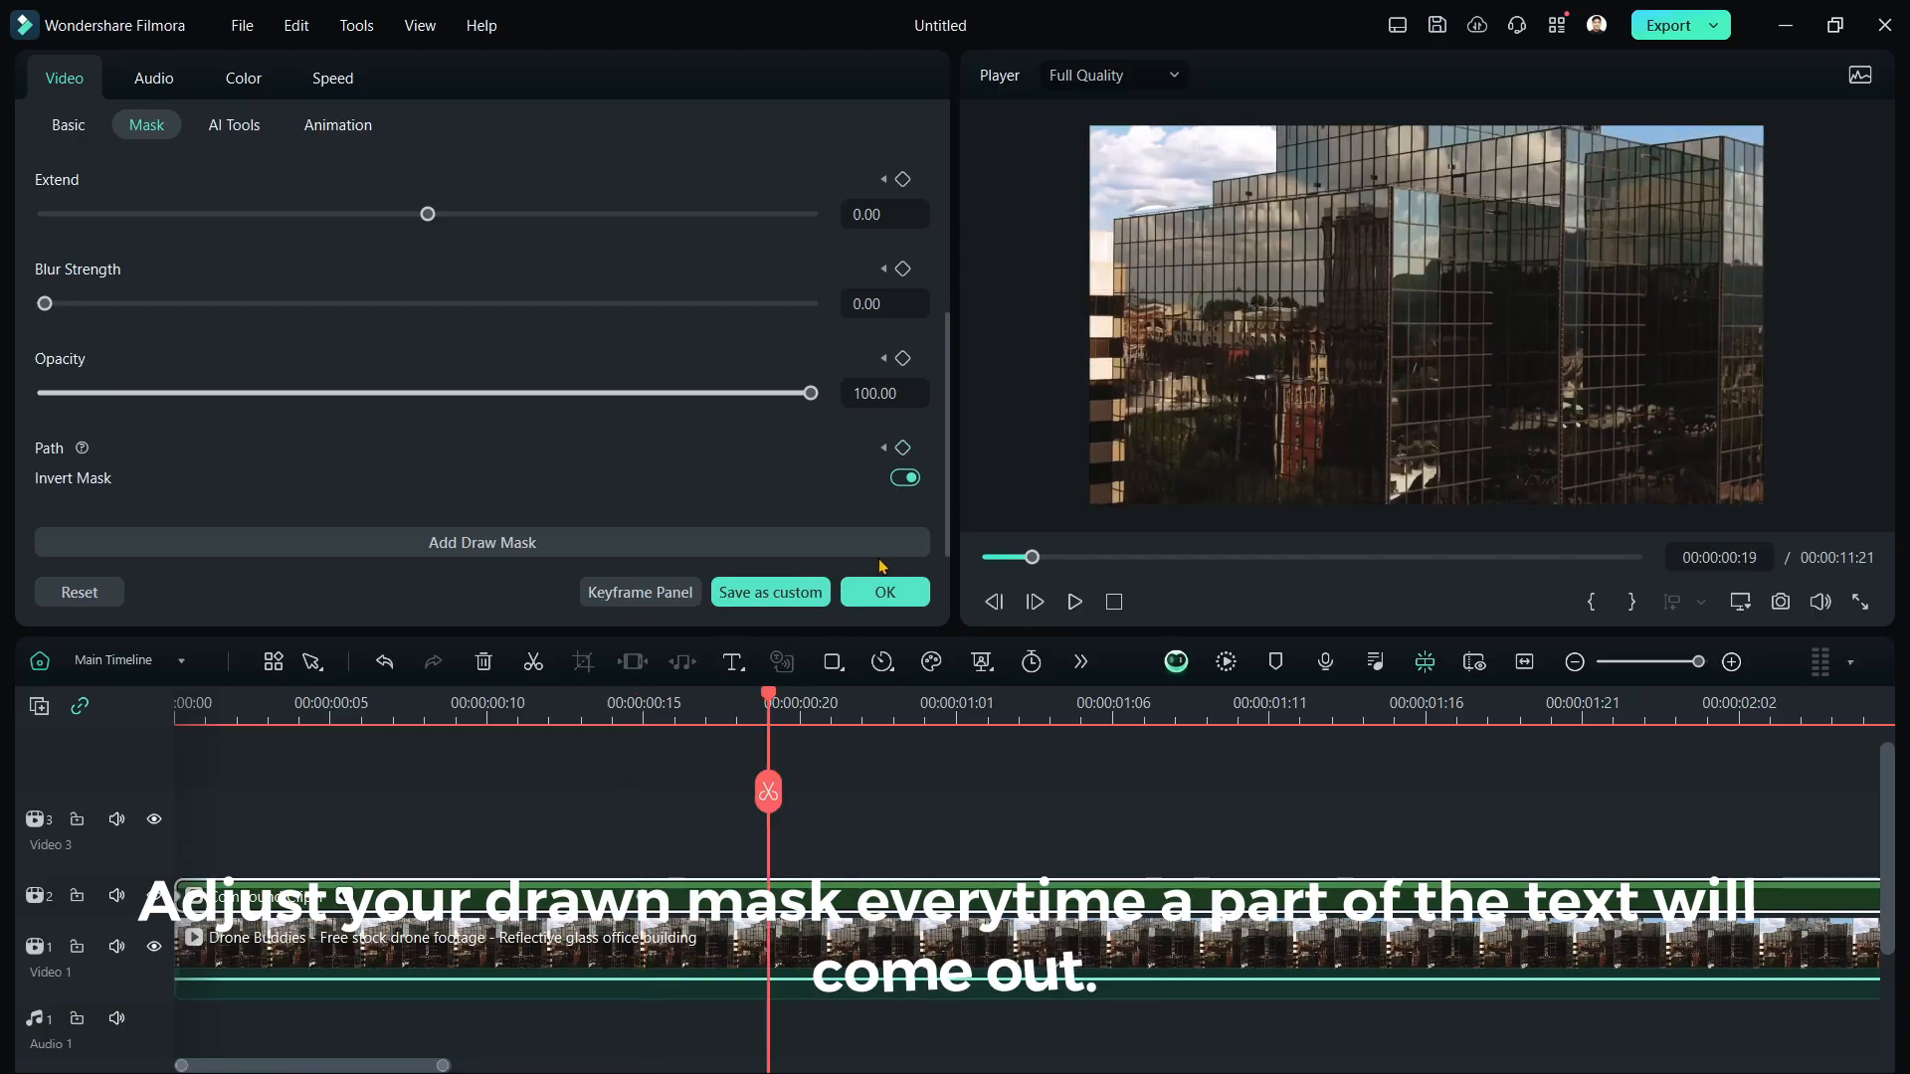
Keyframe the mask path at 00:00:00:22 and 00:00:01:05, lowering its points to follow the descending left roof edge
{"action": "left_click", "coordinate": [868, 711]}
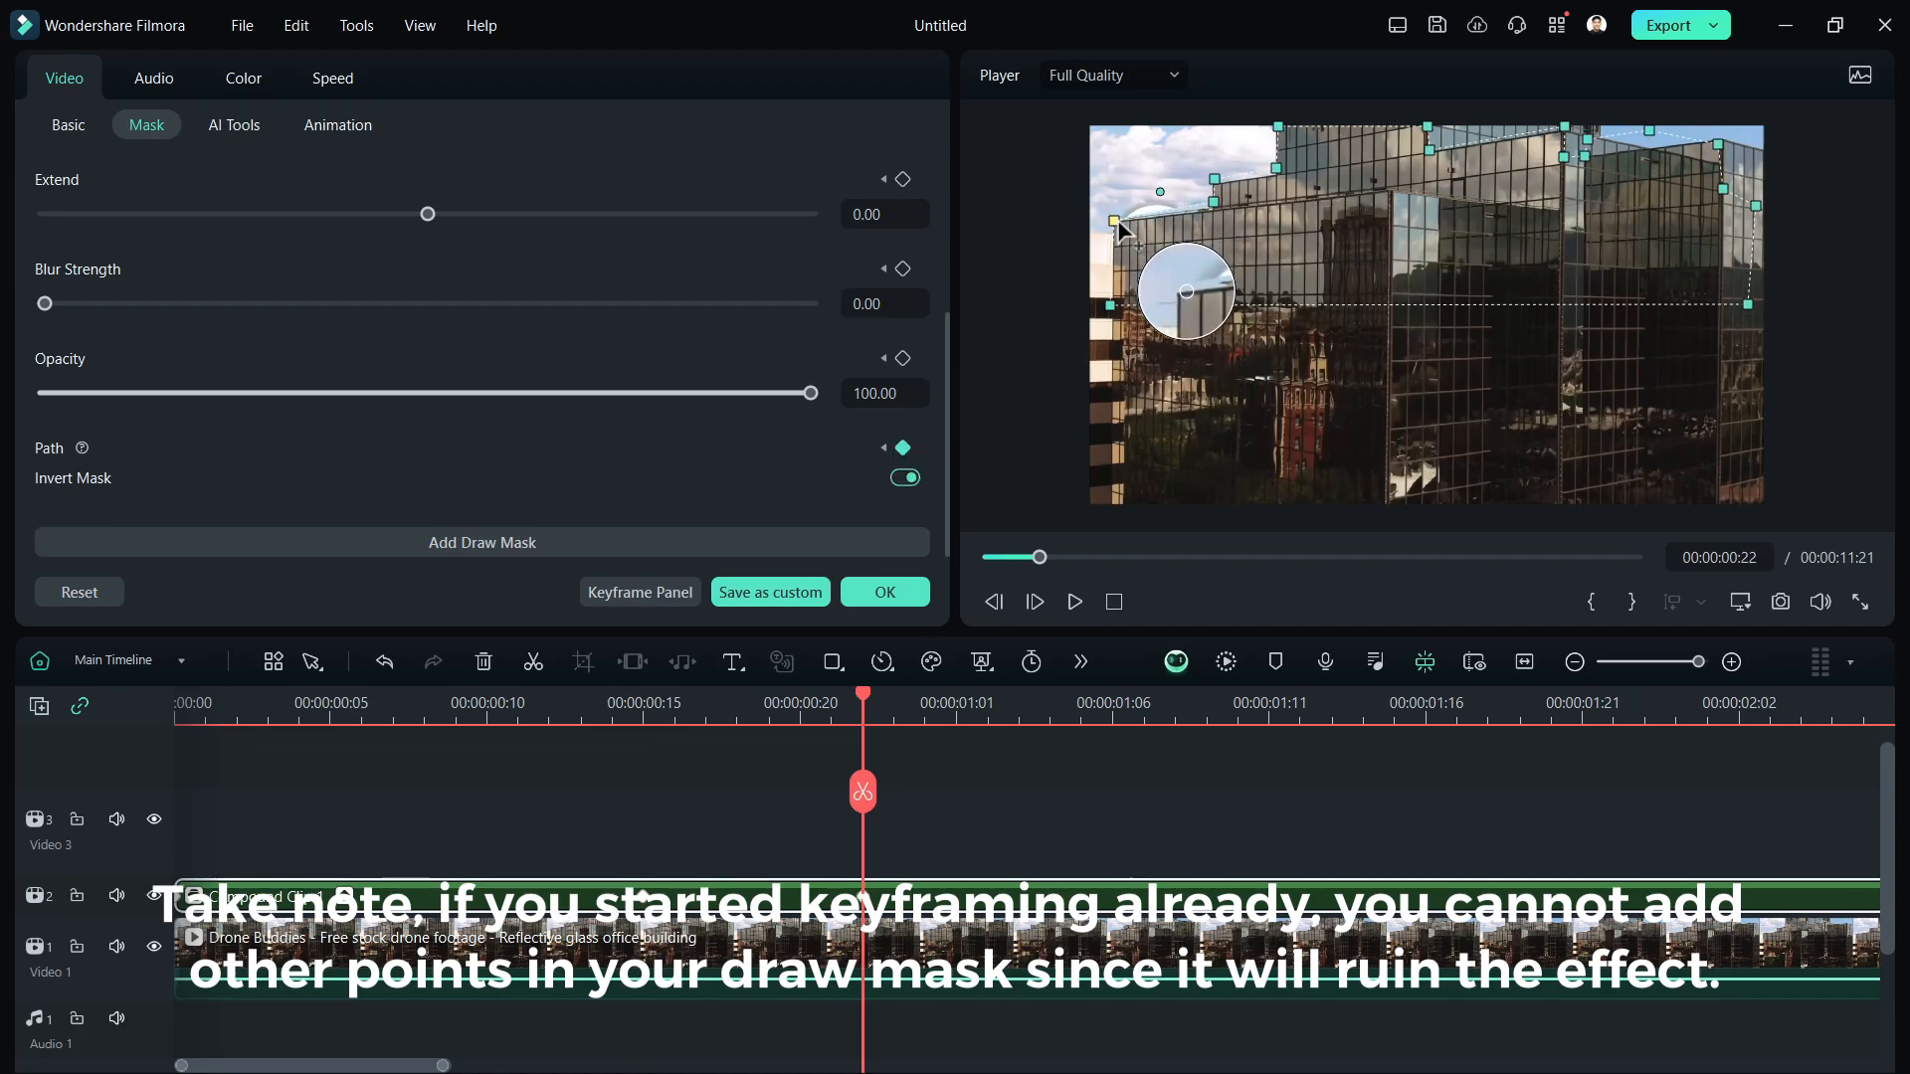
{"action": "left_click_drag", "start_coordinate": [1214, 202], "coordinate": [1214, 209]}
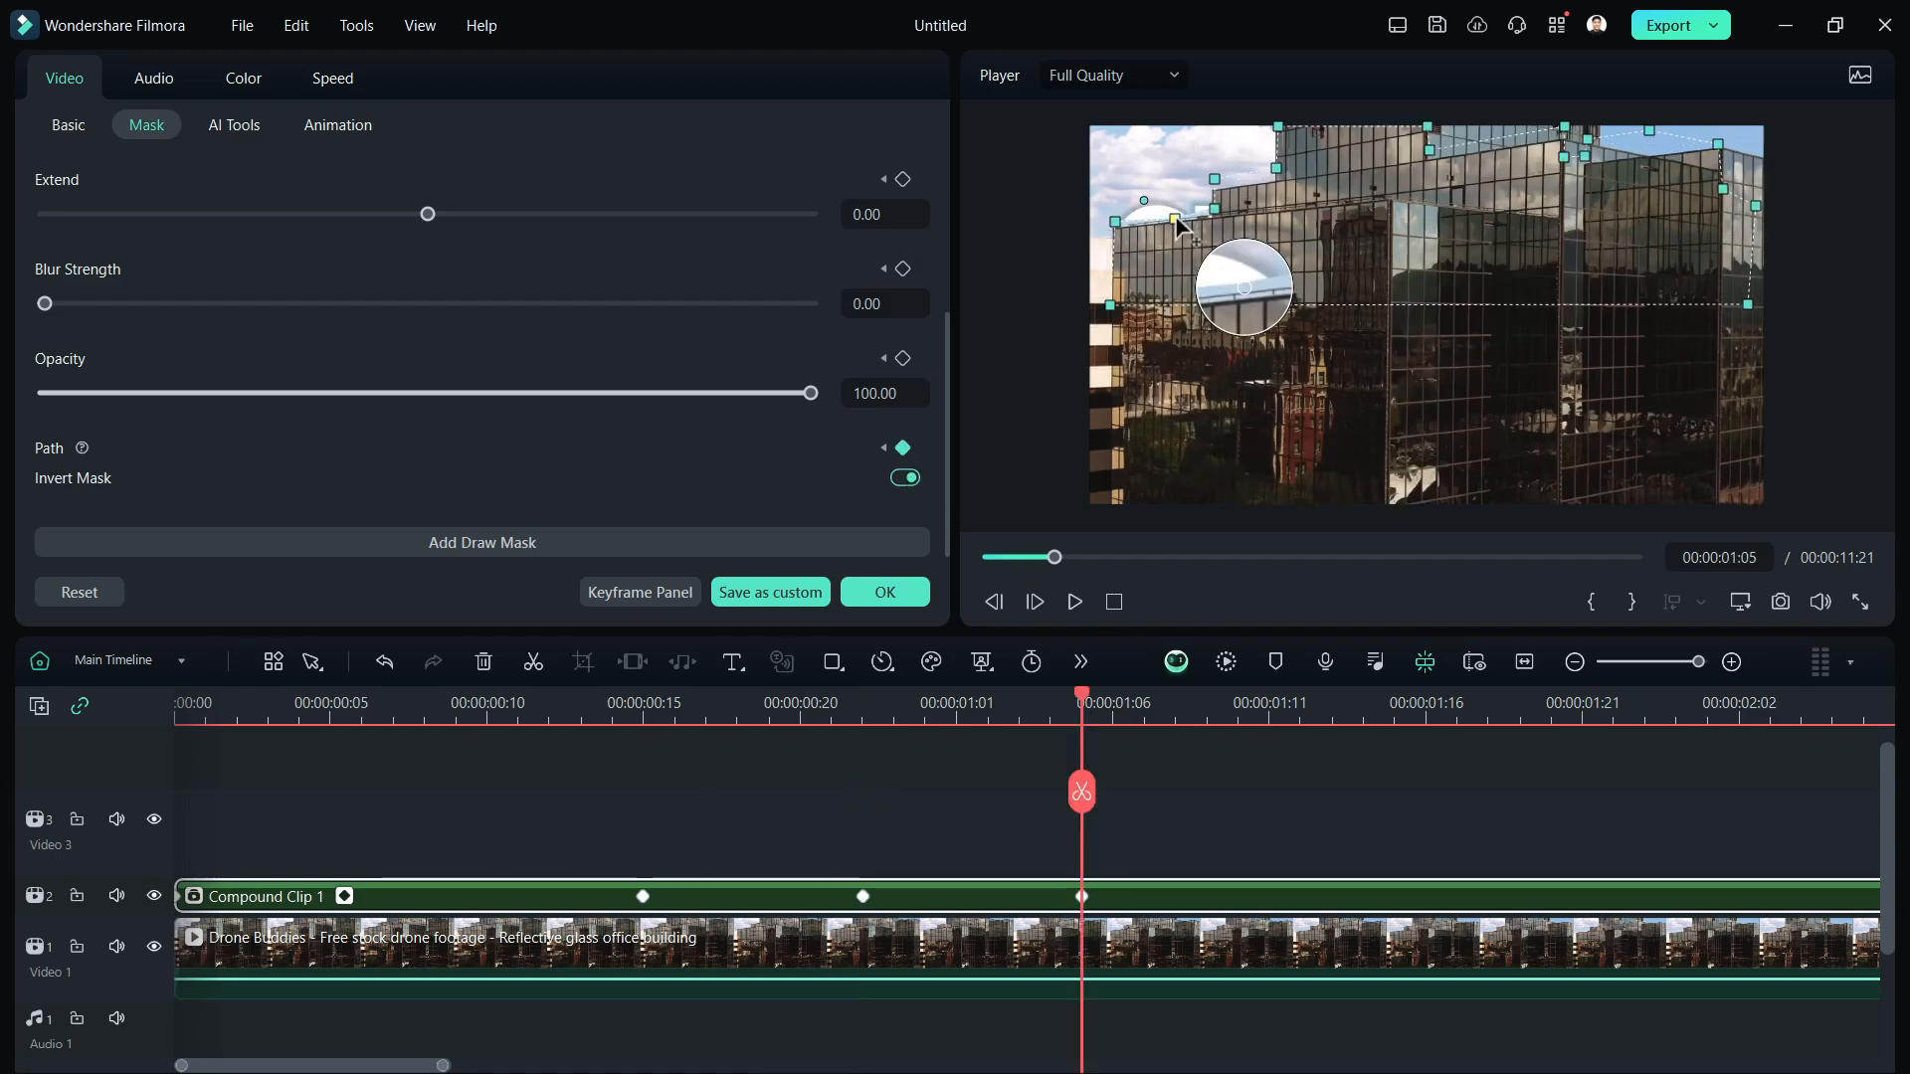
{"action": "left_click_drag", "start_coordinate": [1240, 289], "coordinate": [1197, 206]}
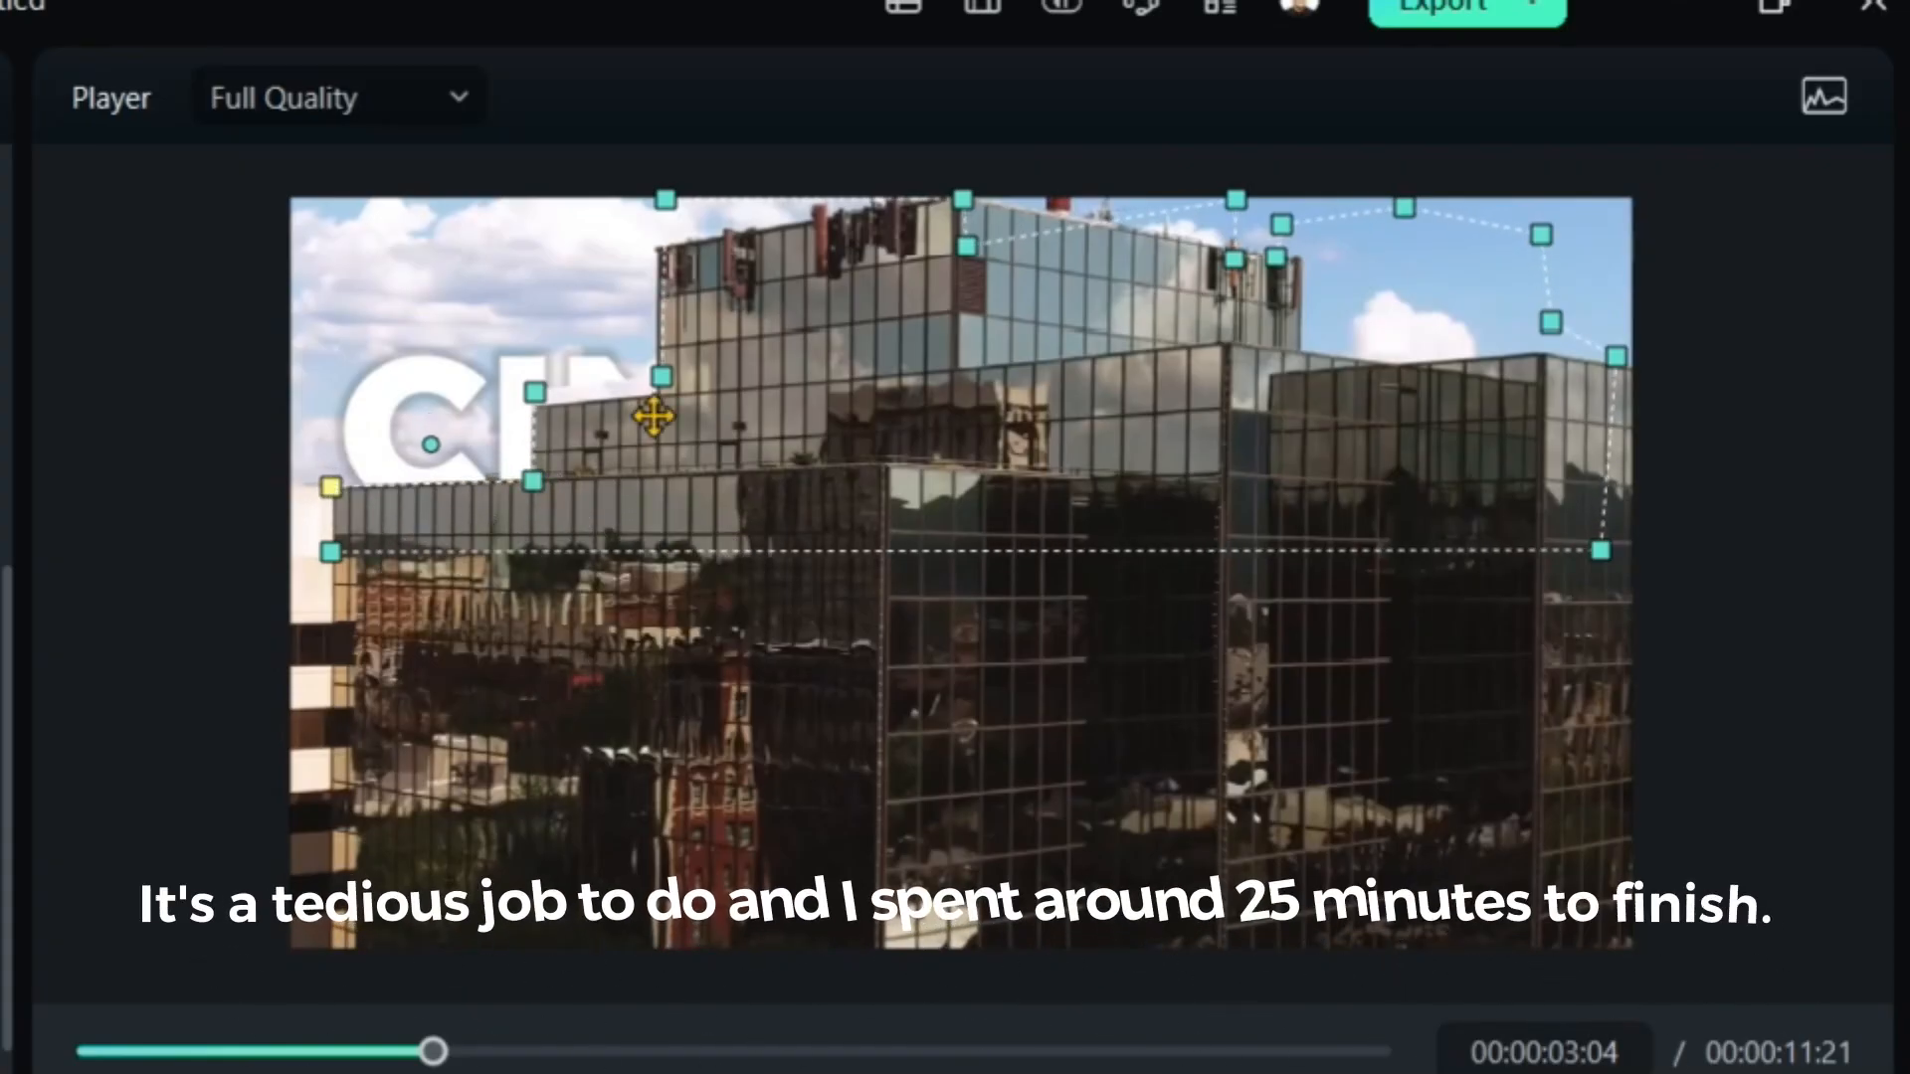
Reshape the mask path at 00:00:03:04, fitting its points to the left roof steps, the tower's side and the right roofline
{"action": "left_click_drag", "start_coordinate": [662, 376], "coordinate": [653, 396]}
{"action": "left_click_drag", "start_coordinate": [534, 392], "coordinate": [528, 402]}
{"action": "left_click_drag", "start_coordinate": [1403, 207], "coordinate": [1394, 371]}
{"action": "left_click_drag", "start_coordinate": [1616, 356], "coordinate": [1632, 375]}
{"action": "left_click_drag", "start_coordinate": [1549, 323], "coordinate": [1546, 353]}
{"action": "left_click_drag", "start_coordinate": [1540, 235], "coordinate": [1485, 363]}
{"action": "left_click_drag", "start_coordinate": [1235, 200], "coordinate": [1071, 243]}
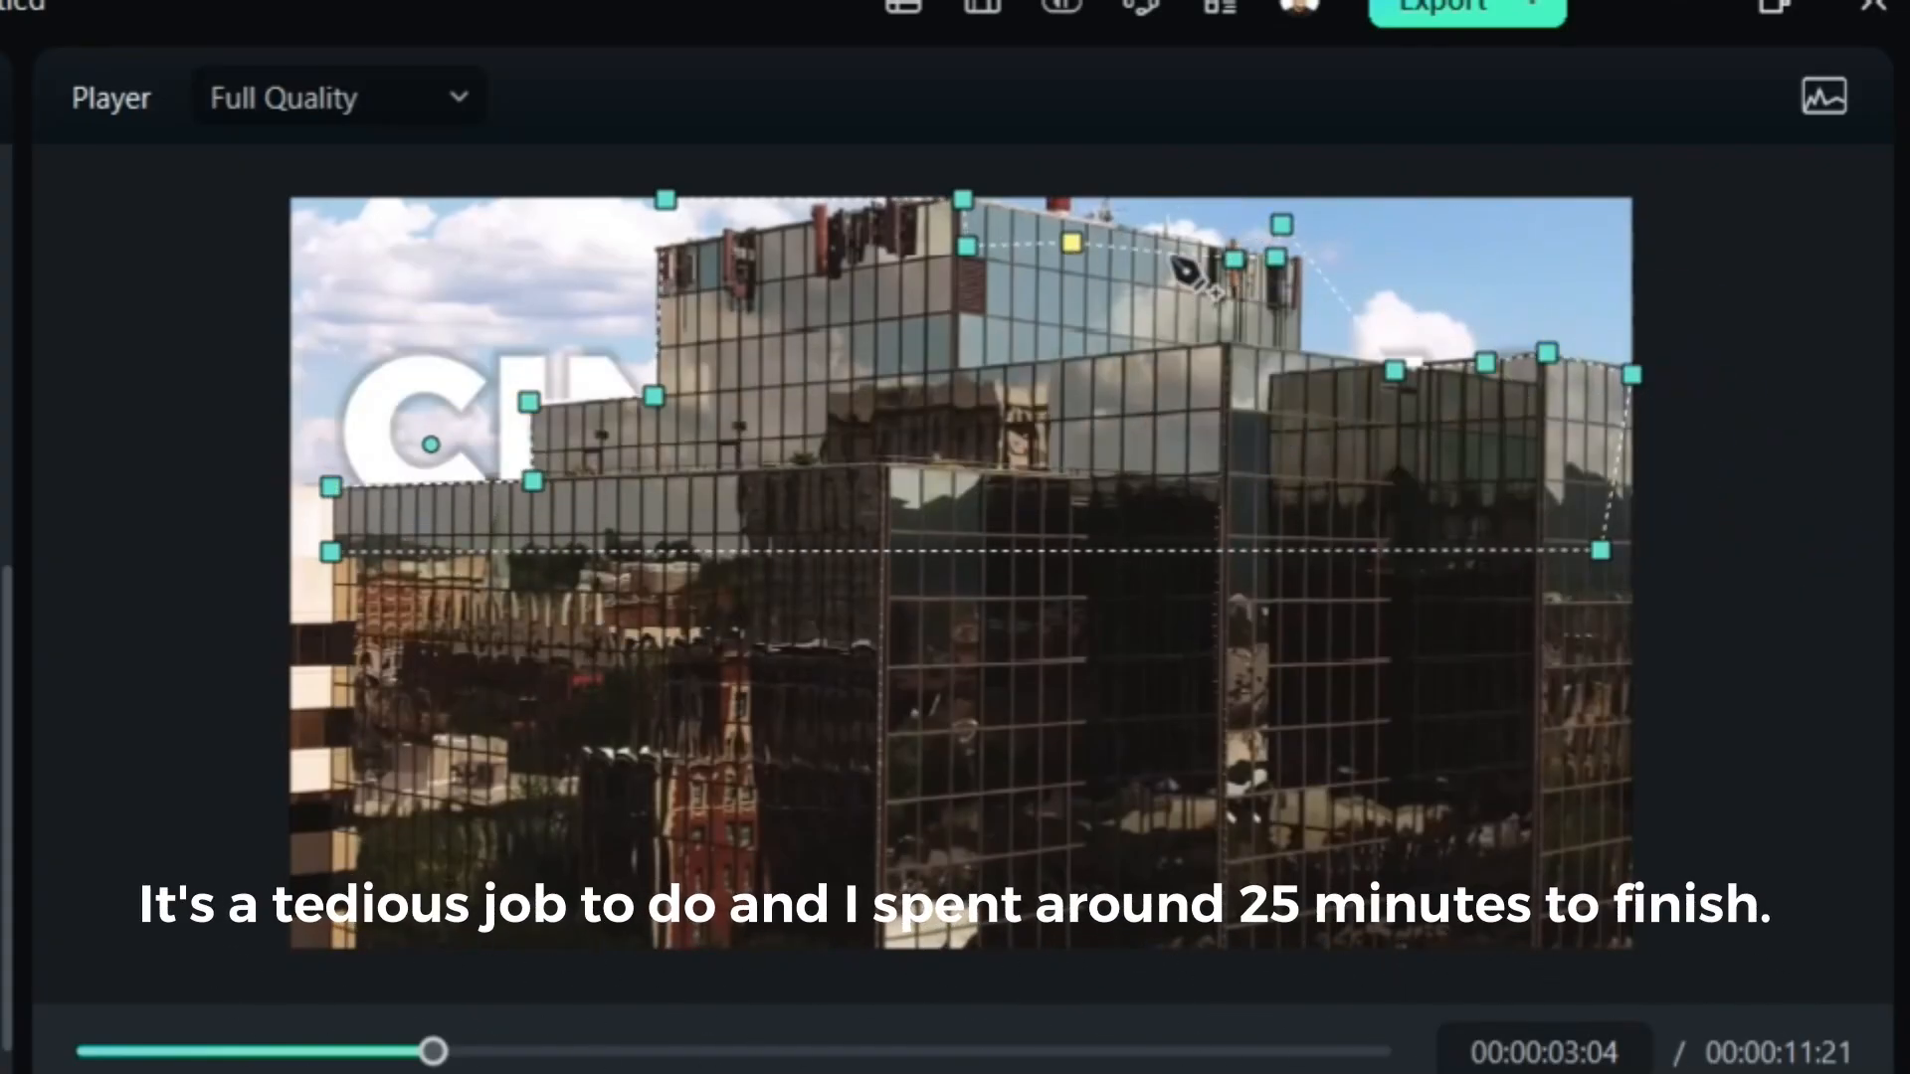
{"action": "left_click_drag", "start_coordinate": [1186, 270], "coordinate": [1261, 362]}
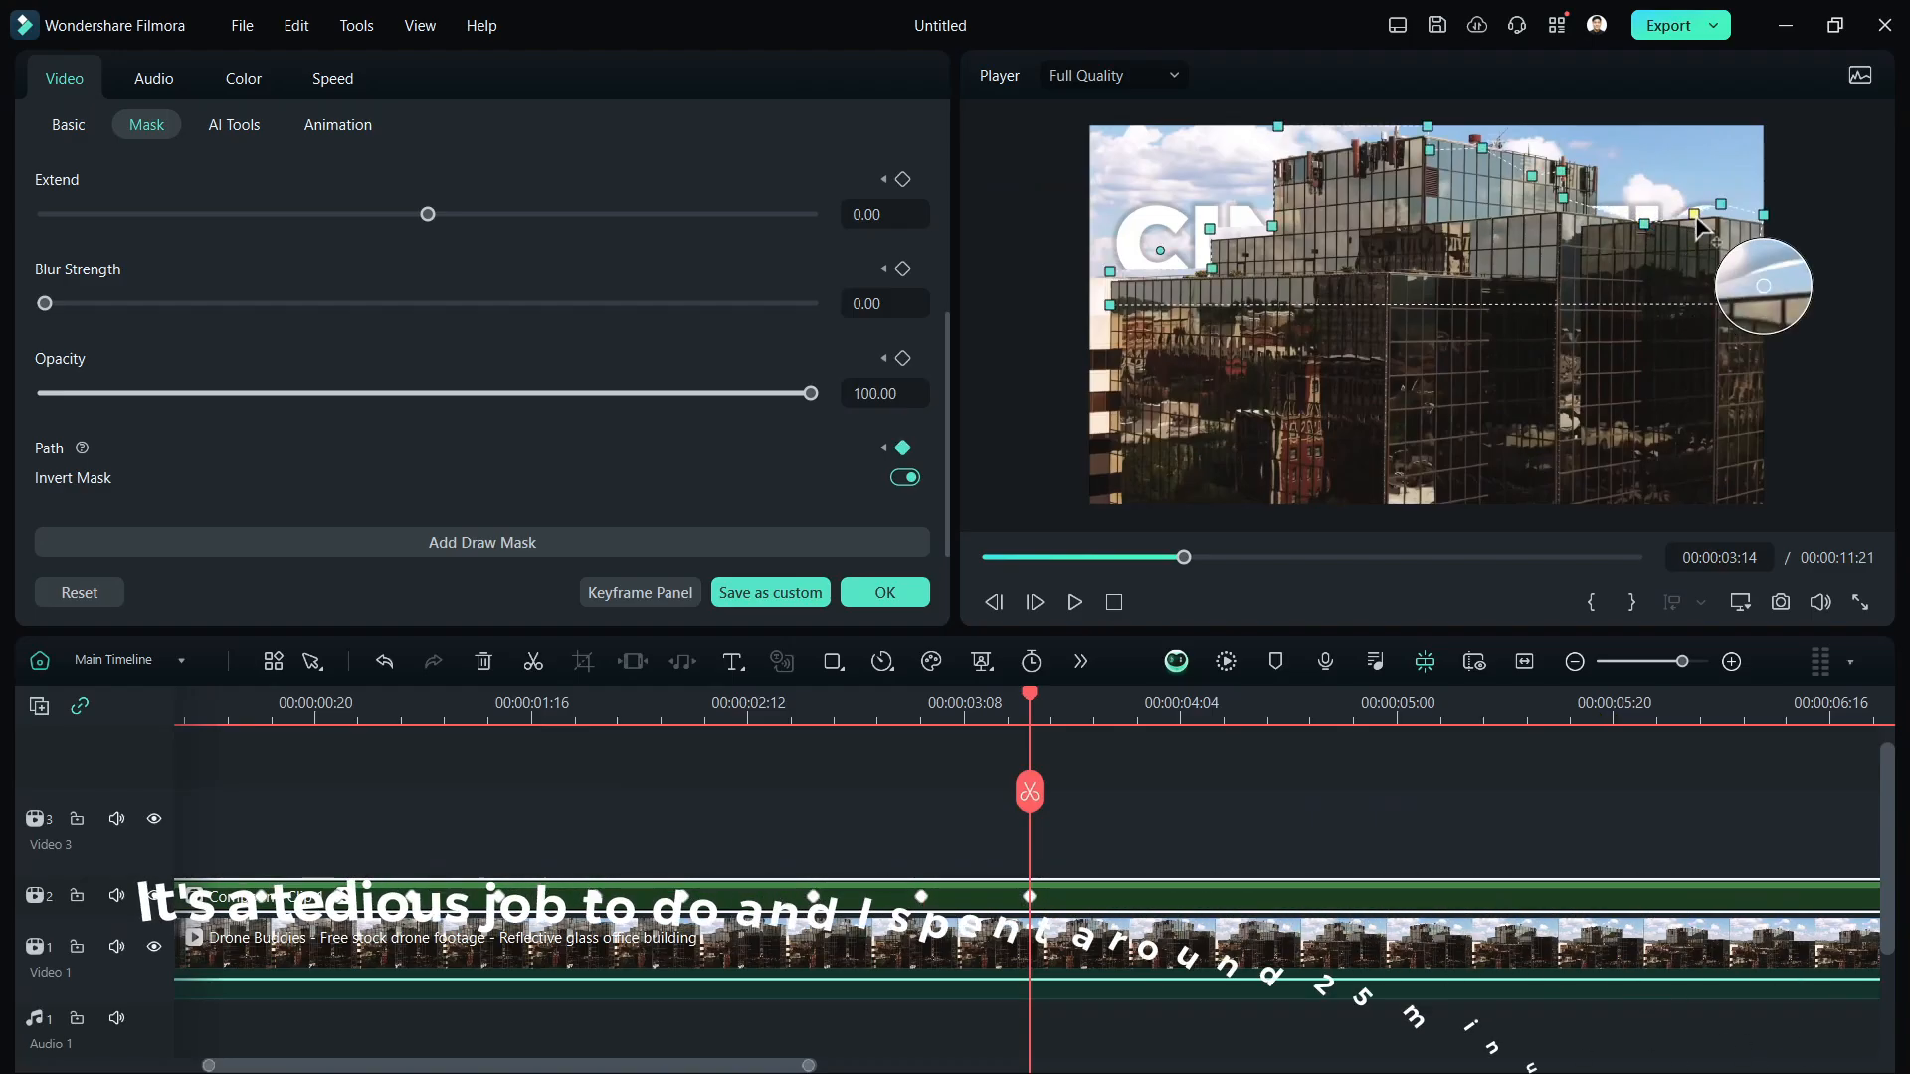
Adjust the mask path at 00:00:03:14, widening its lower corners and refitting the left roof steps and the tower's right base
{"action": "left_click_drag", "start_coordinate": [1608, 565], "coordinate": [1636, 590]}
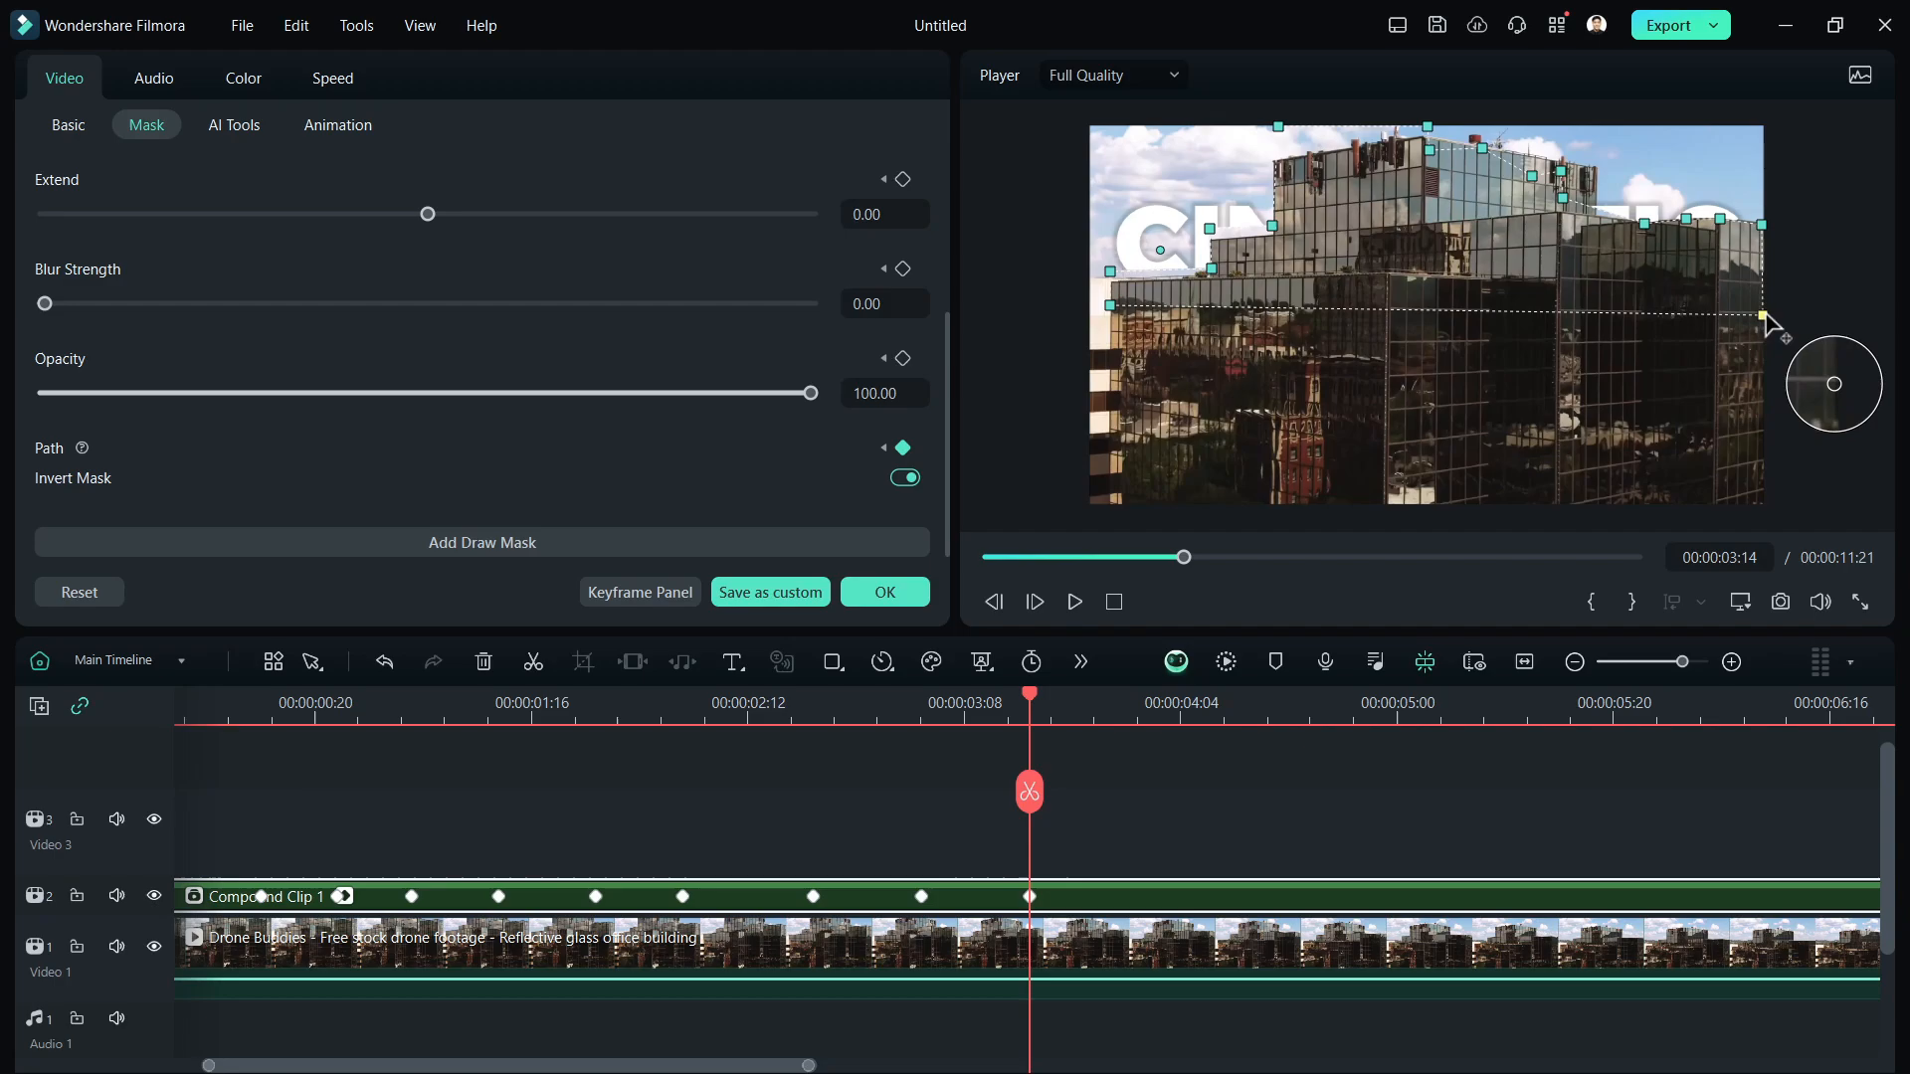
{"action": "left_click_drag", "start_coordinate": [1763, 315], "coordinate": [1764, 316]}
{"action": "left_click_drag", "start_coordinate": [1110, 305], "coordinate": [1091, 323]}
{"action": "left_click_drag", "start_coordinate": [1110, 271], "coordinate": [1097, 283]}
{"action": "left_click_drag", "start_coordinate": [1212, 269], "coordinate": [1211, 239]}
{"action": "left_click_drag", "start_coordinate": [1272, 226], "coordinate": [1273, 233]}
{"action": "left_click_drag", "start_coordinate": [1563, 198], "coordinate": [1598, 214]}
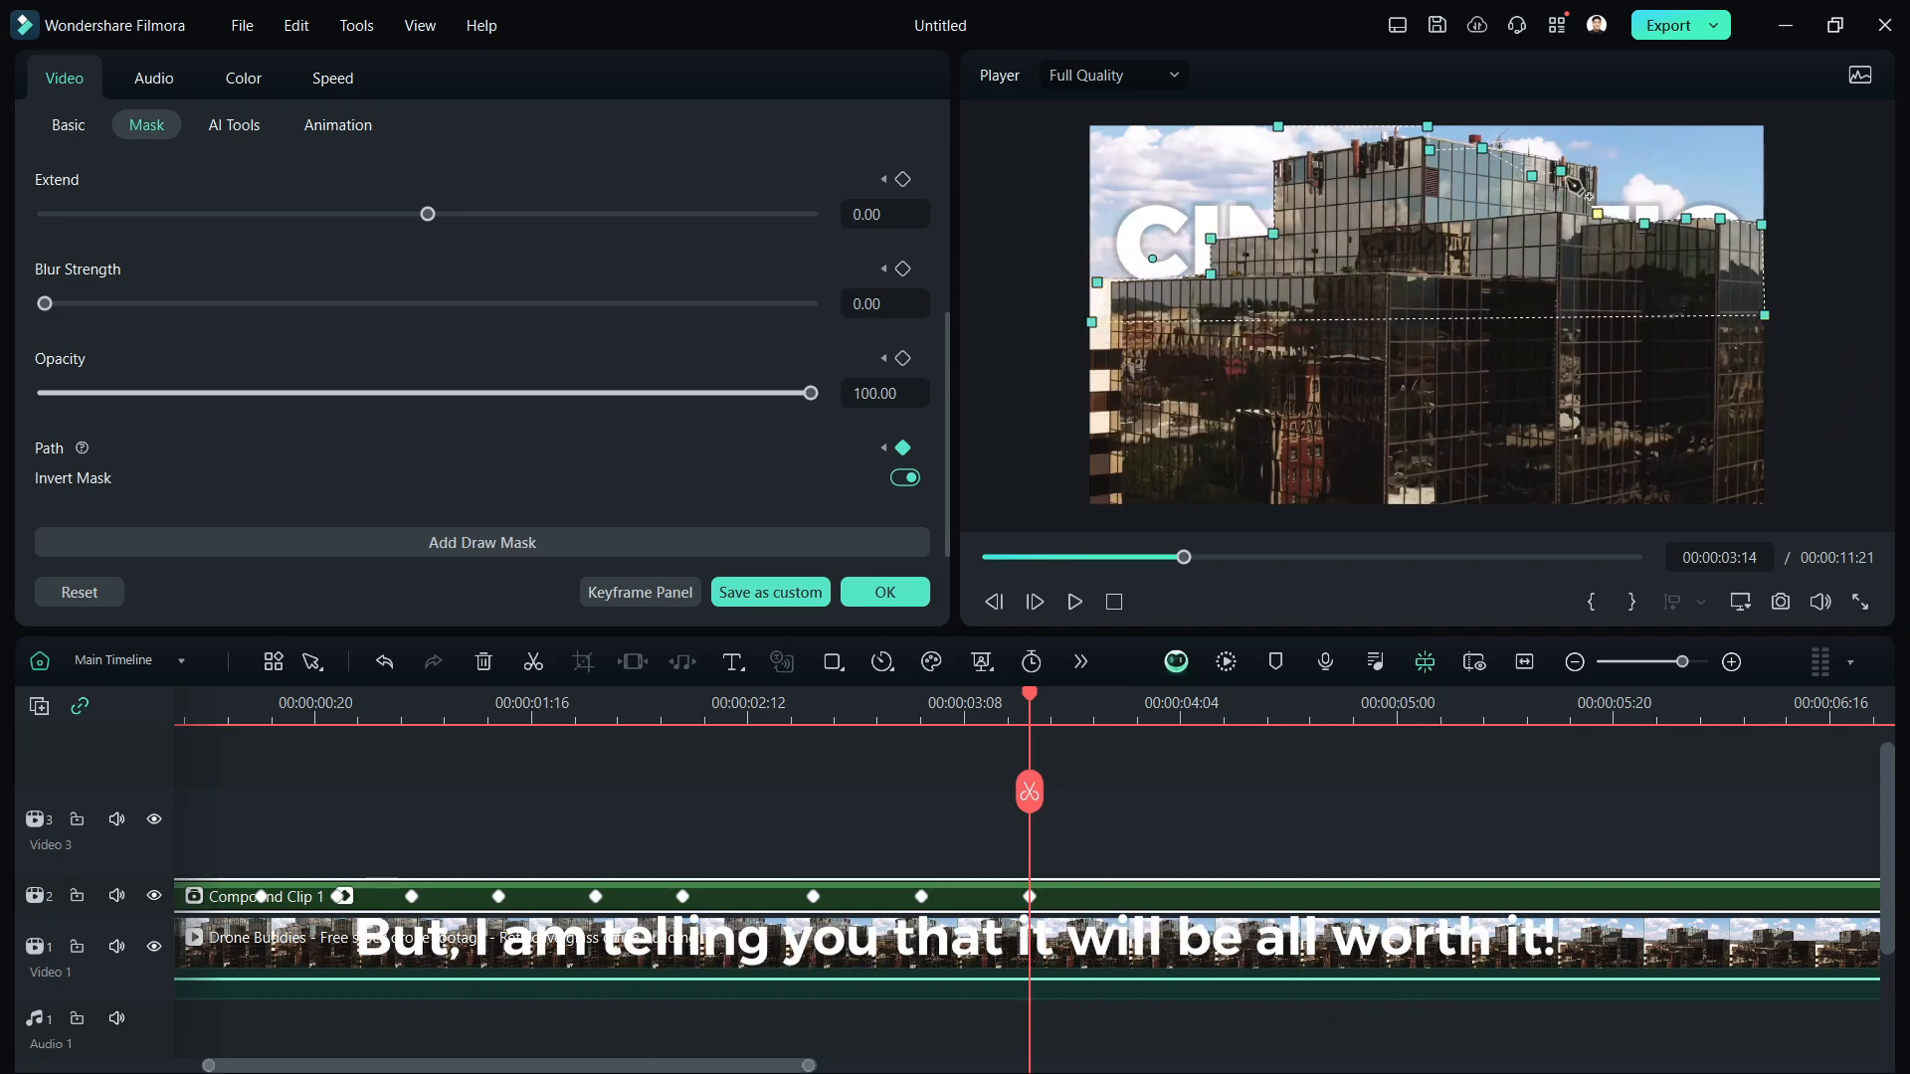
Keyframe the mask path at 00:00:04:04, lowering the left roof points and bringing the upper points down to the tower's top edge
{"action": "left_click", "coordinate": [1180, 716]}
{"action": "left_click_drag", "start_coordinate": [1097, 283], "coordinate": [1093, 297]}
{"action": "left_click_drag", "start_coordinate": [1211, 275], "coordinate": [1209, 294]}
{"action": "left_click_drag", "start_coordinate": [1210, 239], "coordinate": [1271, 249]}
{"action": "left_click_drag", "start_coordinate": [1278, 126], "coordinate": [1274, 178]}
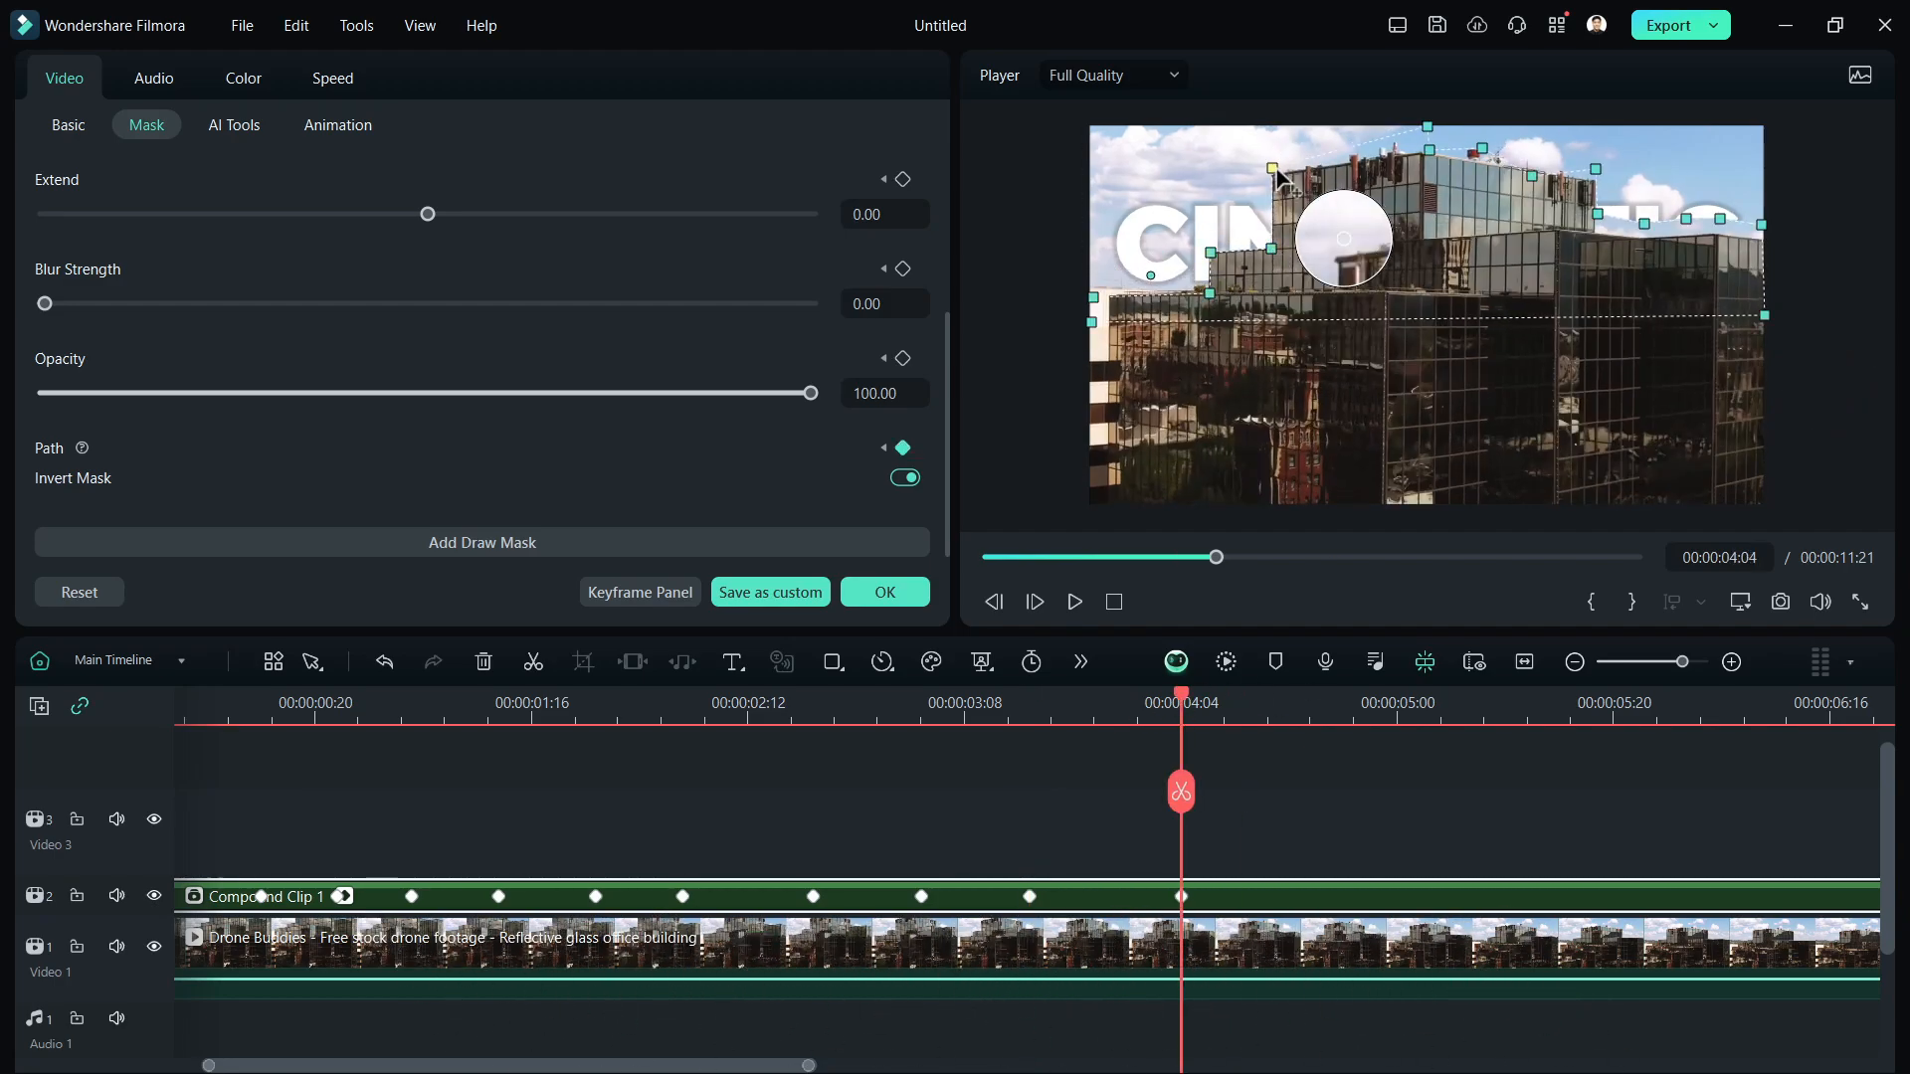
{"action": "left_click_drag", "start_coordinate": [1428, 127], "coordinate": [1415, 184]}
{"action": "left_click_drag", "start_coordinate": [1275, 178], "coordinate": [1269, 189]}
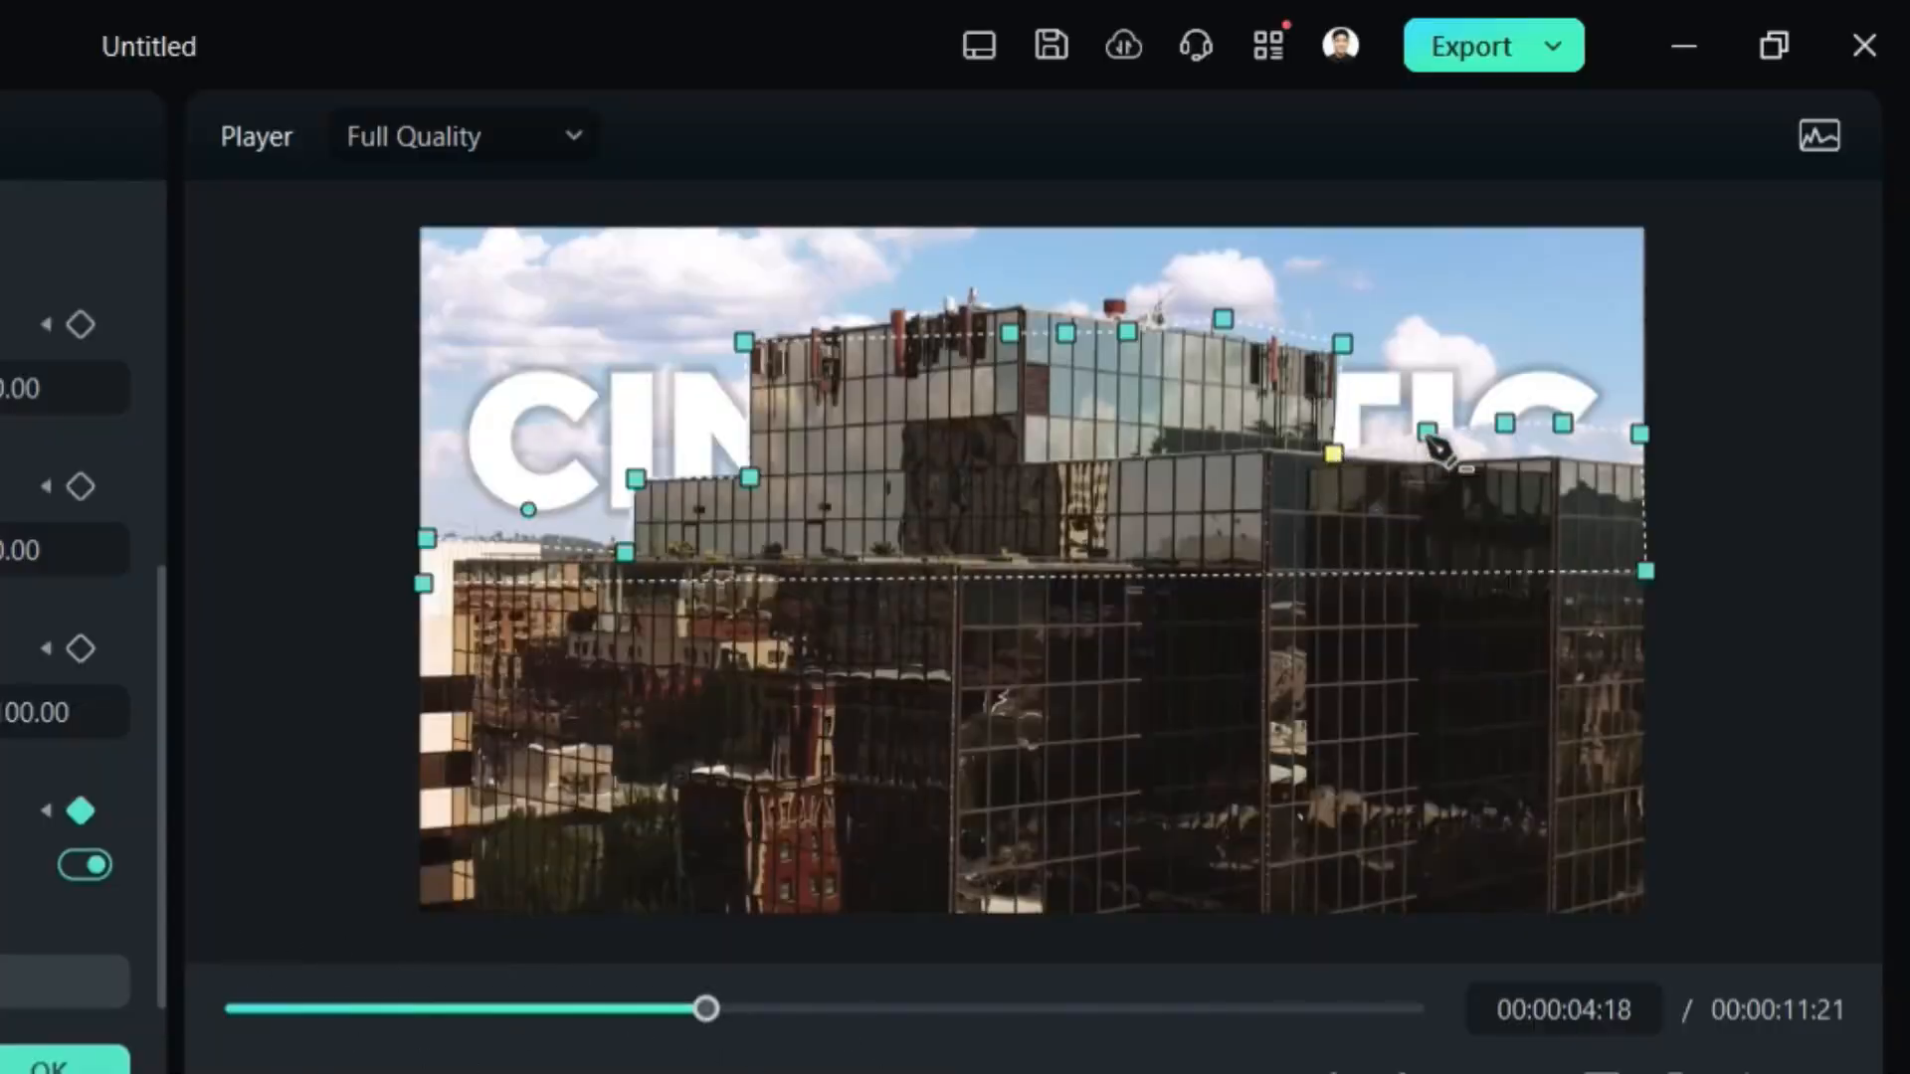
Refit the mask points to the right roofline and tower top at 00:00:04:18 and 00:00:05:10
{"action": "left_click_drag", "start_coordinate": [1433, 442], "coordinate": [1586, 469]}
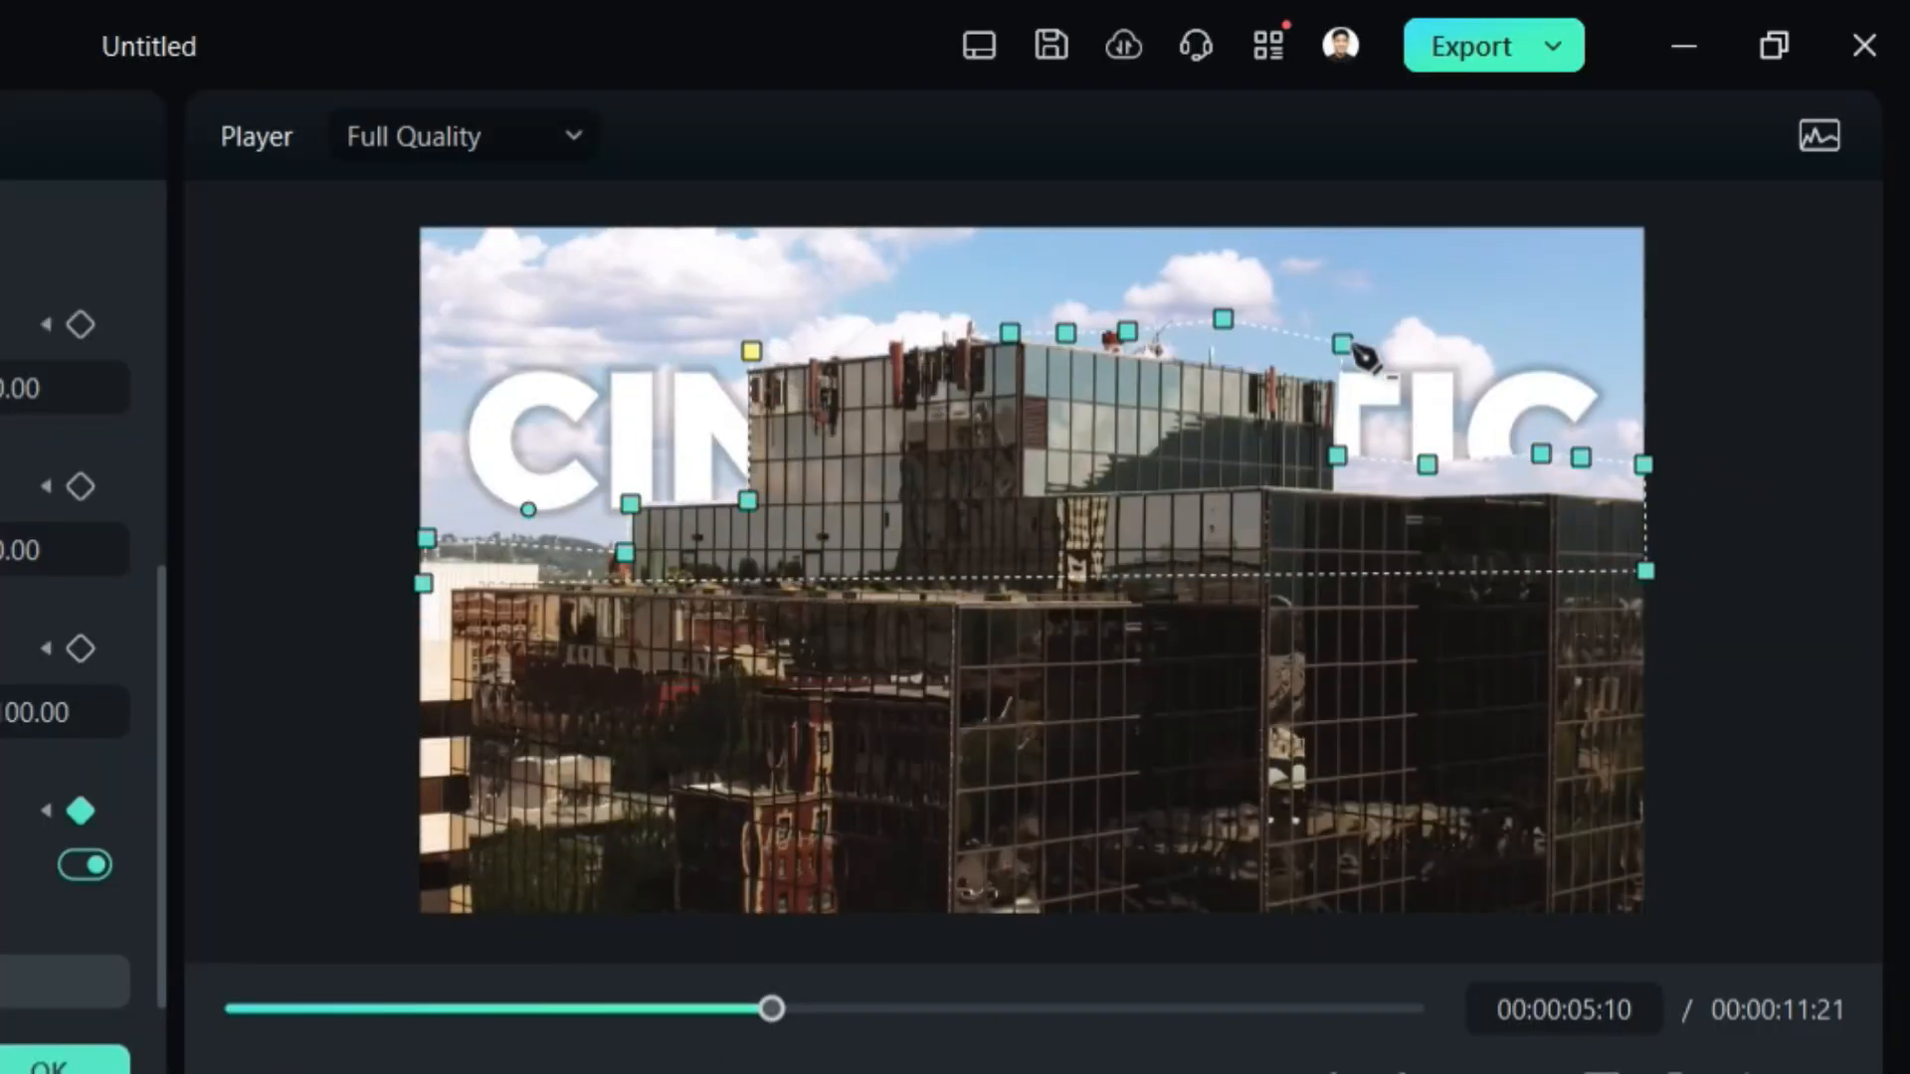
{"action": "left_click_drag", "start_coordinate": [1426, 464], "coordinate": [1436, 498]}
{"action": "left_click_drag", "start_coordinate": [1223, 318], "coordinate": [1231, 329]}
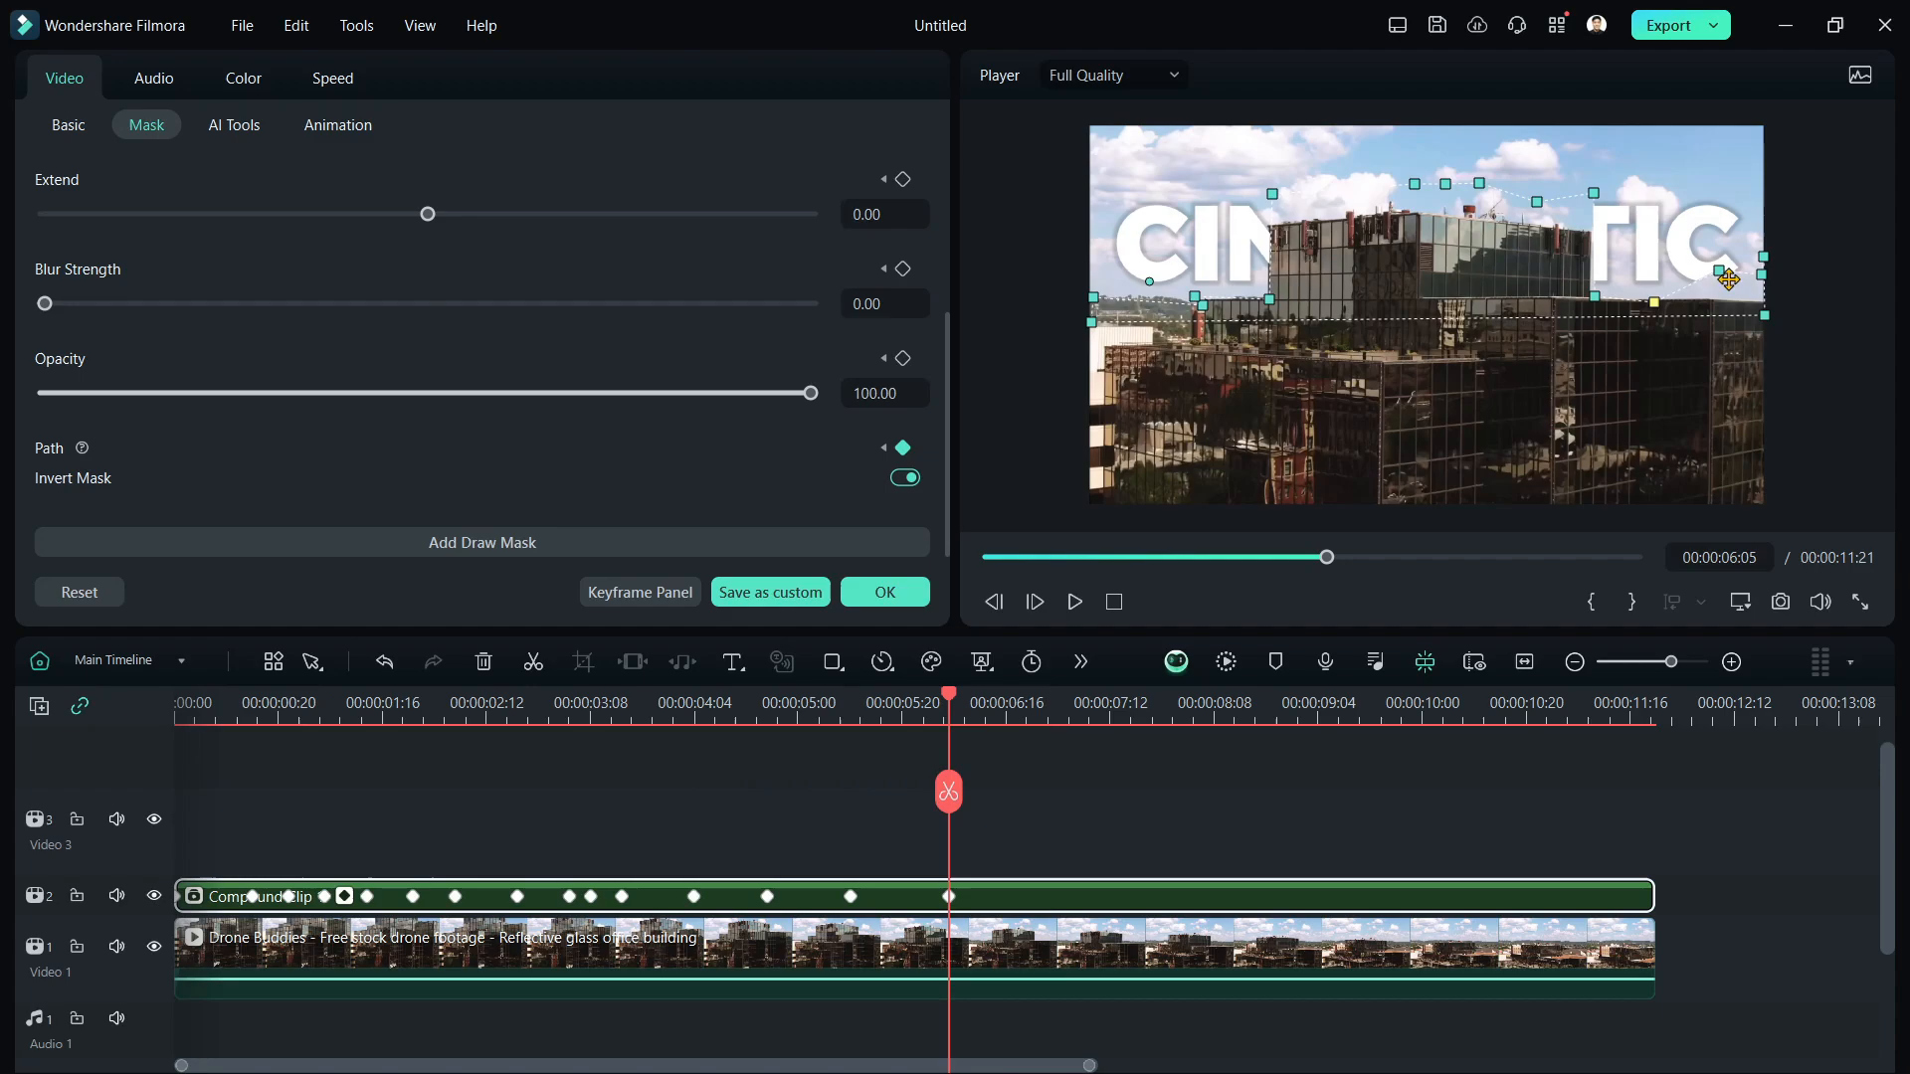
Check the full text by toggling Invert Mask, and fit the upper mask points to the tower's top edge at 00:00:05:23
{"action": "left_click", "coordinate": [907, 478]}
{"action": "left_click", "coordinate": [907, 478]}
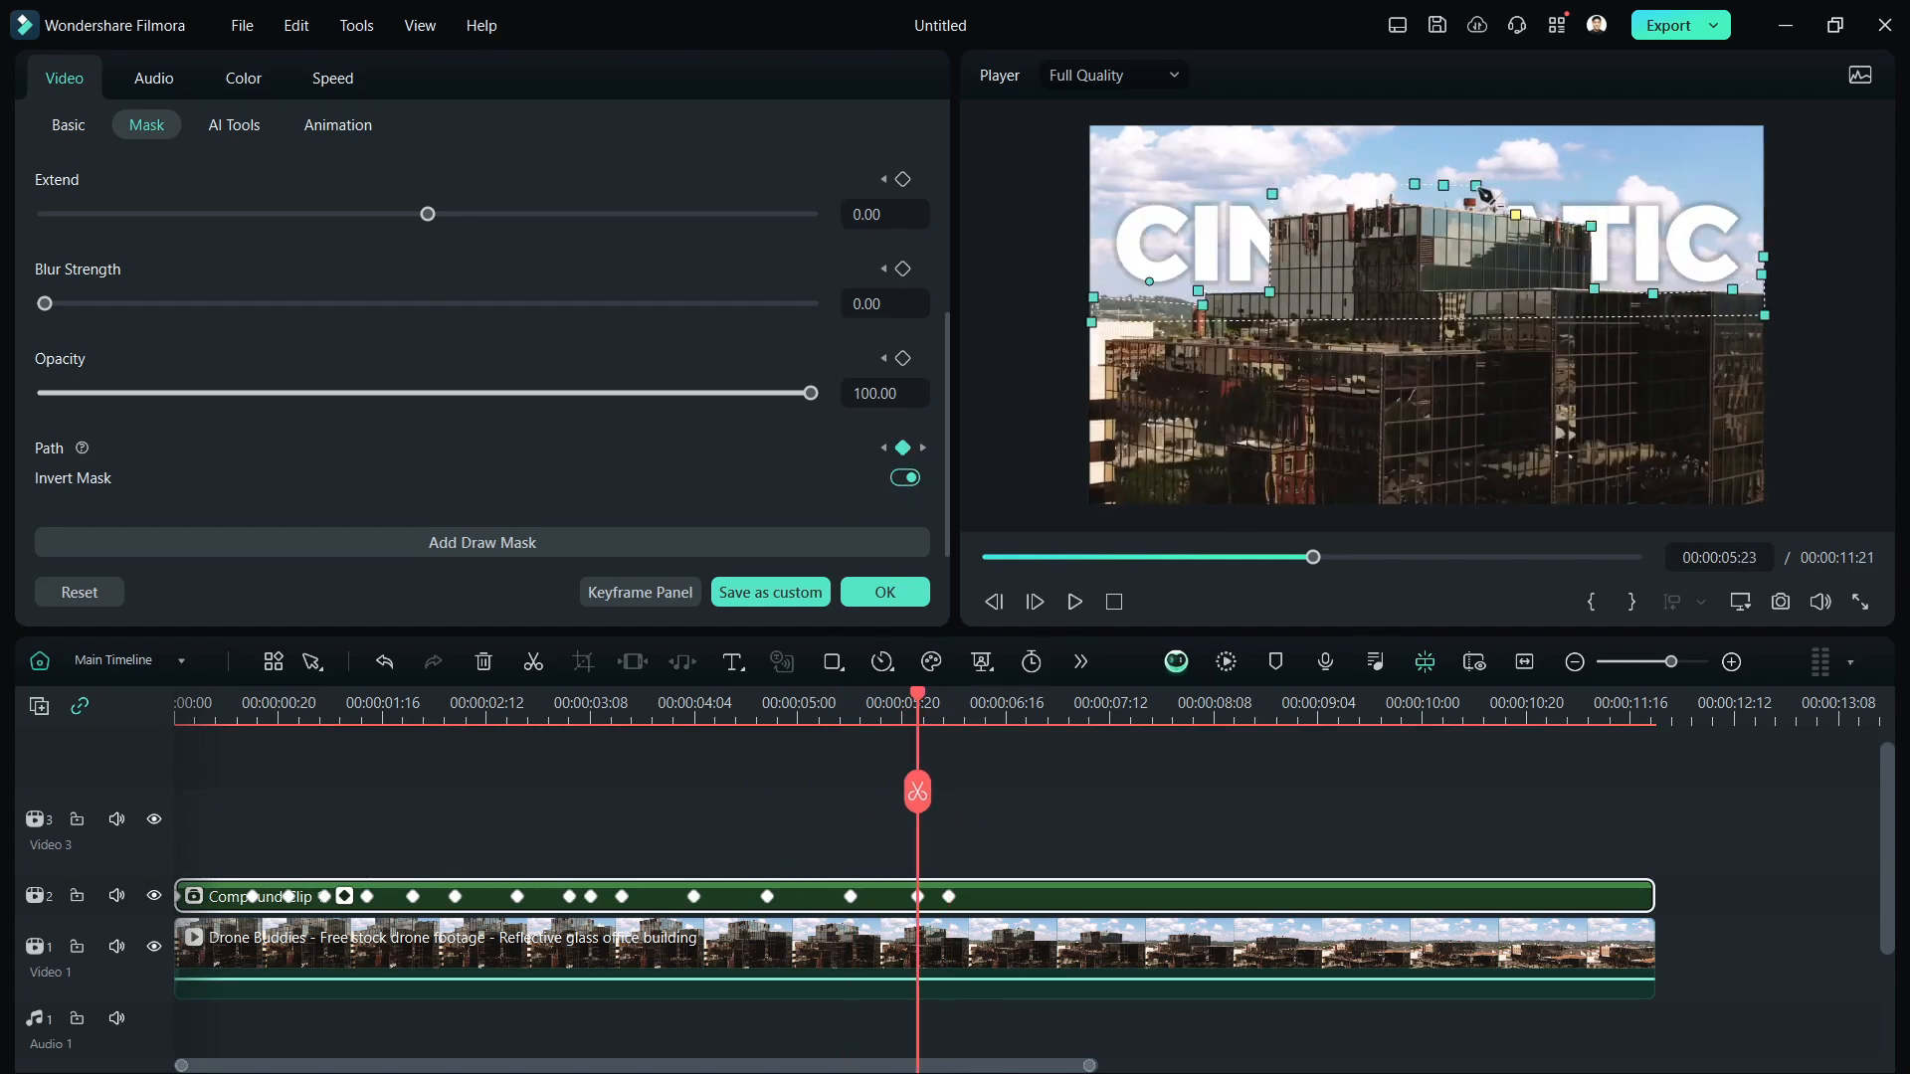
{"action": "left_click_drag", "start_coordinate": [1476, 186], "coordinate": [1432, 206]}
{"action": "left_click_drag", "start_coordinate": [1444, 185], "coordinate": [1398, 202]}
{"action": "left_click_drag", "start_coordinate": [1415, 184], "coordinate": [1270, 215]}
Lower the upper mask points onto the tower's roofline at 00:00:06:05
{"action": "left_click_drag", "start_coordinate": [947, 708], "coordinate": [949, 700]}
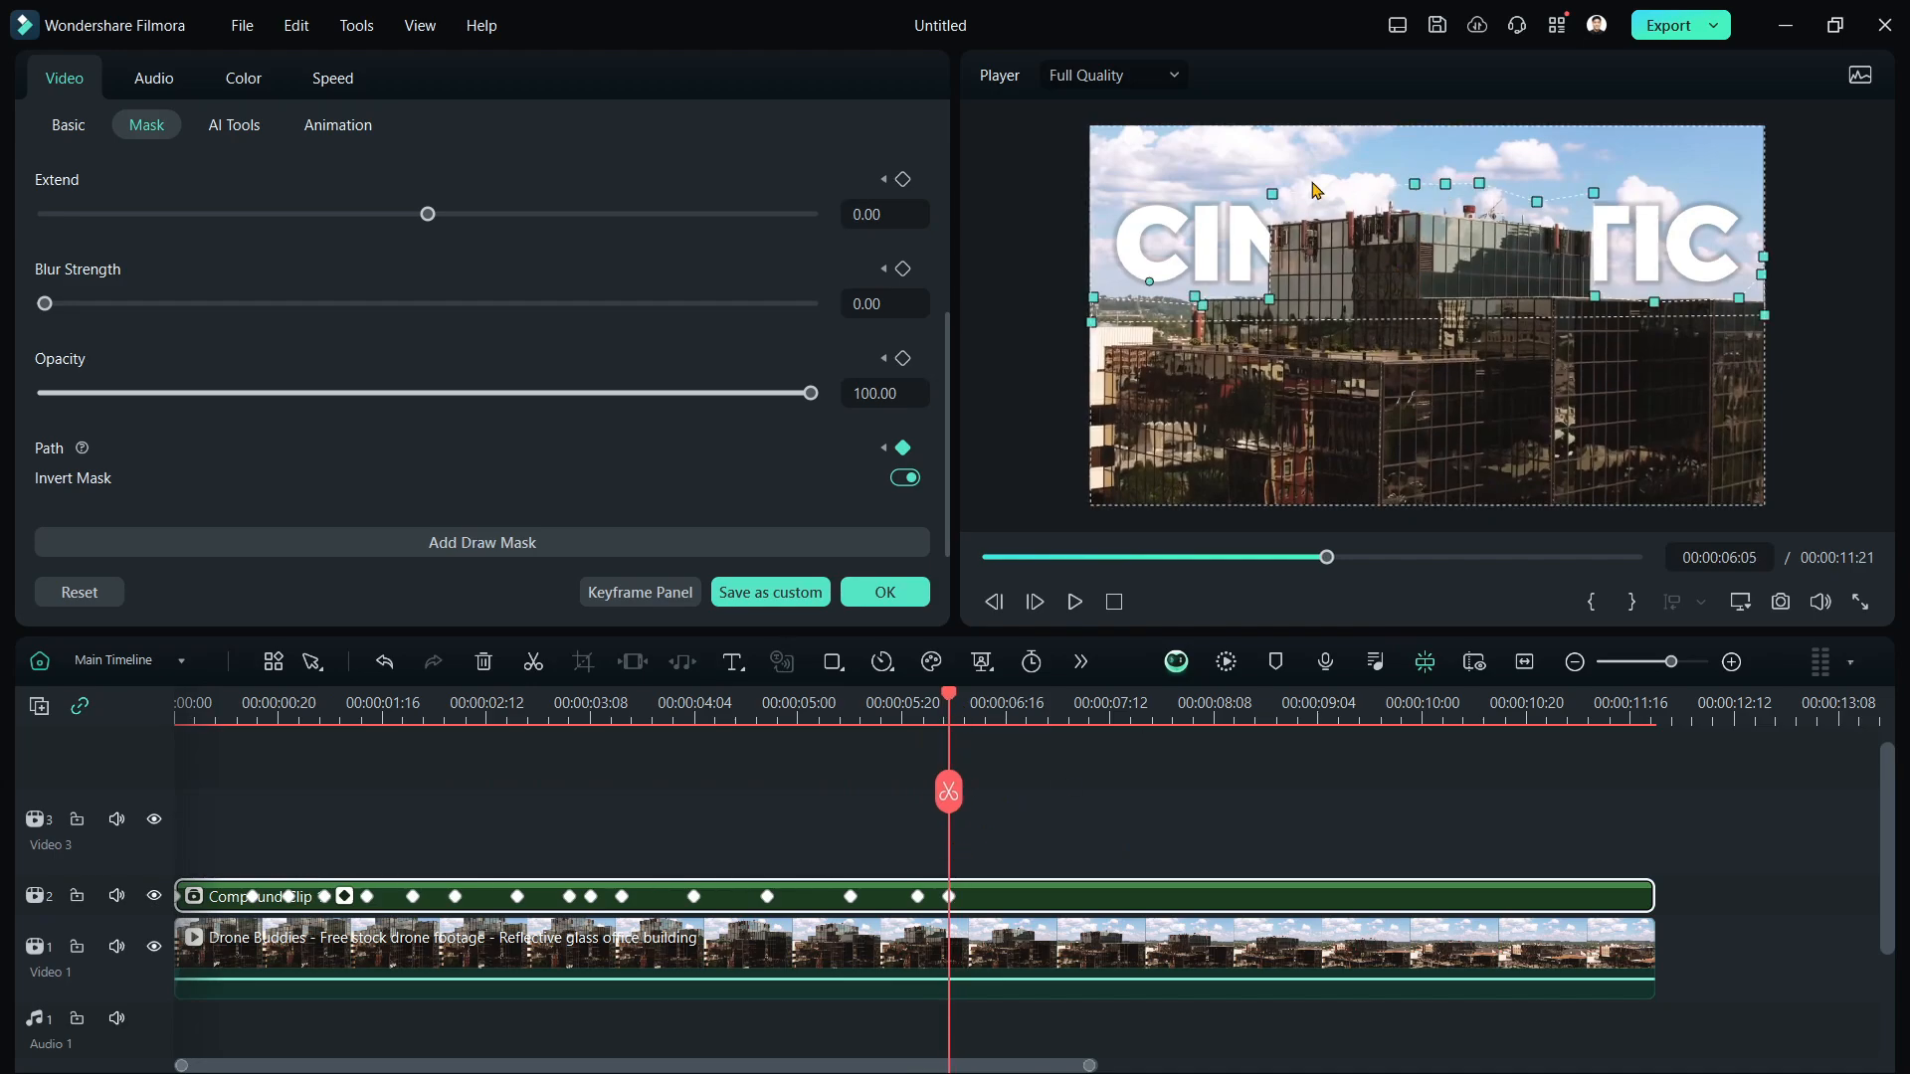
{"action": "left_click_drag", "start_coordinate": [1273, 194], "coordinate": [1267, 226]}
{"action": "mouse_move", "coordinate": [1415, 184]}
{"action": "left_mouse_down"}
{"action": "mouse_move", "coordinate": [1390, 209]}
{"action": "mouse_move", "coordinate": [1422, 210]}
{"action": "left_mouse_up"}
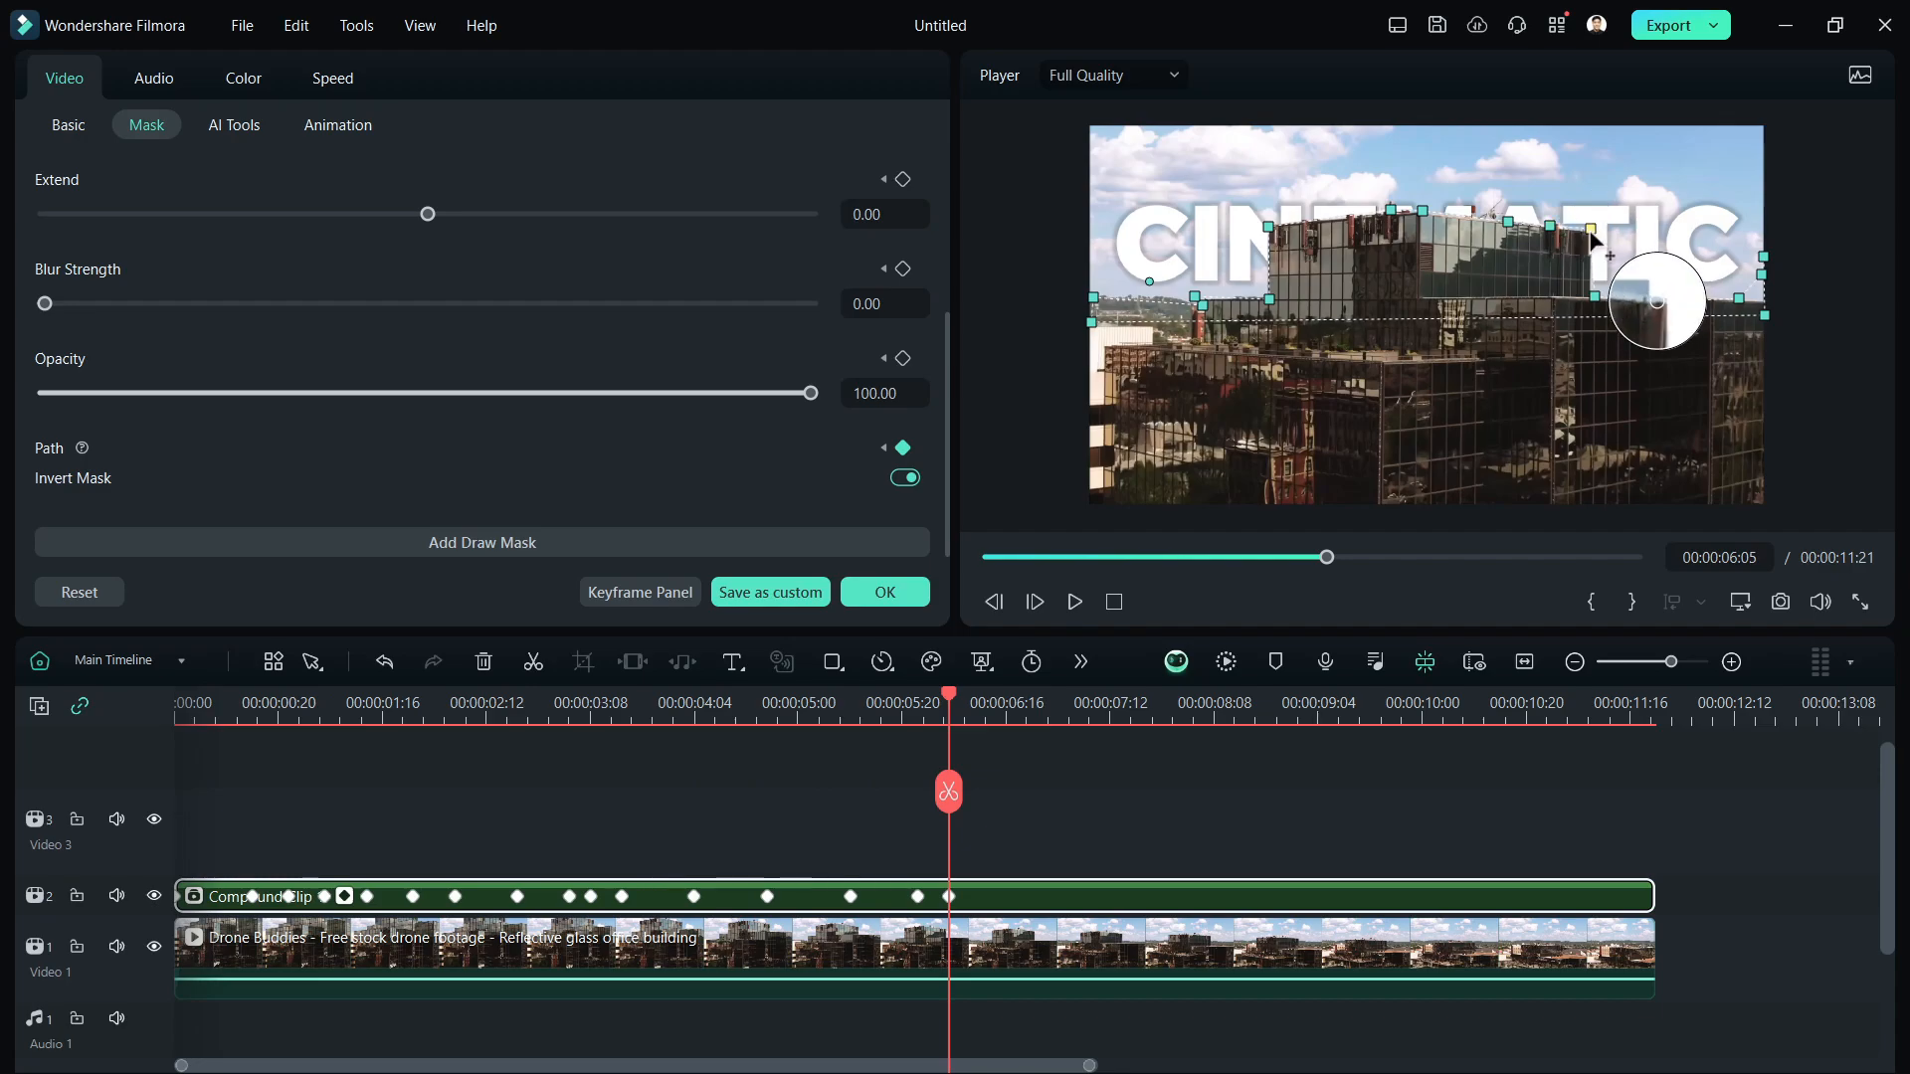
Go to 00:00:07:01, check the text with Invert Mask, and keyframe the mask path along the tower's top edge
{"action": "left_click", "coordinate": [1054, 704]}
{"action": "double_click", "coordinate": [903, 479]}
{"action": "left_click_drag", "start_coordinate": [1268, 227], "coordinate": [1265, 245]}
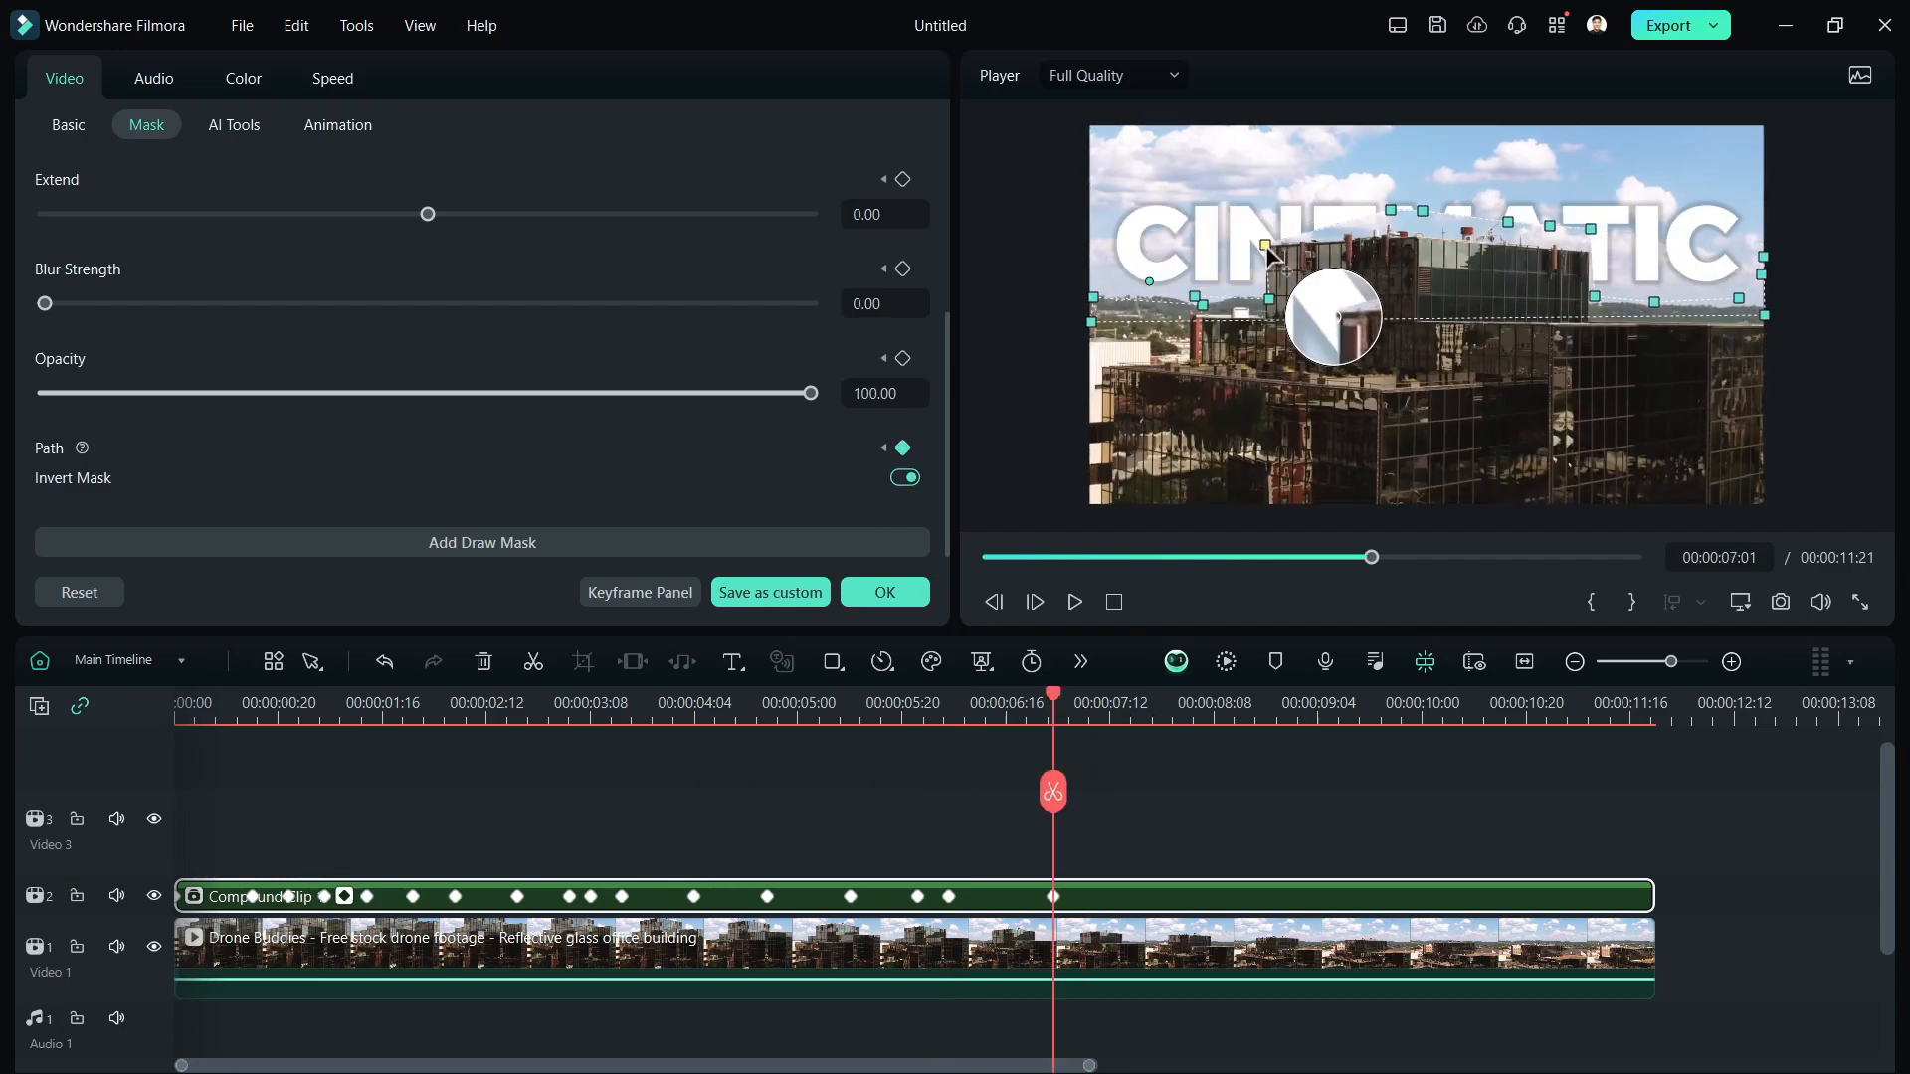
{"action": "left_click_drag", "start_coordinate": [1391, 210], "coordinate": [1383, 240]}
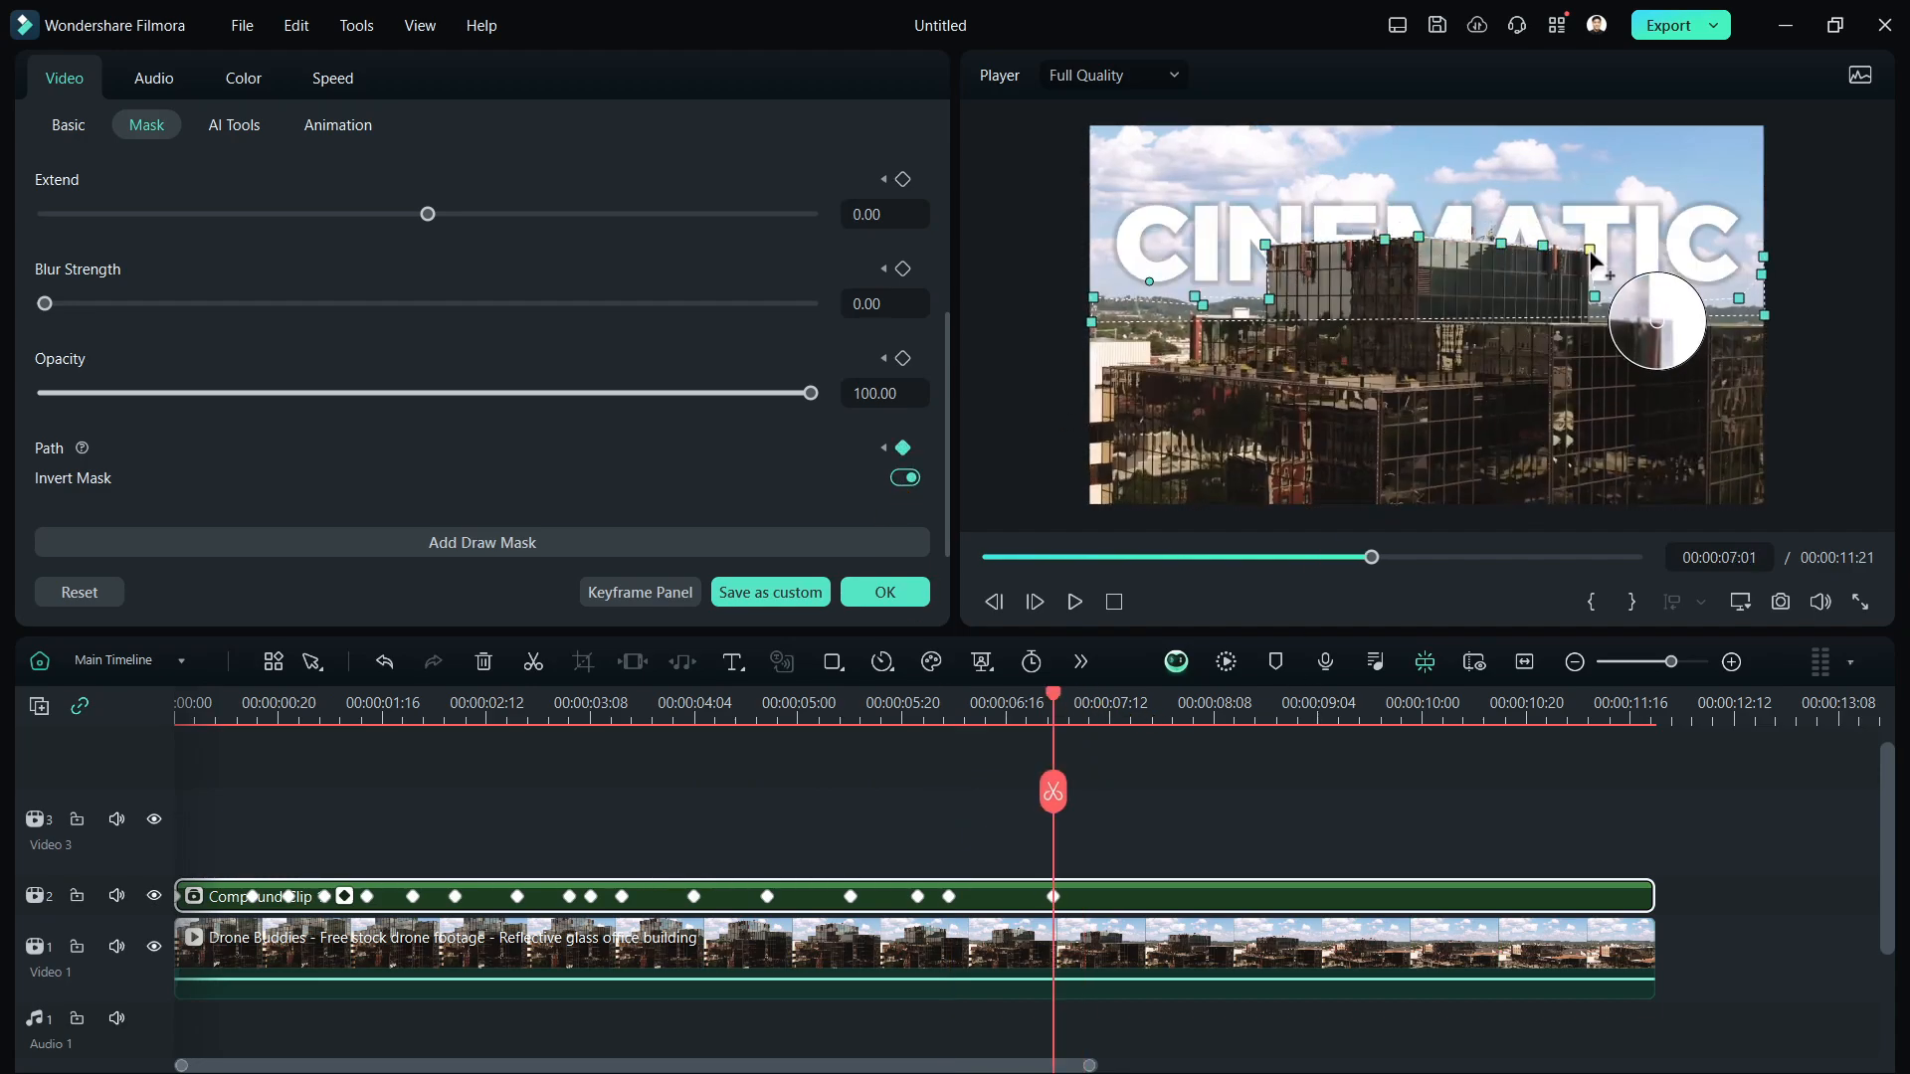
Keyframe the mask path at 00:00:07:20 and 00:00:08:14, moving its upper points down with the tower's roofline
{"action": "left_click", "coordinate": [1151, 705]}
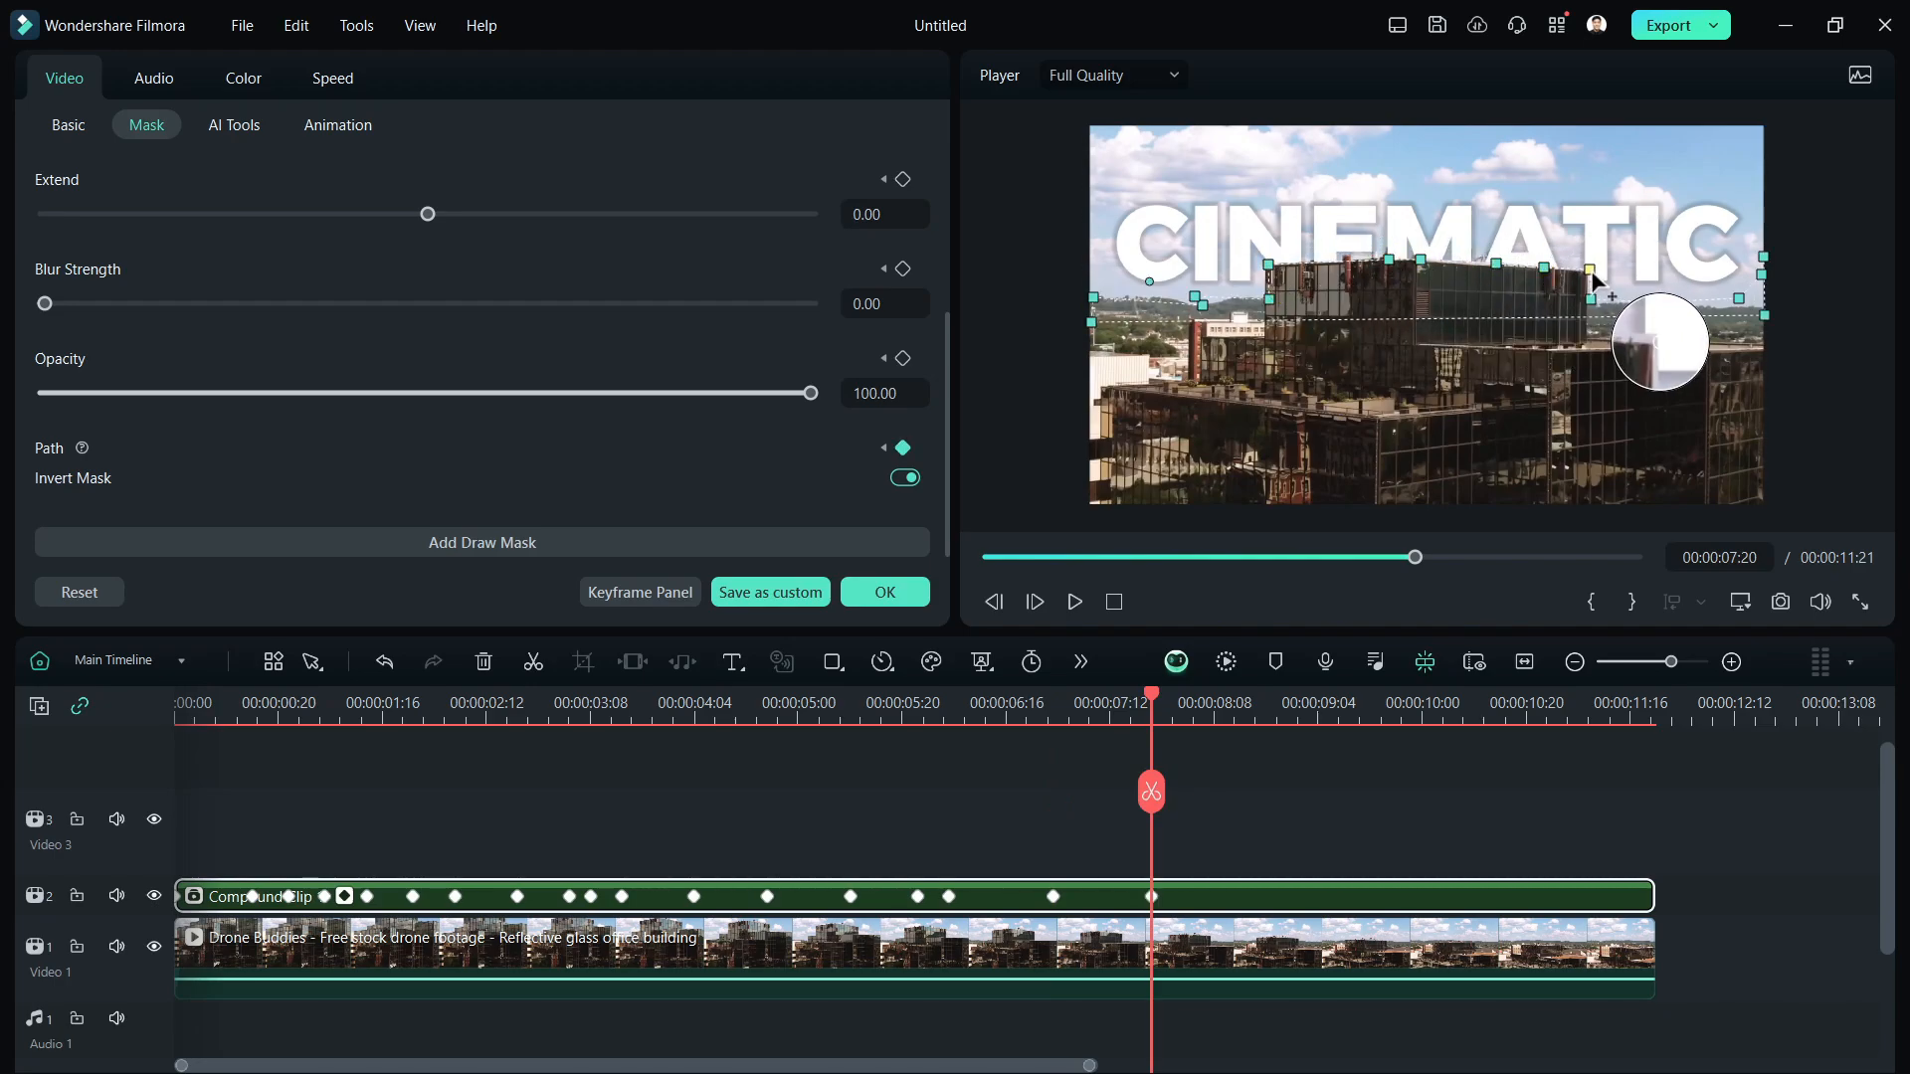
{"action": "left_click", "coordinate": [1245, 705]}
{"action": "mouse_move", "coordinate": [1591, 270]}
{"action": "left_mouse_down"}
{"action": "mouse_move", "coordinate": [1502, 289]}
{"action": "mouse_move", "coordinate": [1579, 287]}
{"action": "left_mouse_up"}
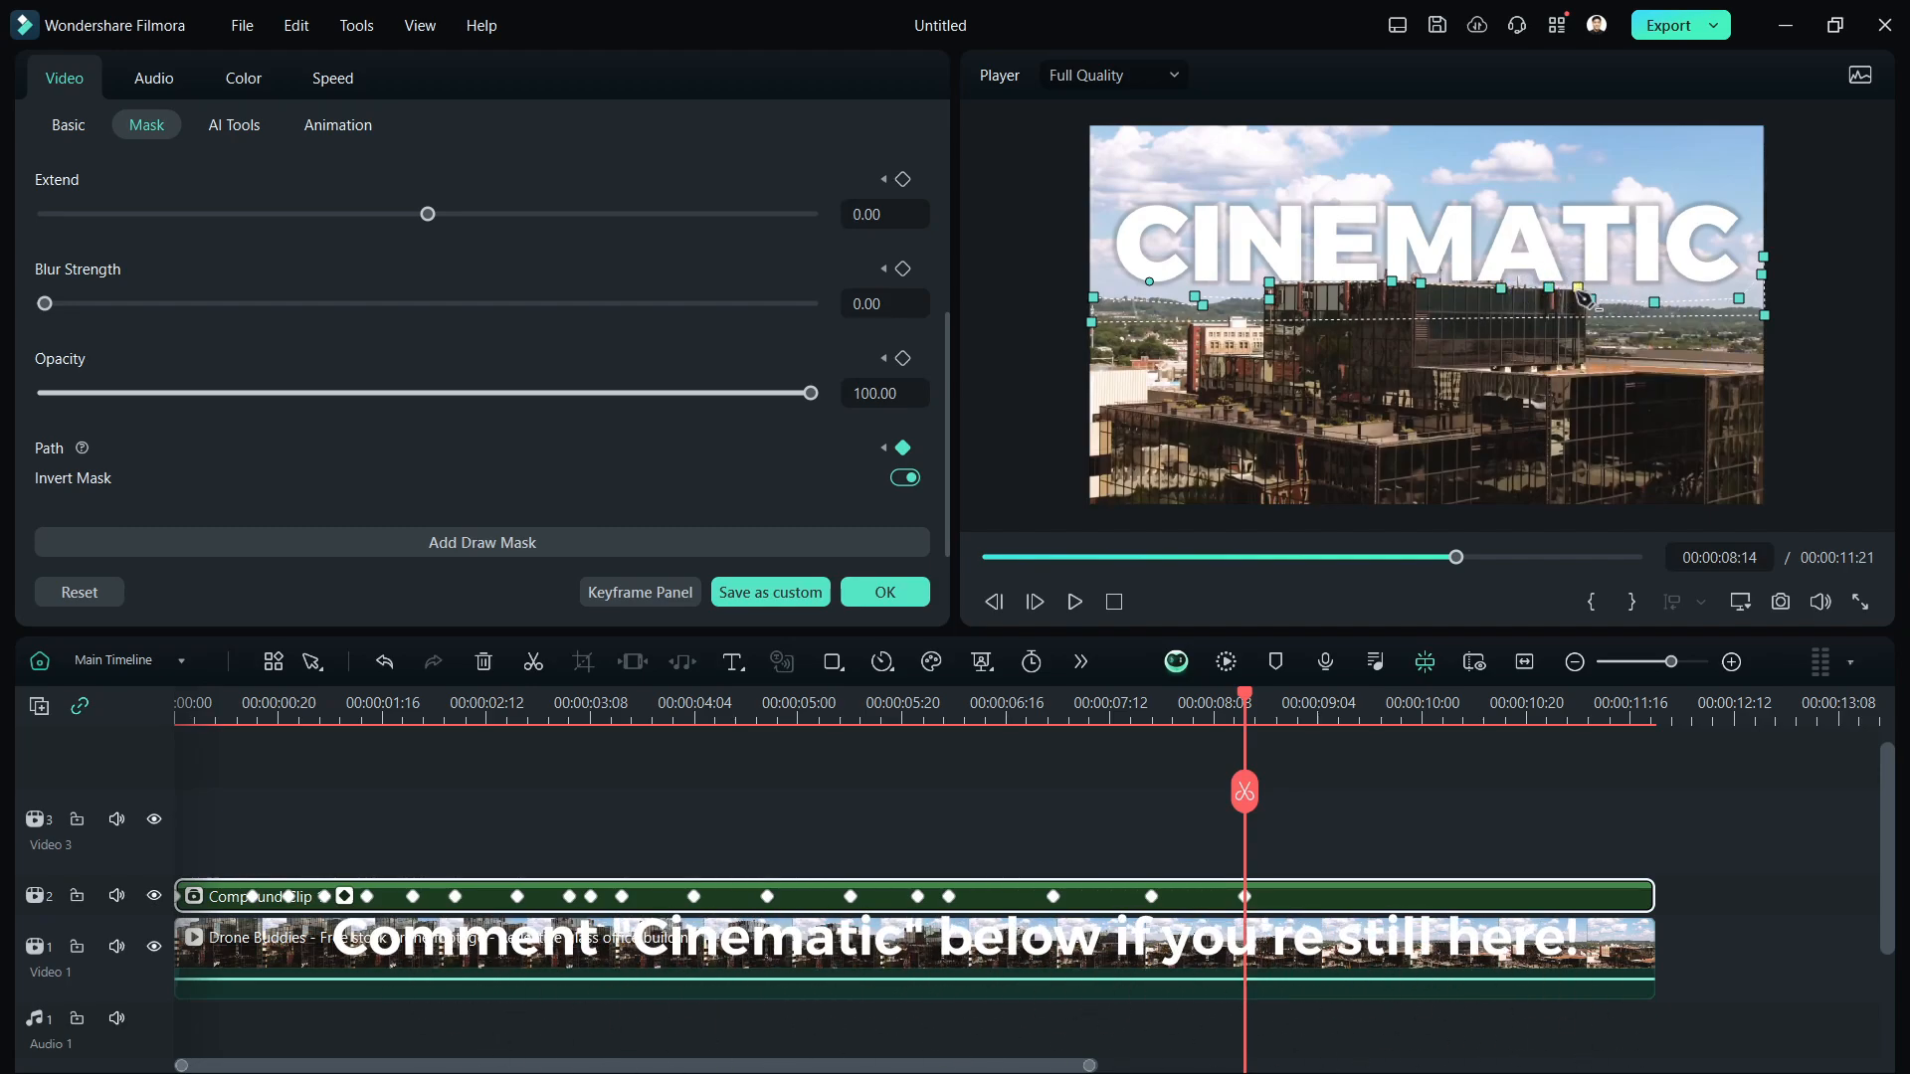
Keyframe the mask path at 00:00:10:14, lowering the remaining upper points below the text to uncover it completely
{"action": "left_click", "coordinate": [1405, 710]}
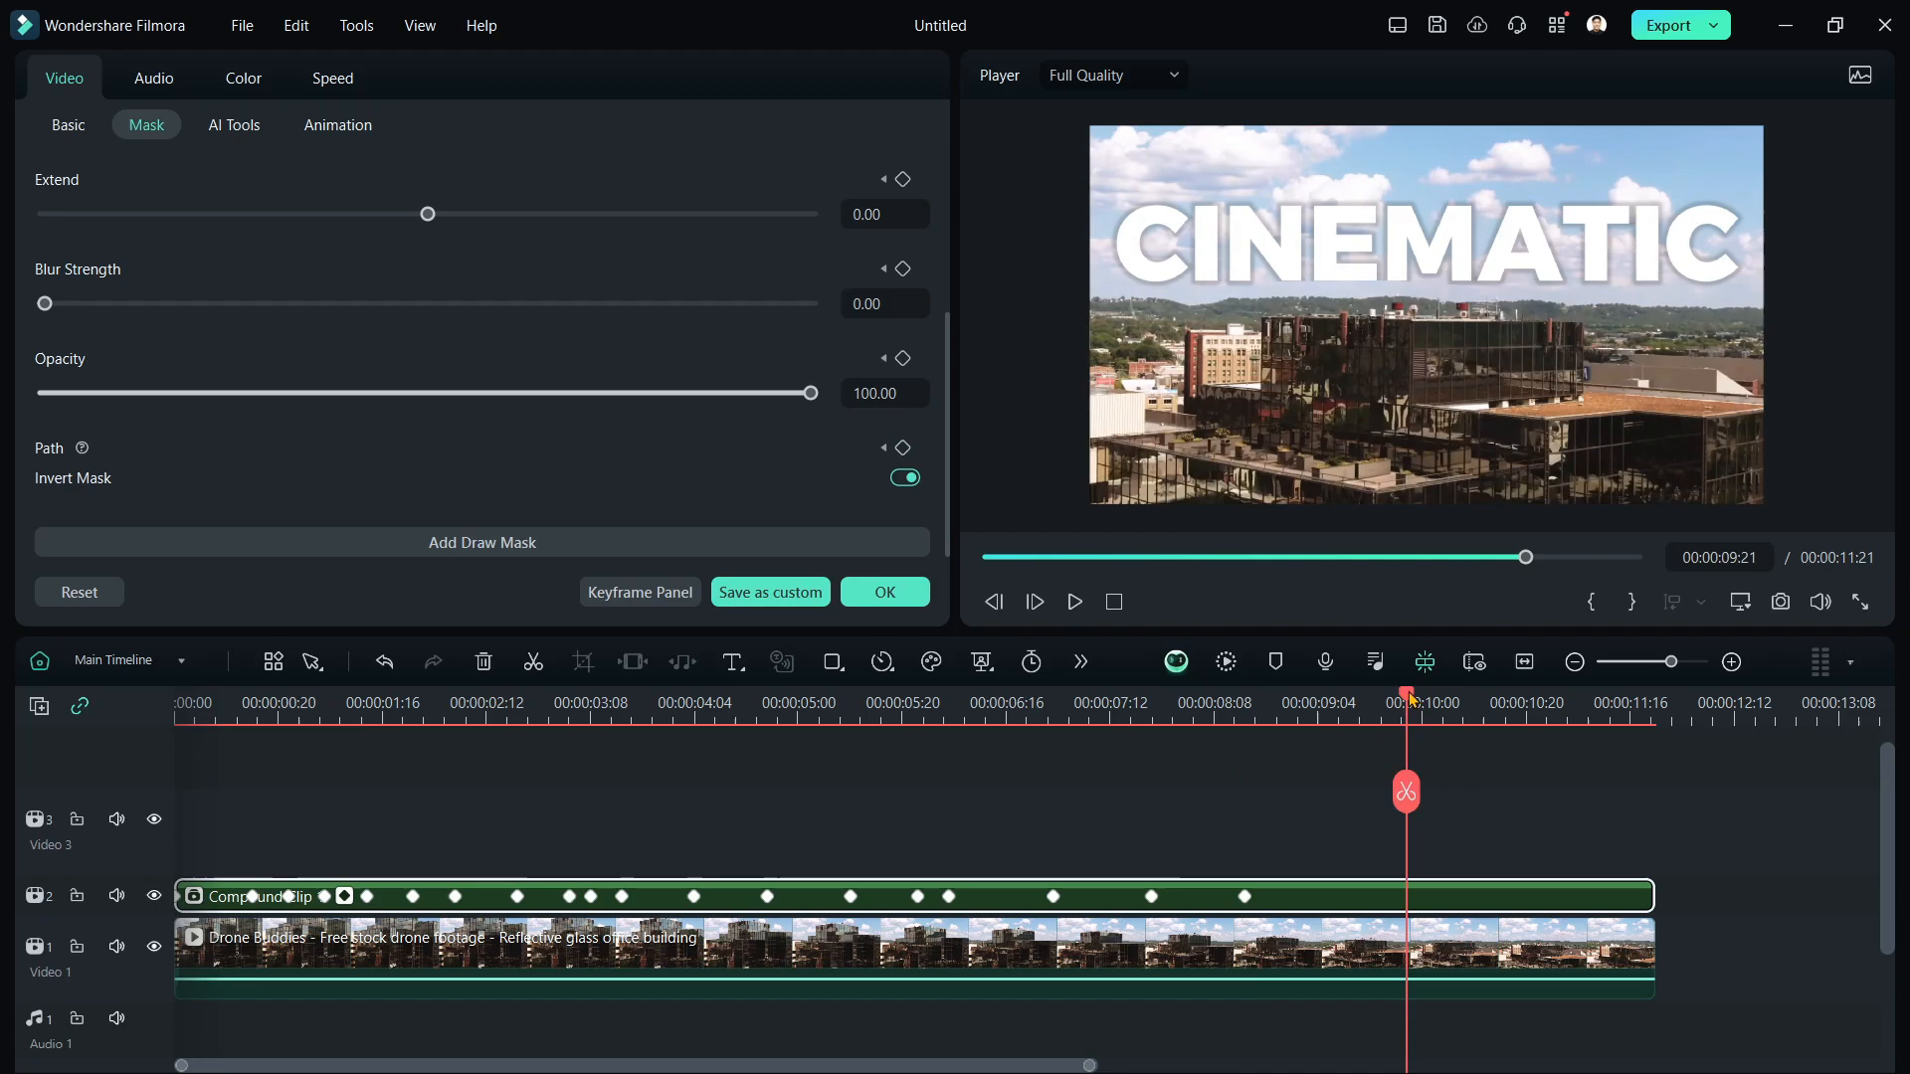
{"action": "left_click_drag", "start_coordinate": [1408, 698], "coordinate": [1496, 699]}
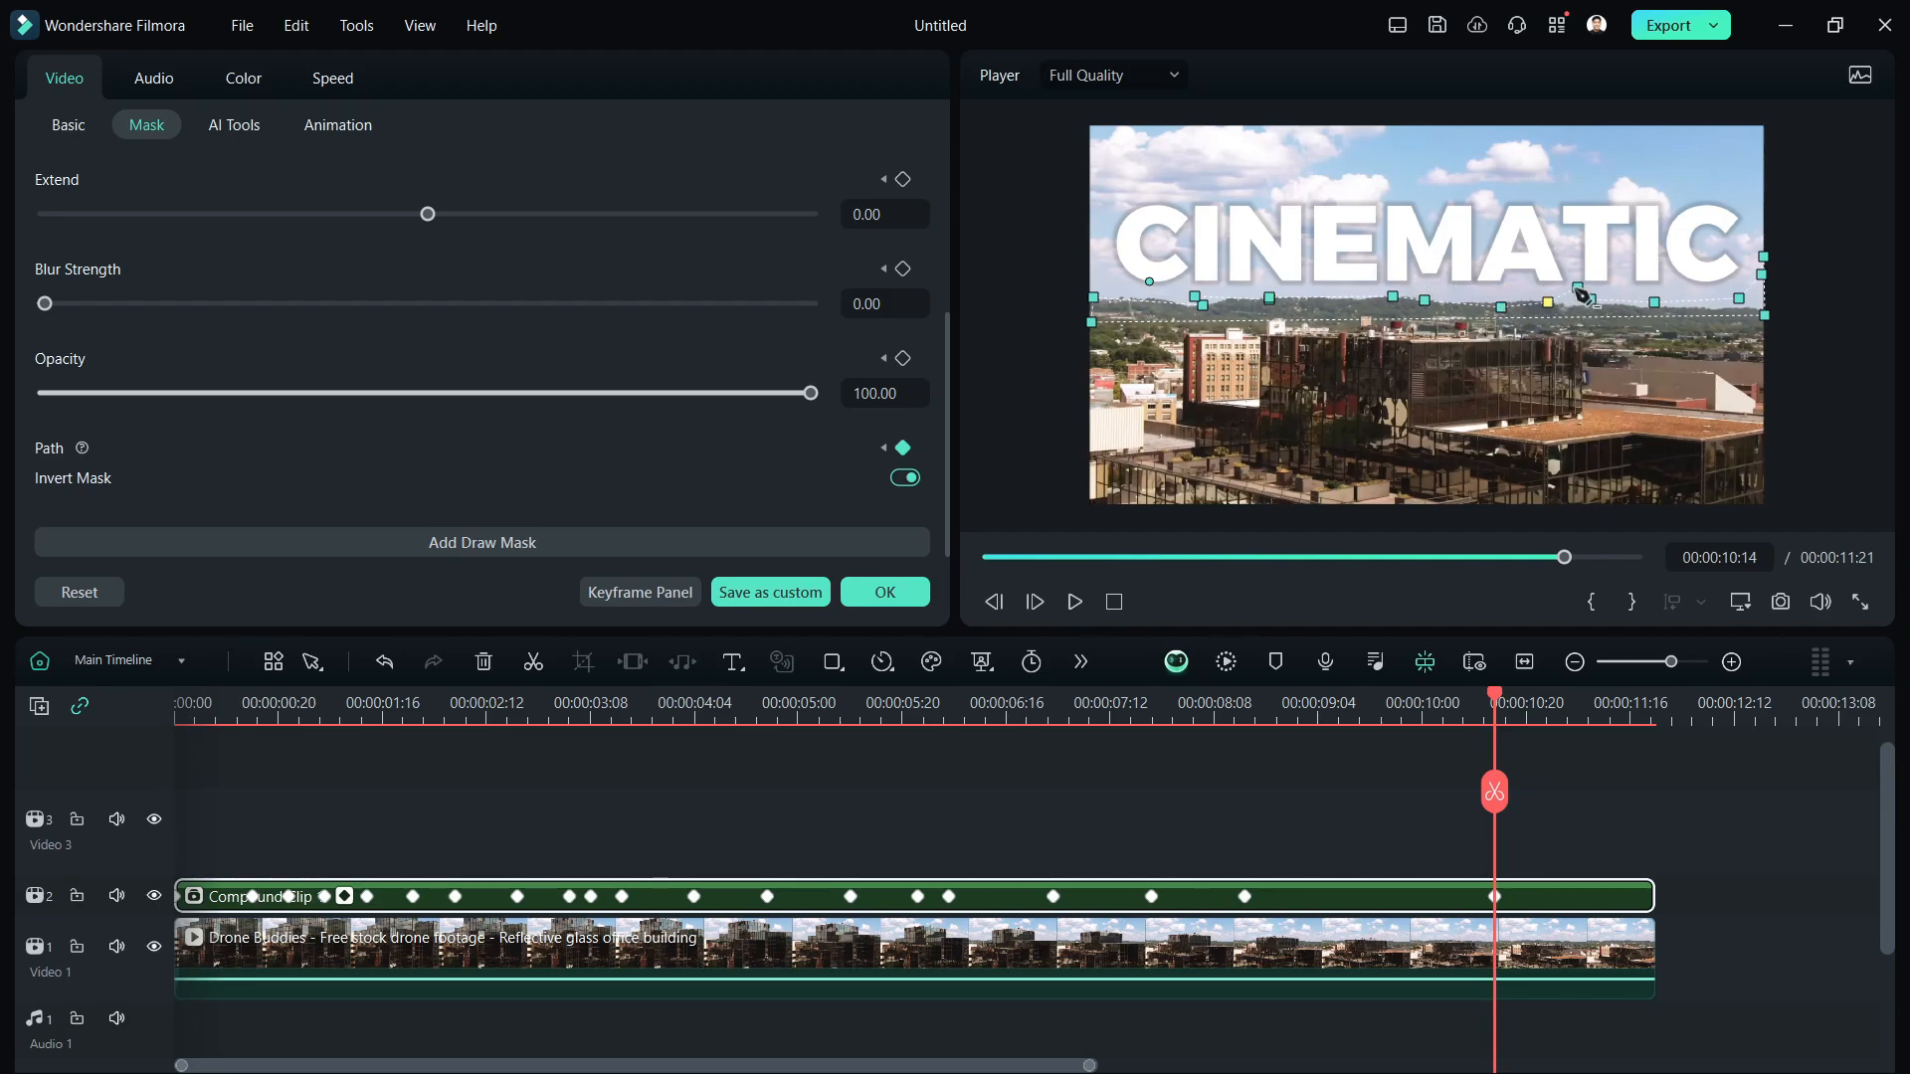
{"action": "left_click_drag", "start_coordinate": [1577, 290], "coordinate": [1572, 297]}
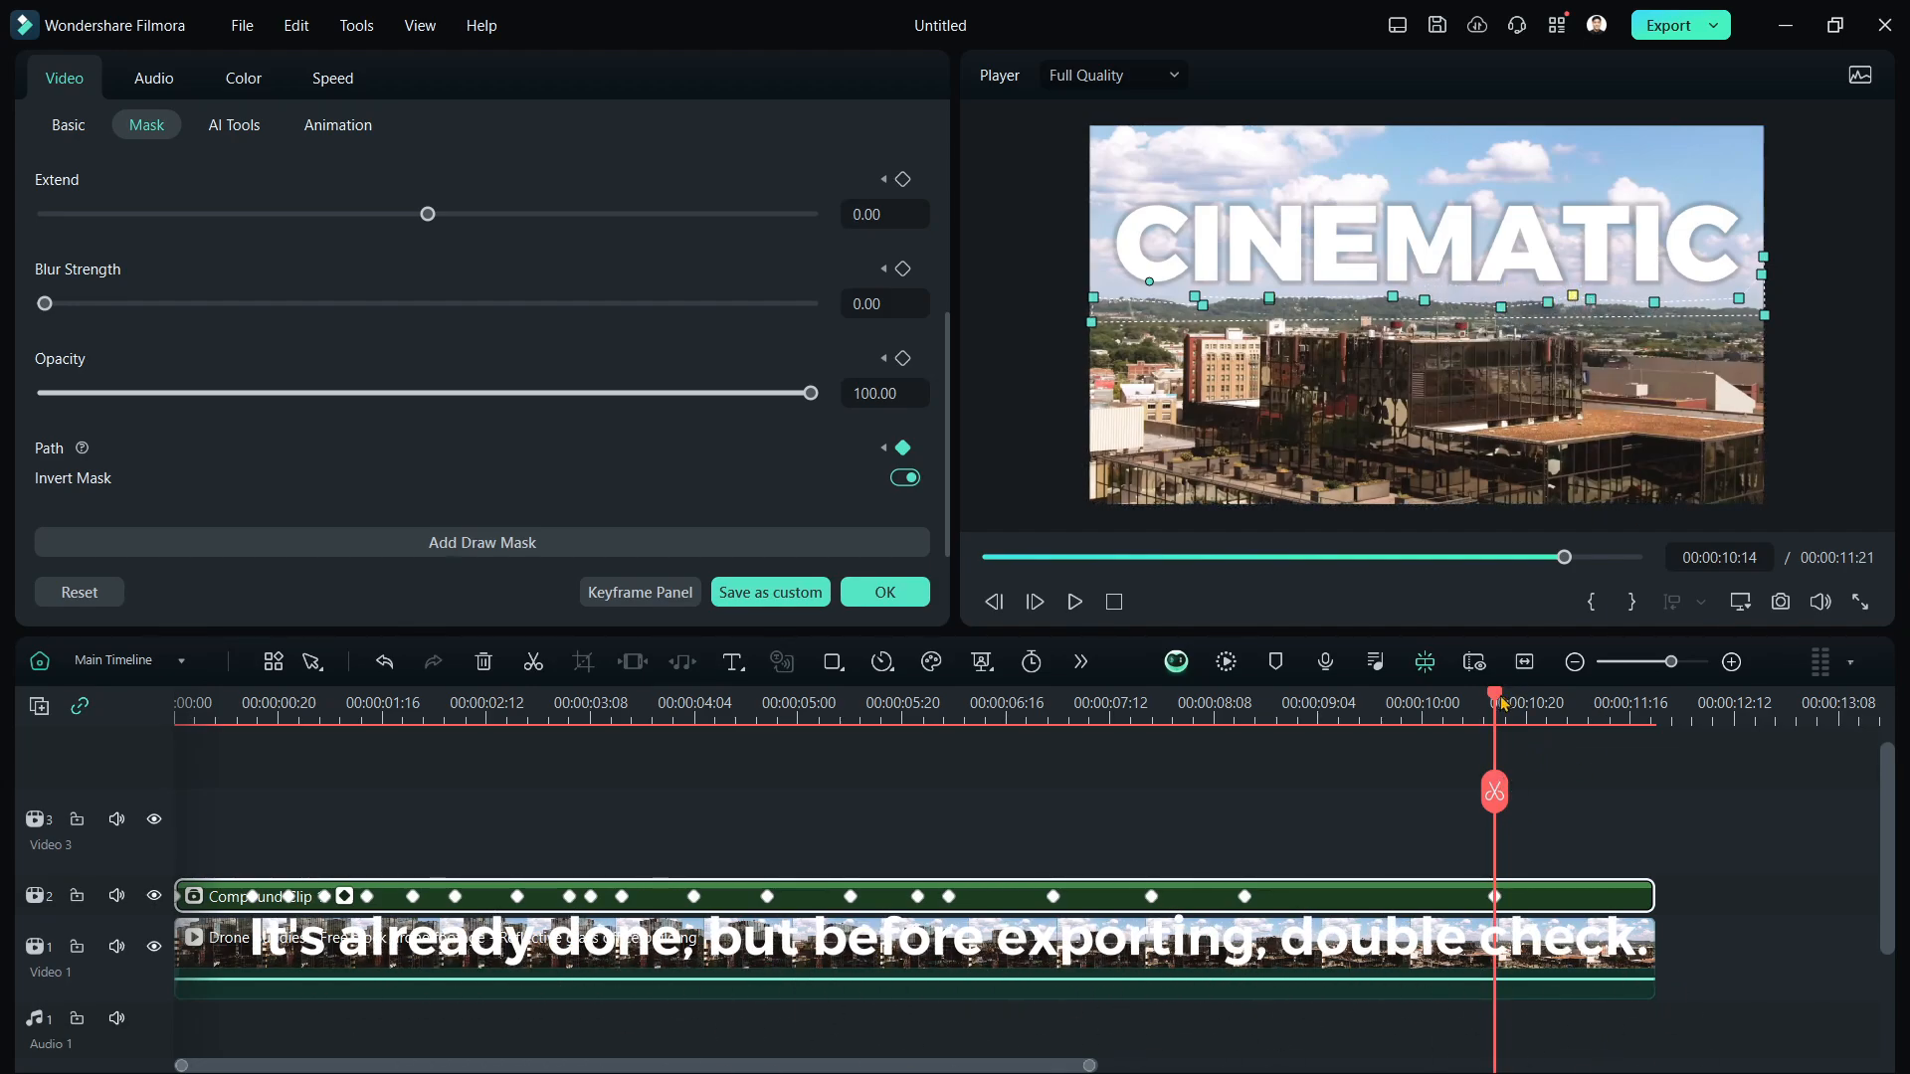
Return to the start of the timeline and render the preview to double-check the finished reveal
{"action": "left_click_drag", "start_coordinate": [1502, 704], "coordinate": [142, 629]}
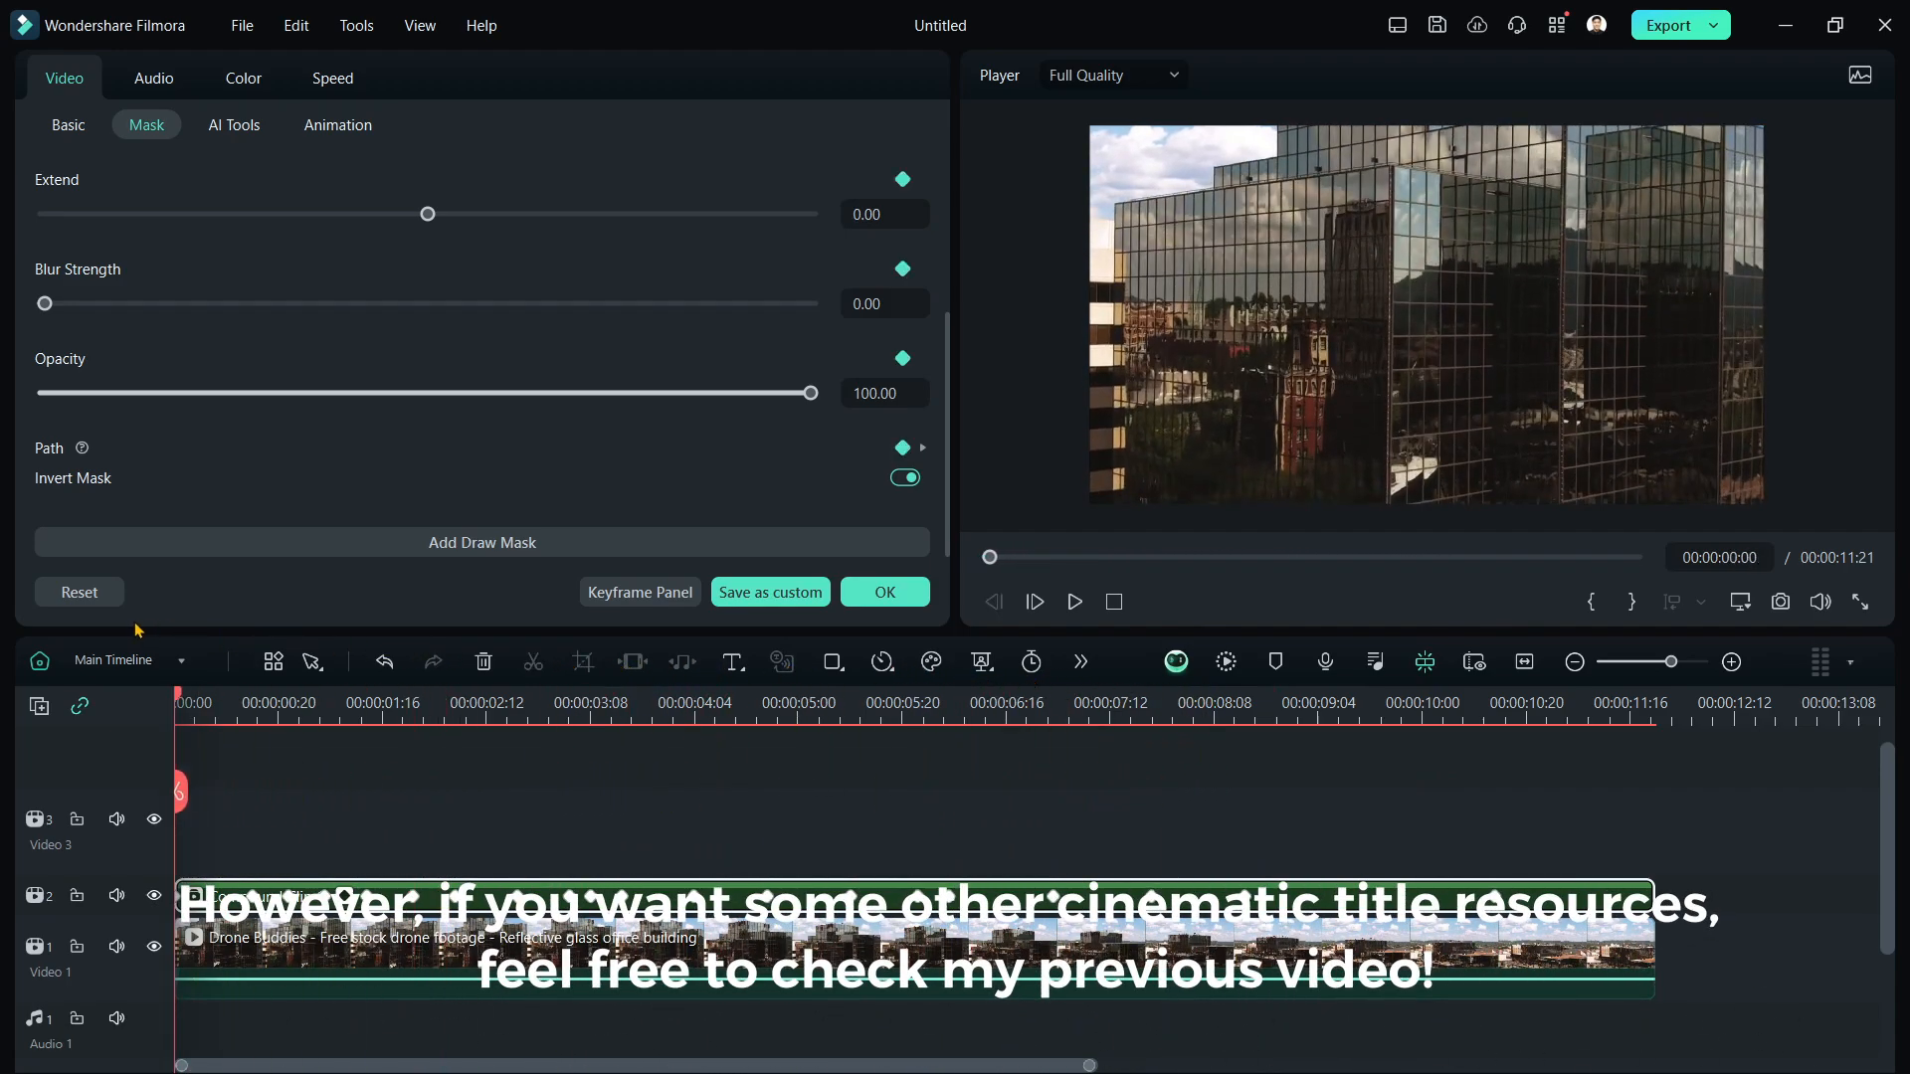
{"action": "left_click", "coordinate": [1222, 662]}
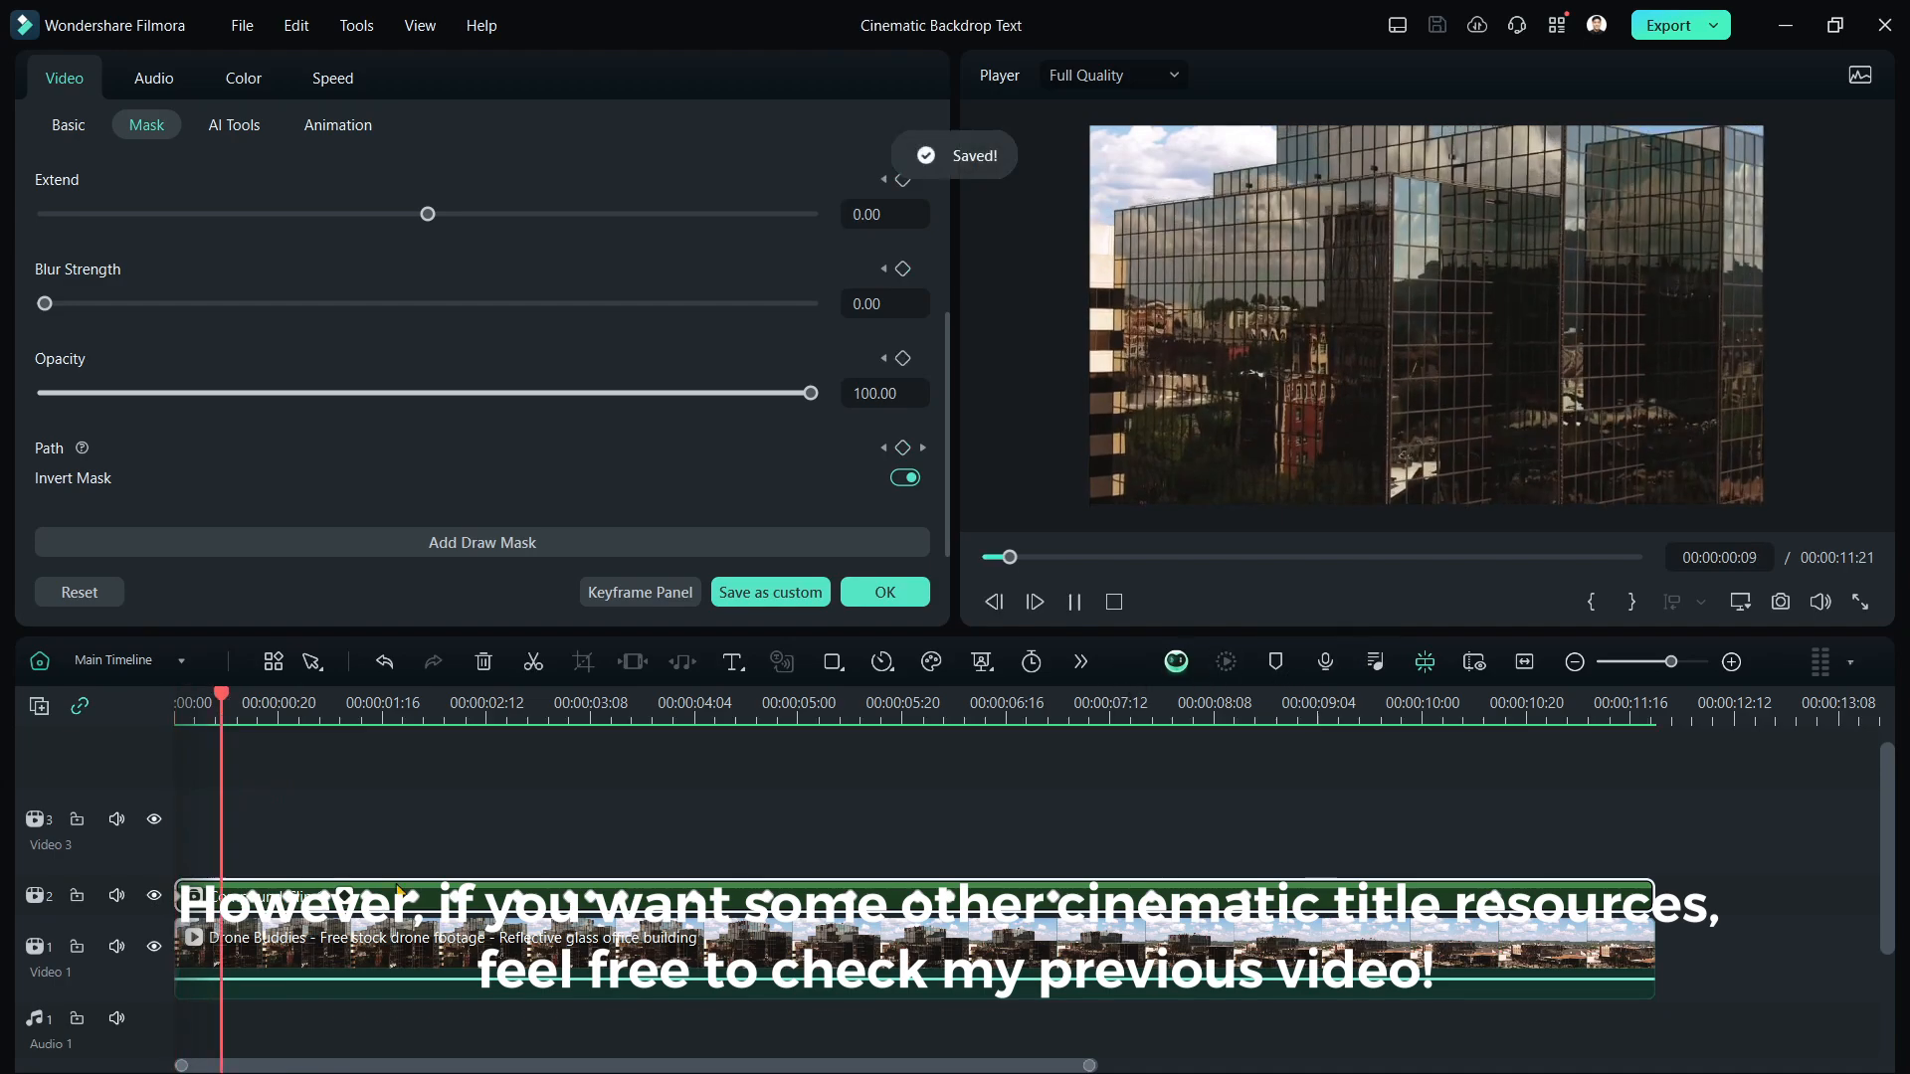